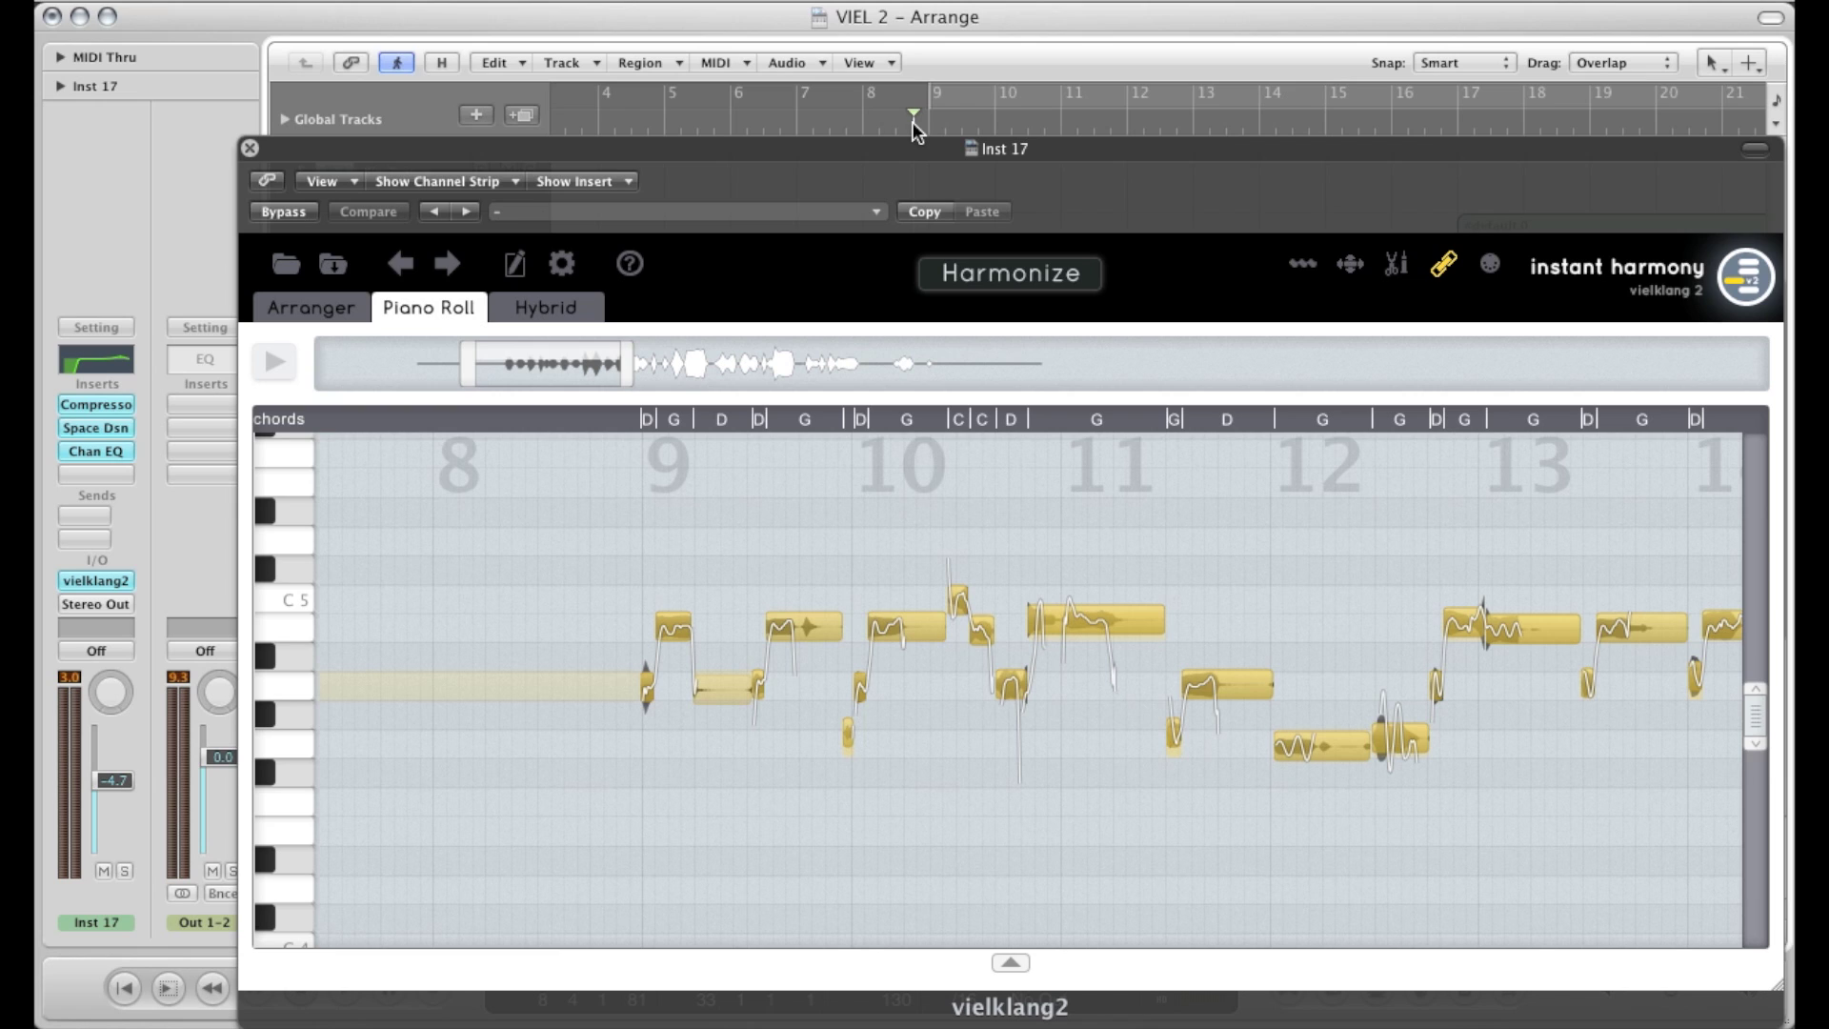
left_click(1003, 284)
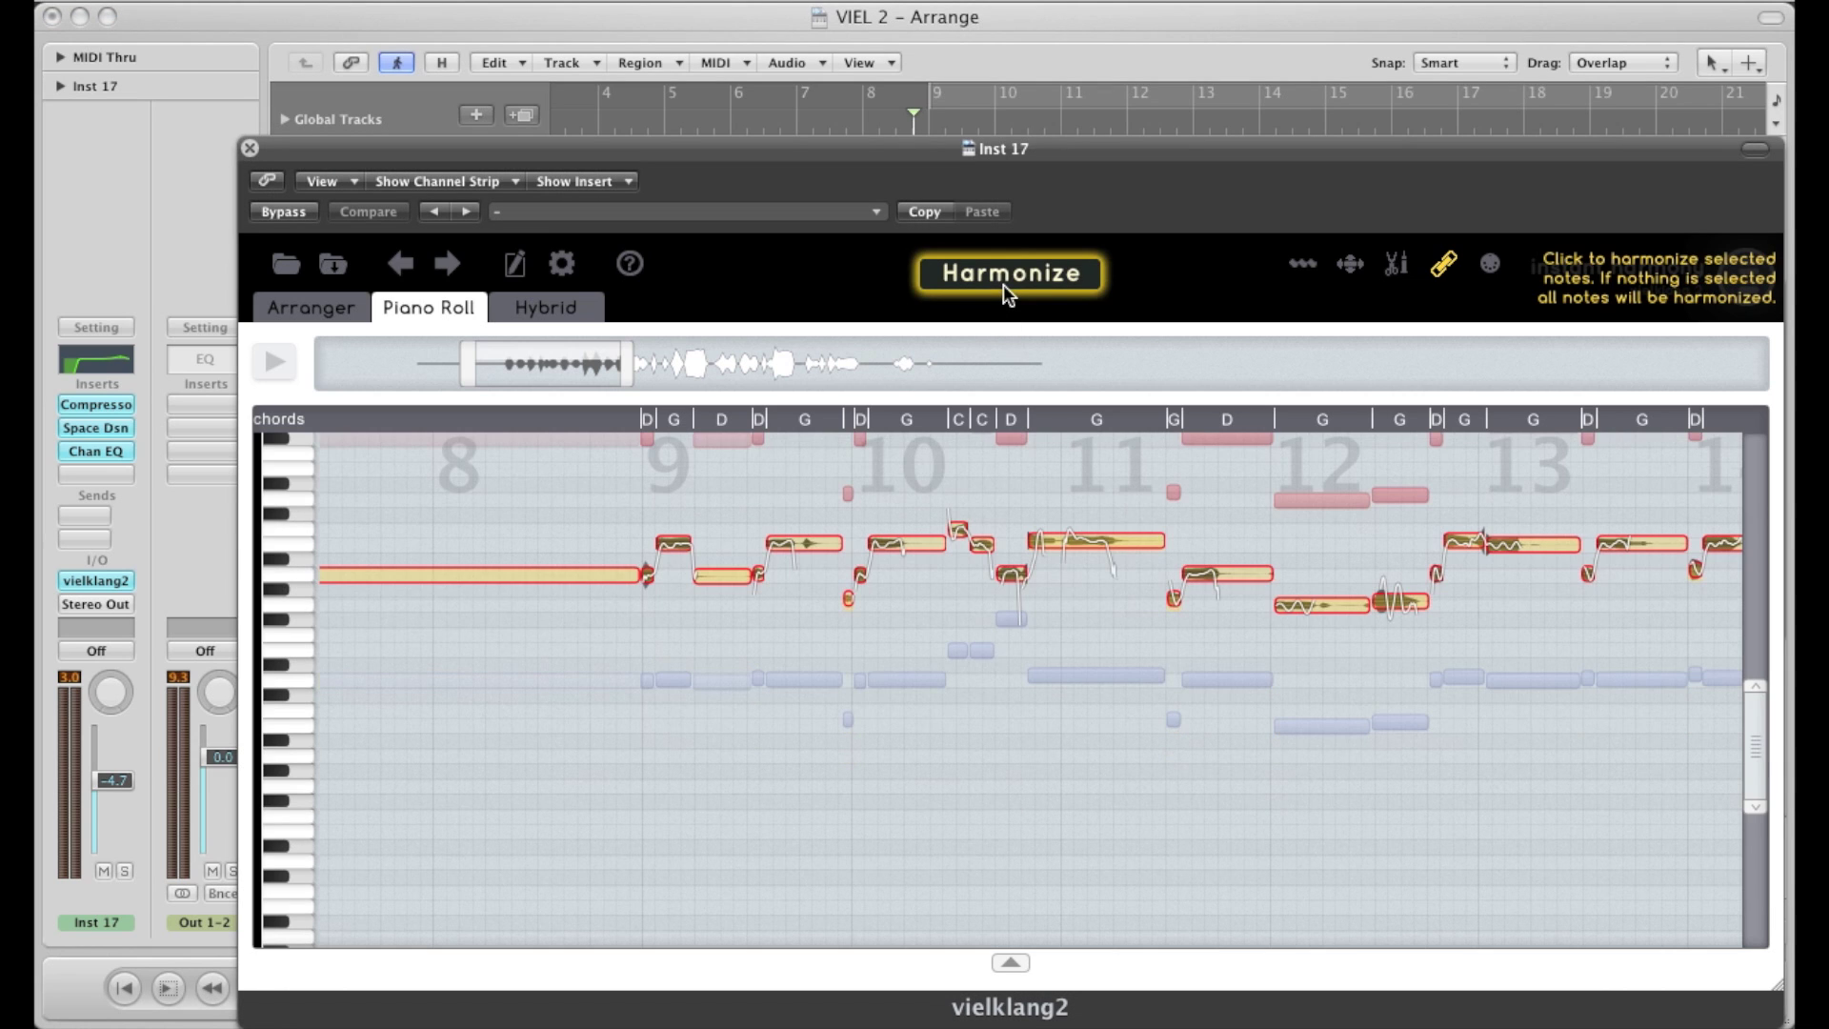
scroll(979, 613, "up", 3)
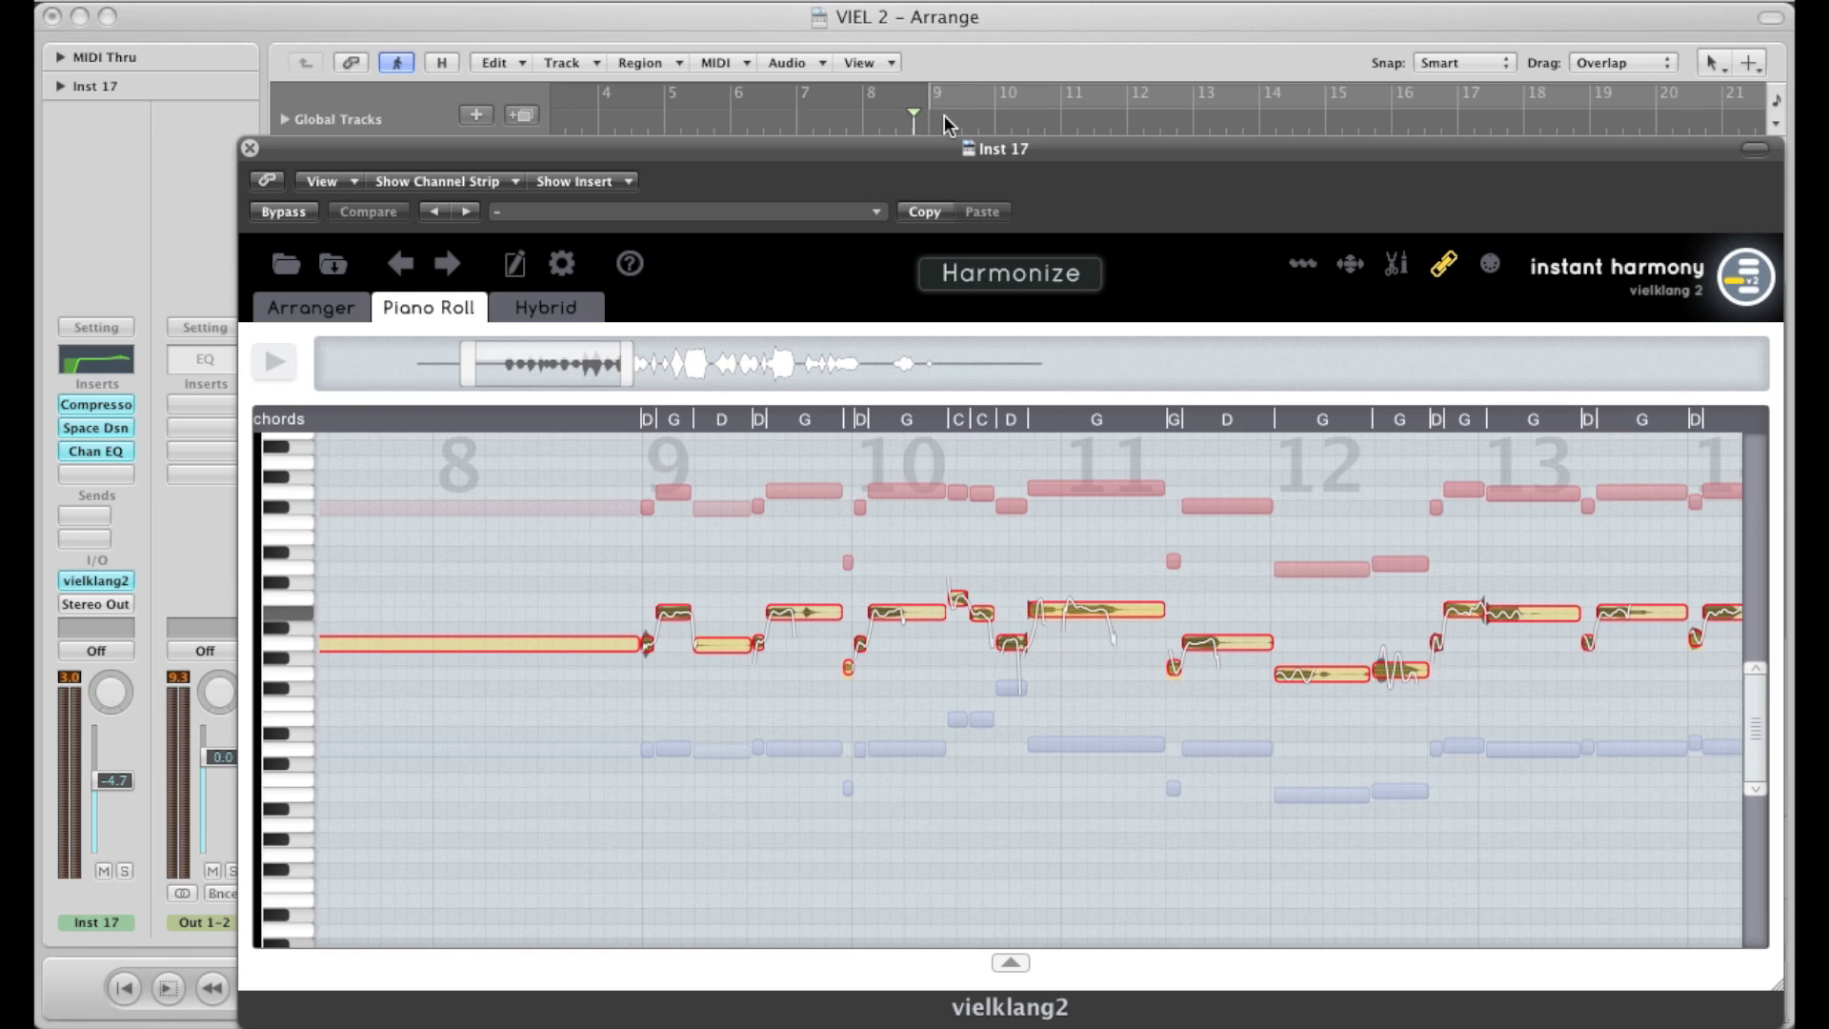
key("space")
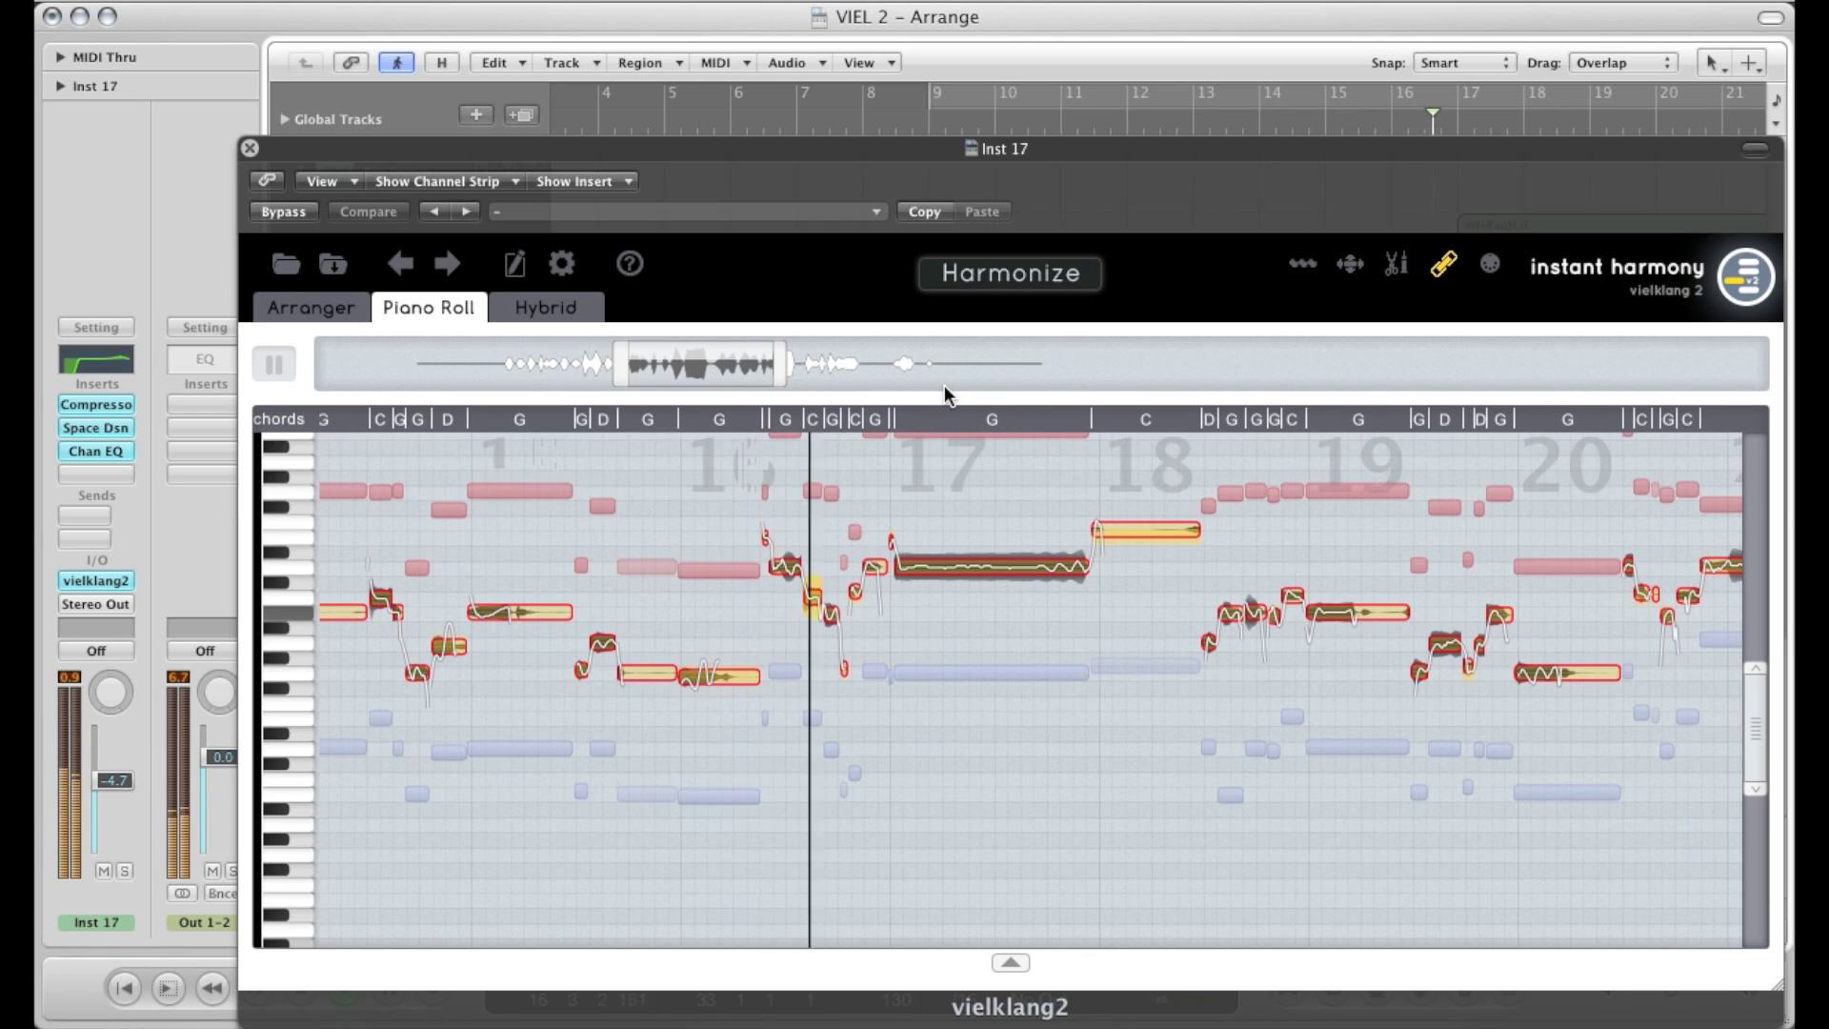
key("space")
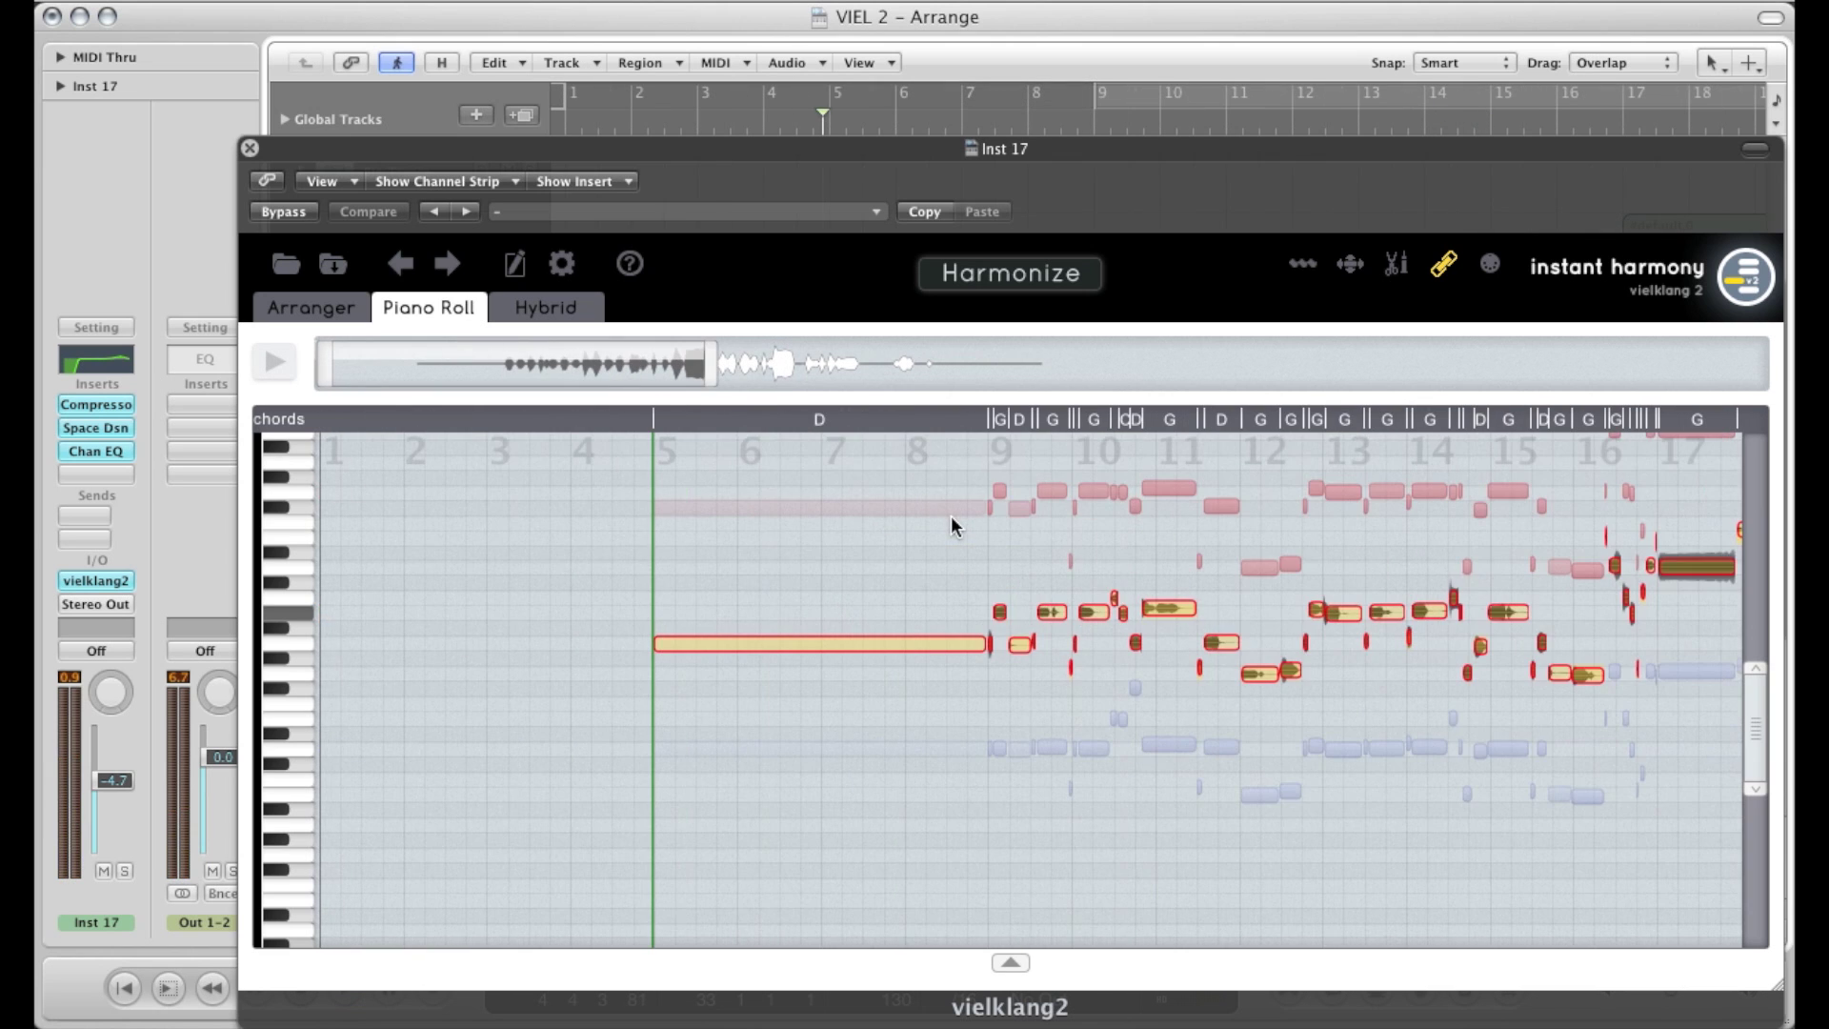
scroll(1089, 533, "right", 5)
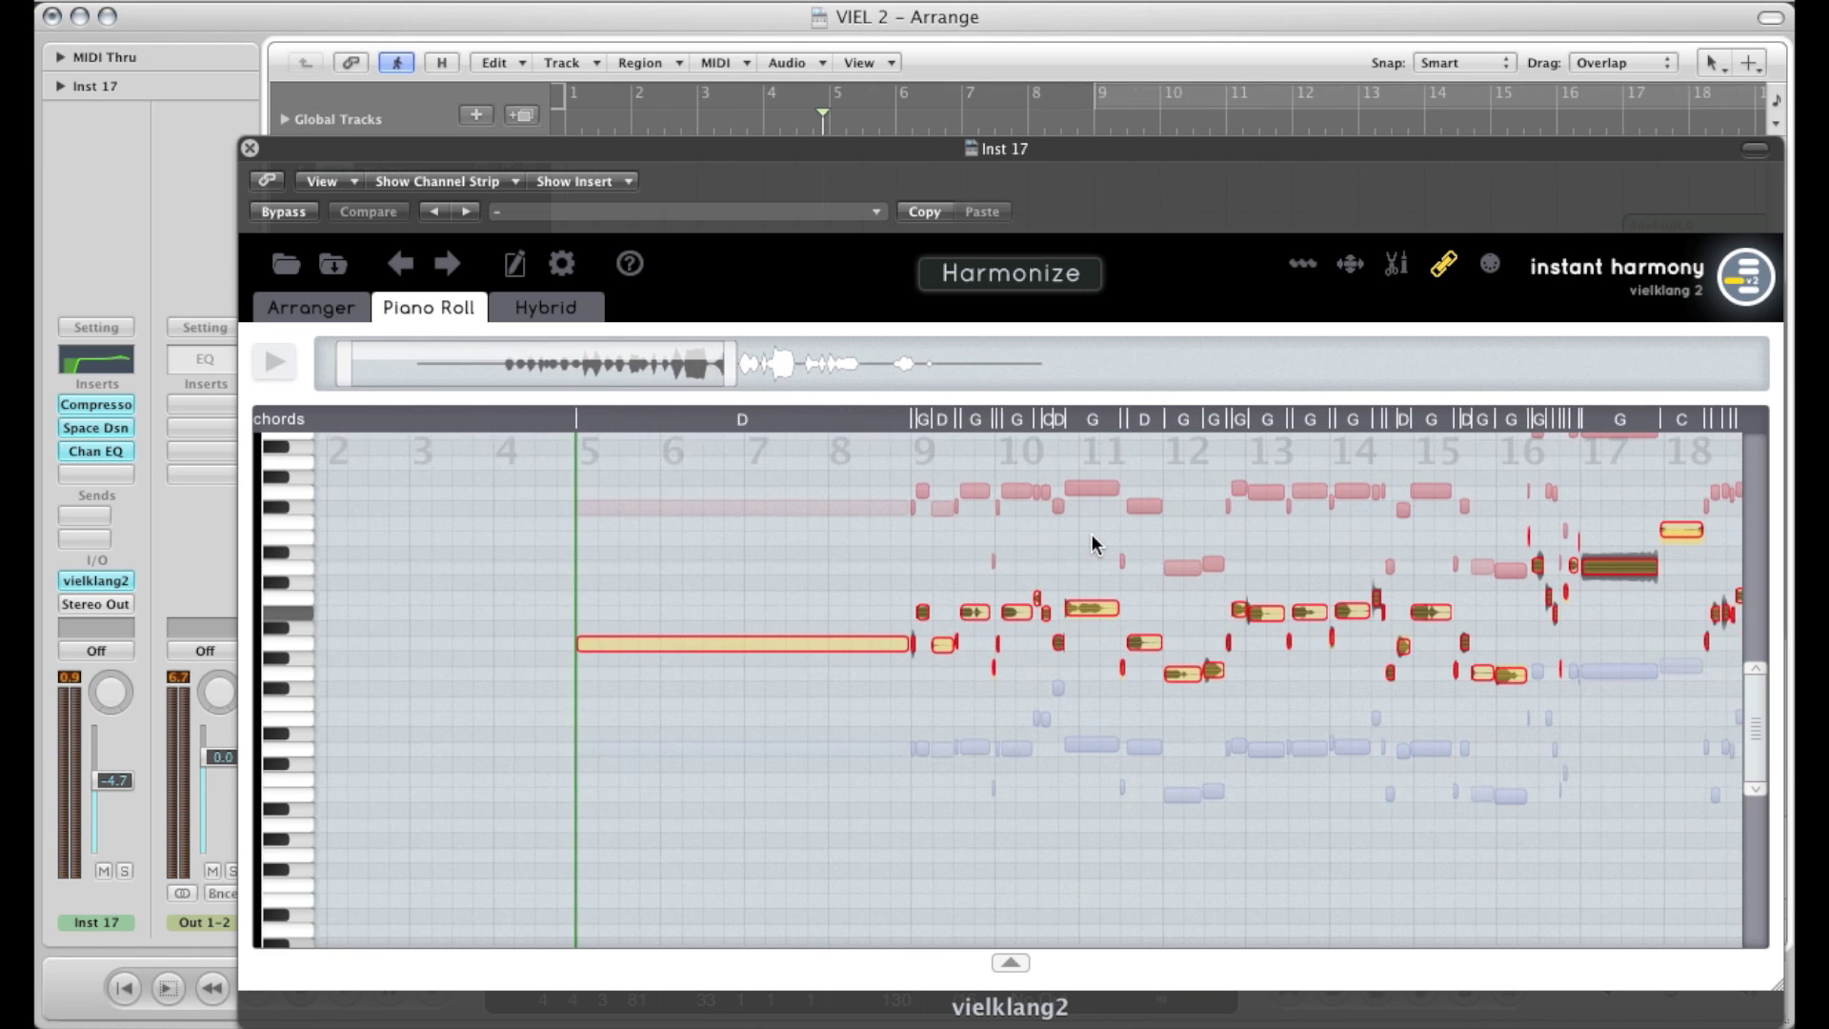
scroll(1089, 534, "left", 1)
scroll(1090, 537, "up", 2)
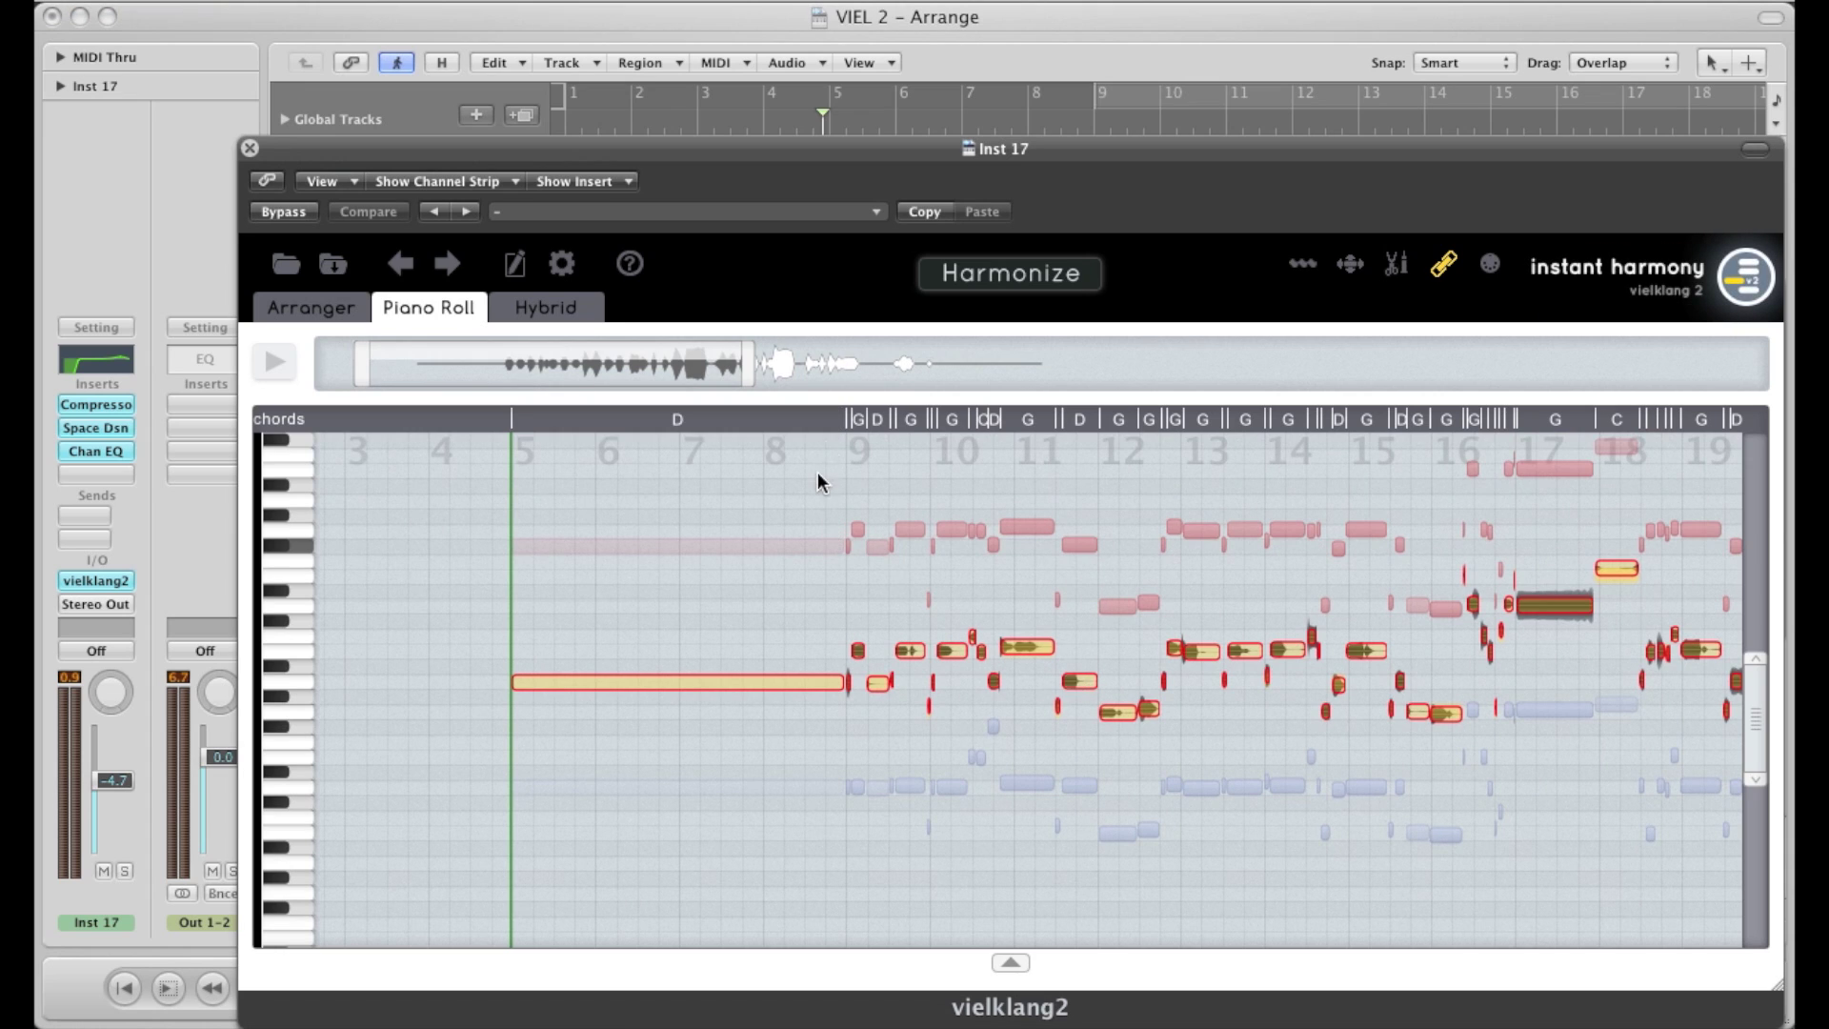
Expand the harmony settings, try 2 voiced intelligent, then settle on 4 voiced intelligent and stop playback.
left_click(1014, 962)
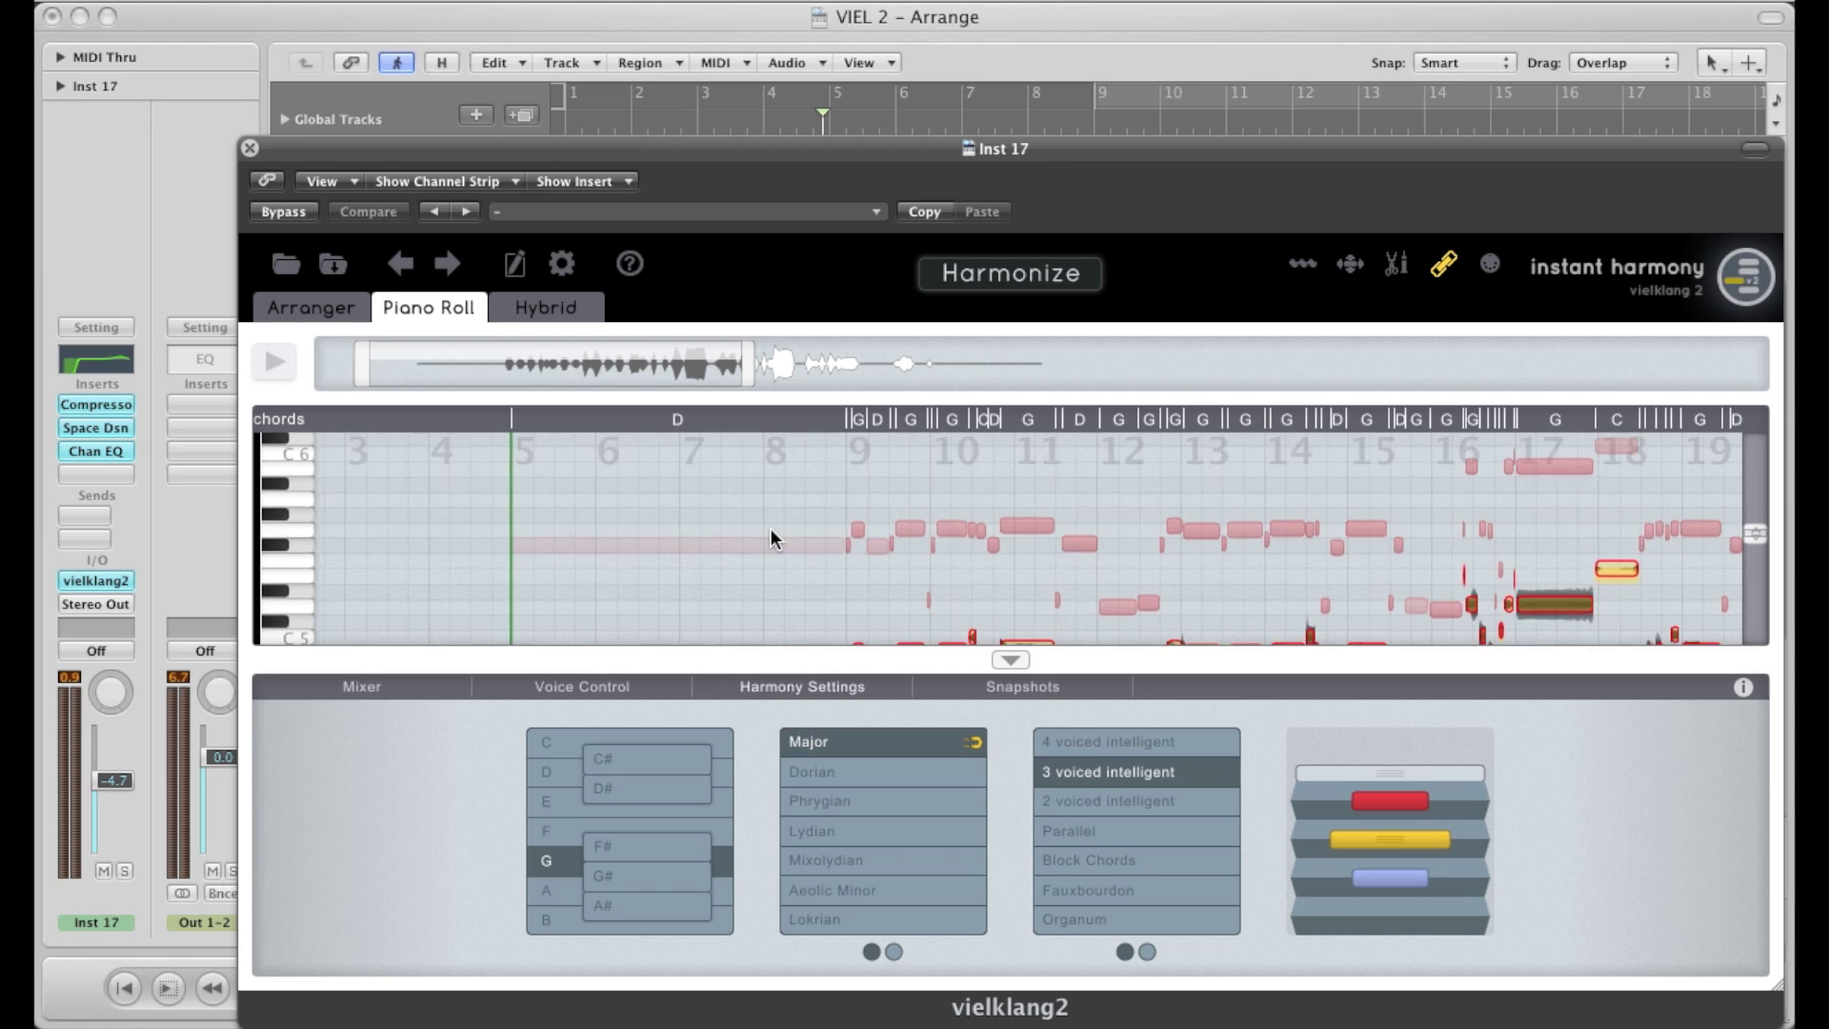
scroll(769, 529, "down", 3)
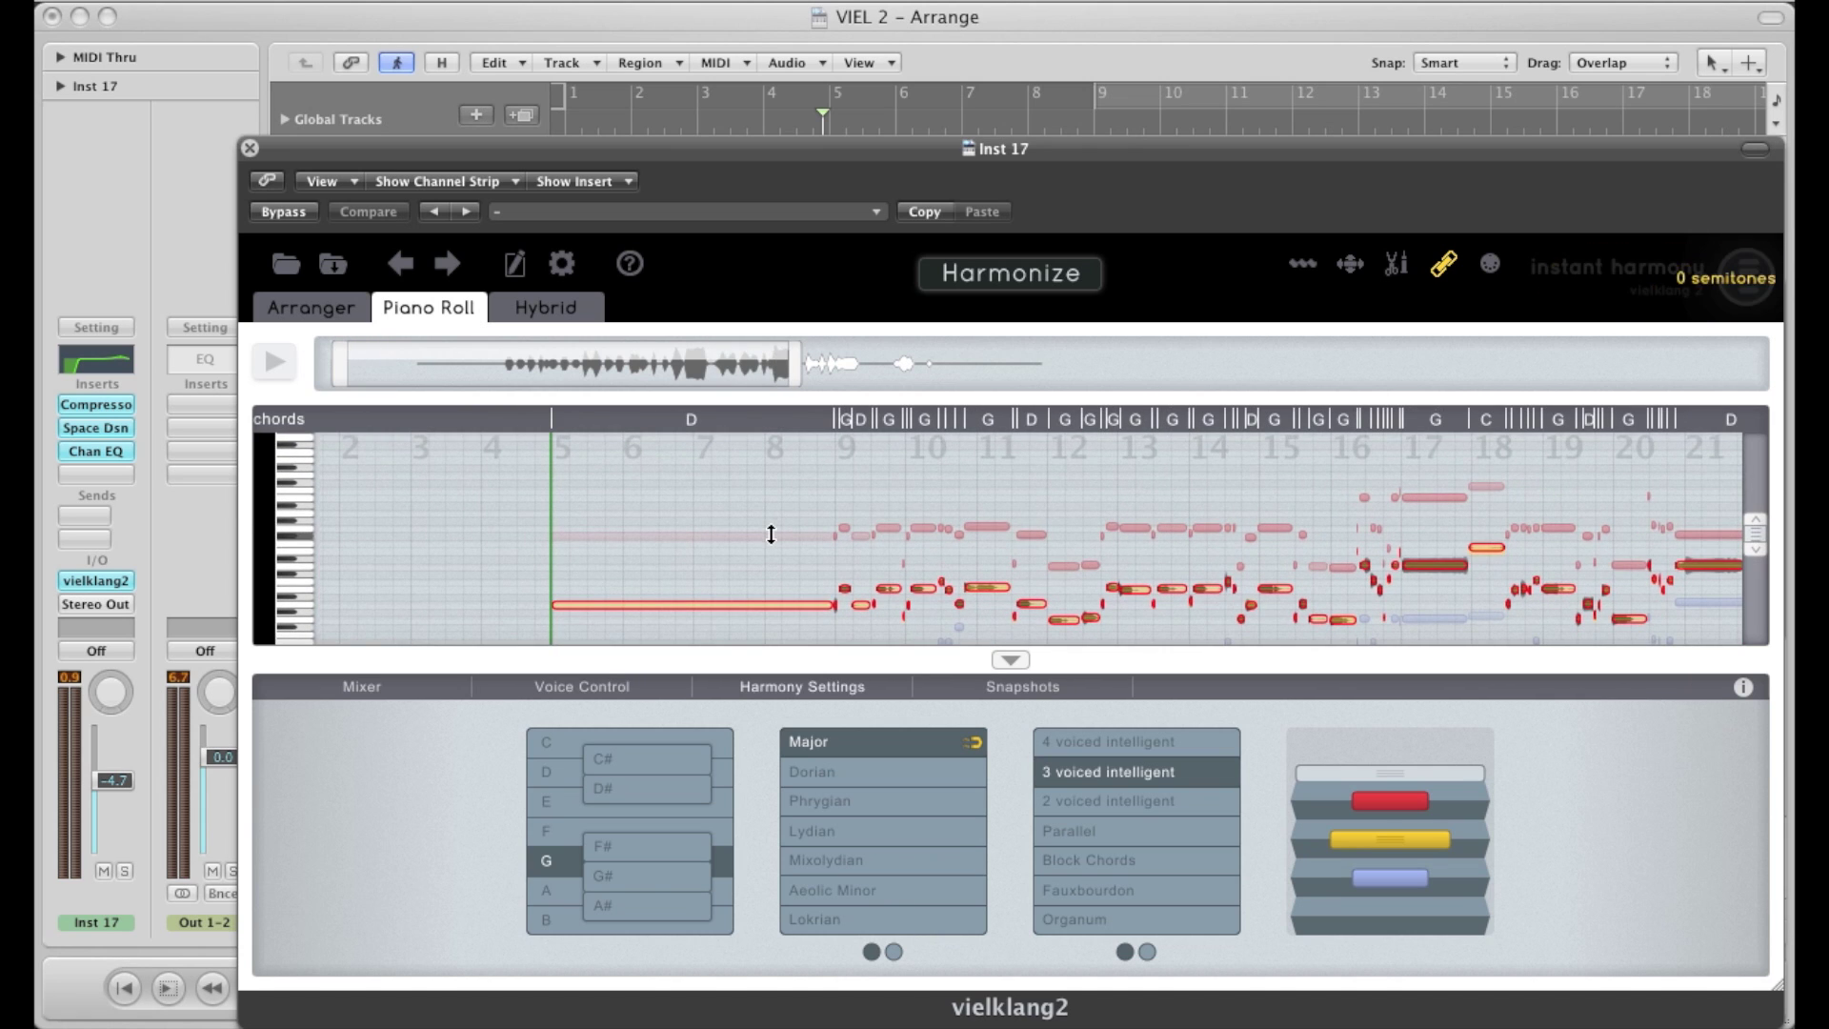
double_click(1088, 122)
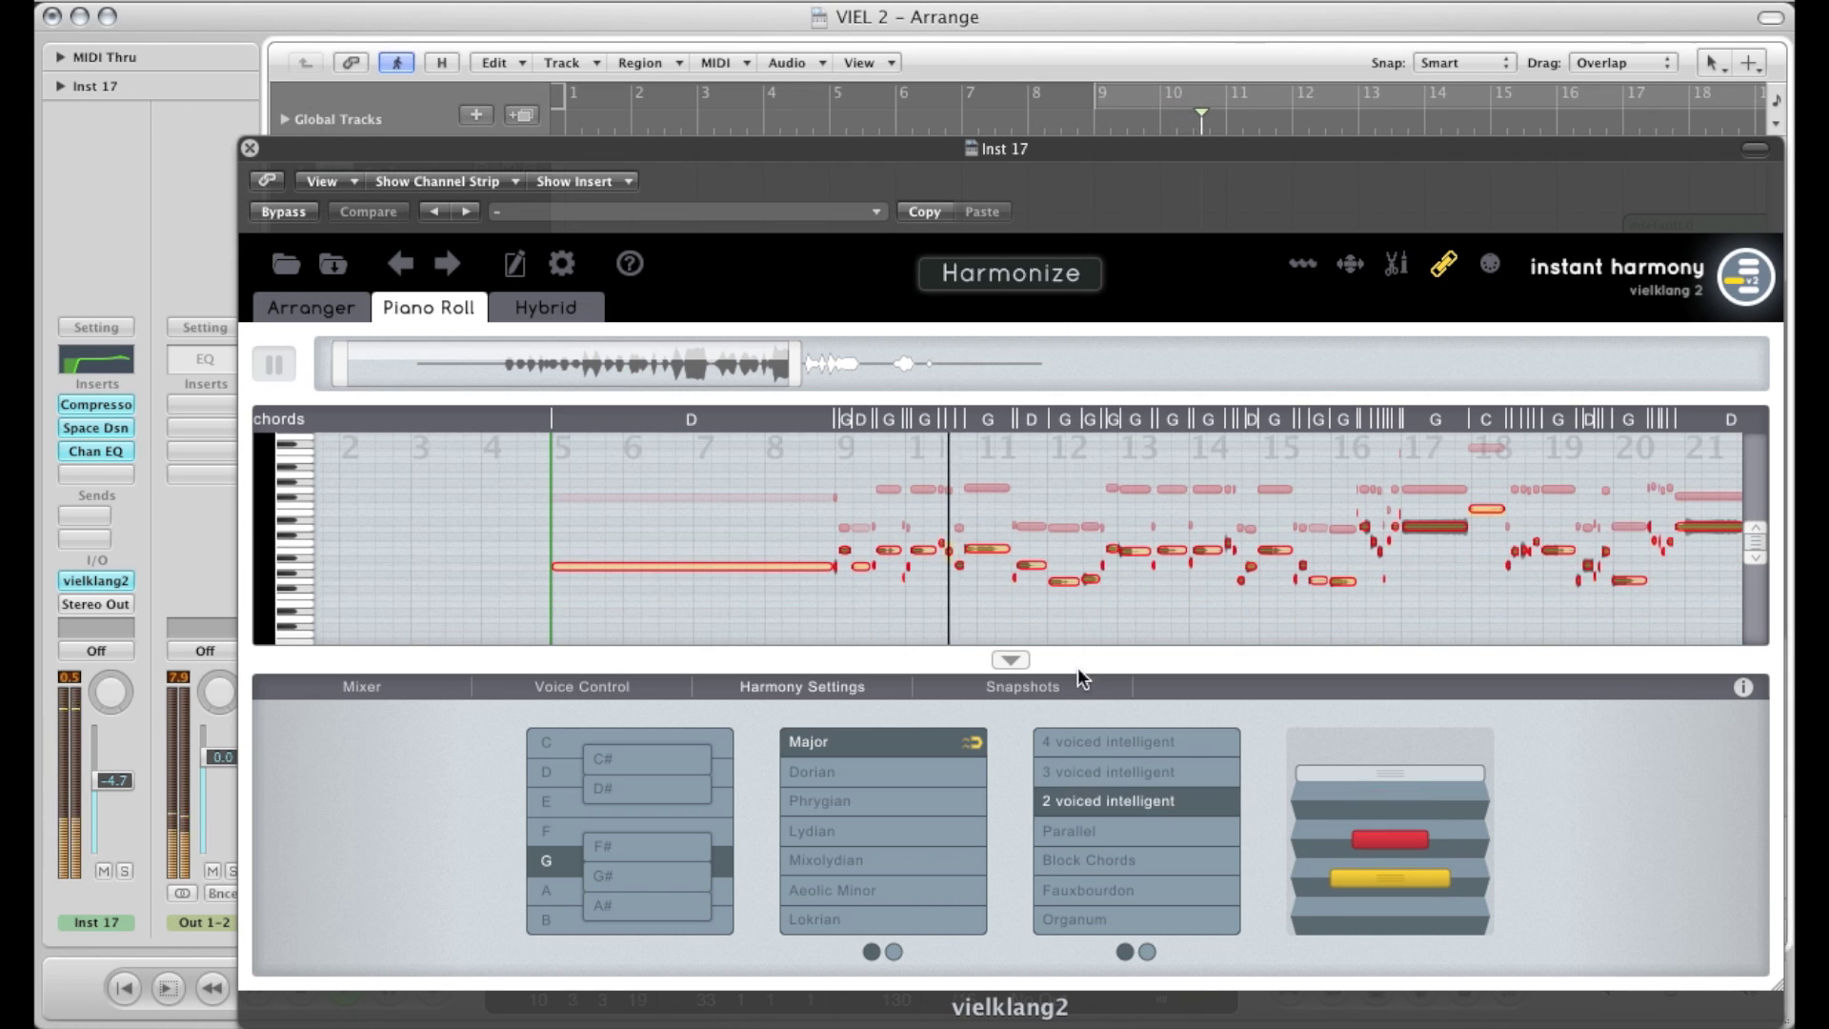
left_click(1107, 749)
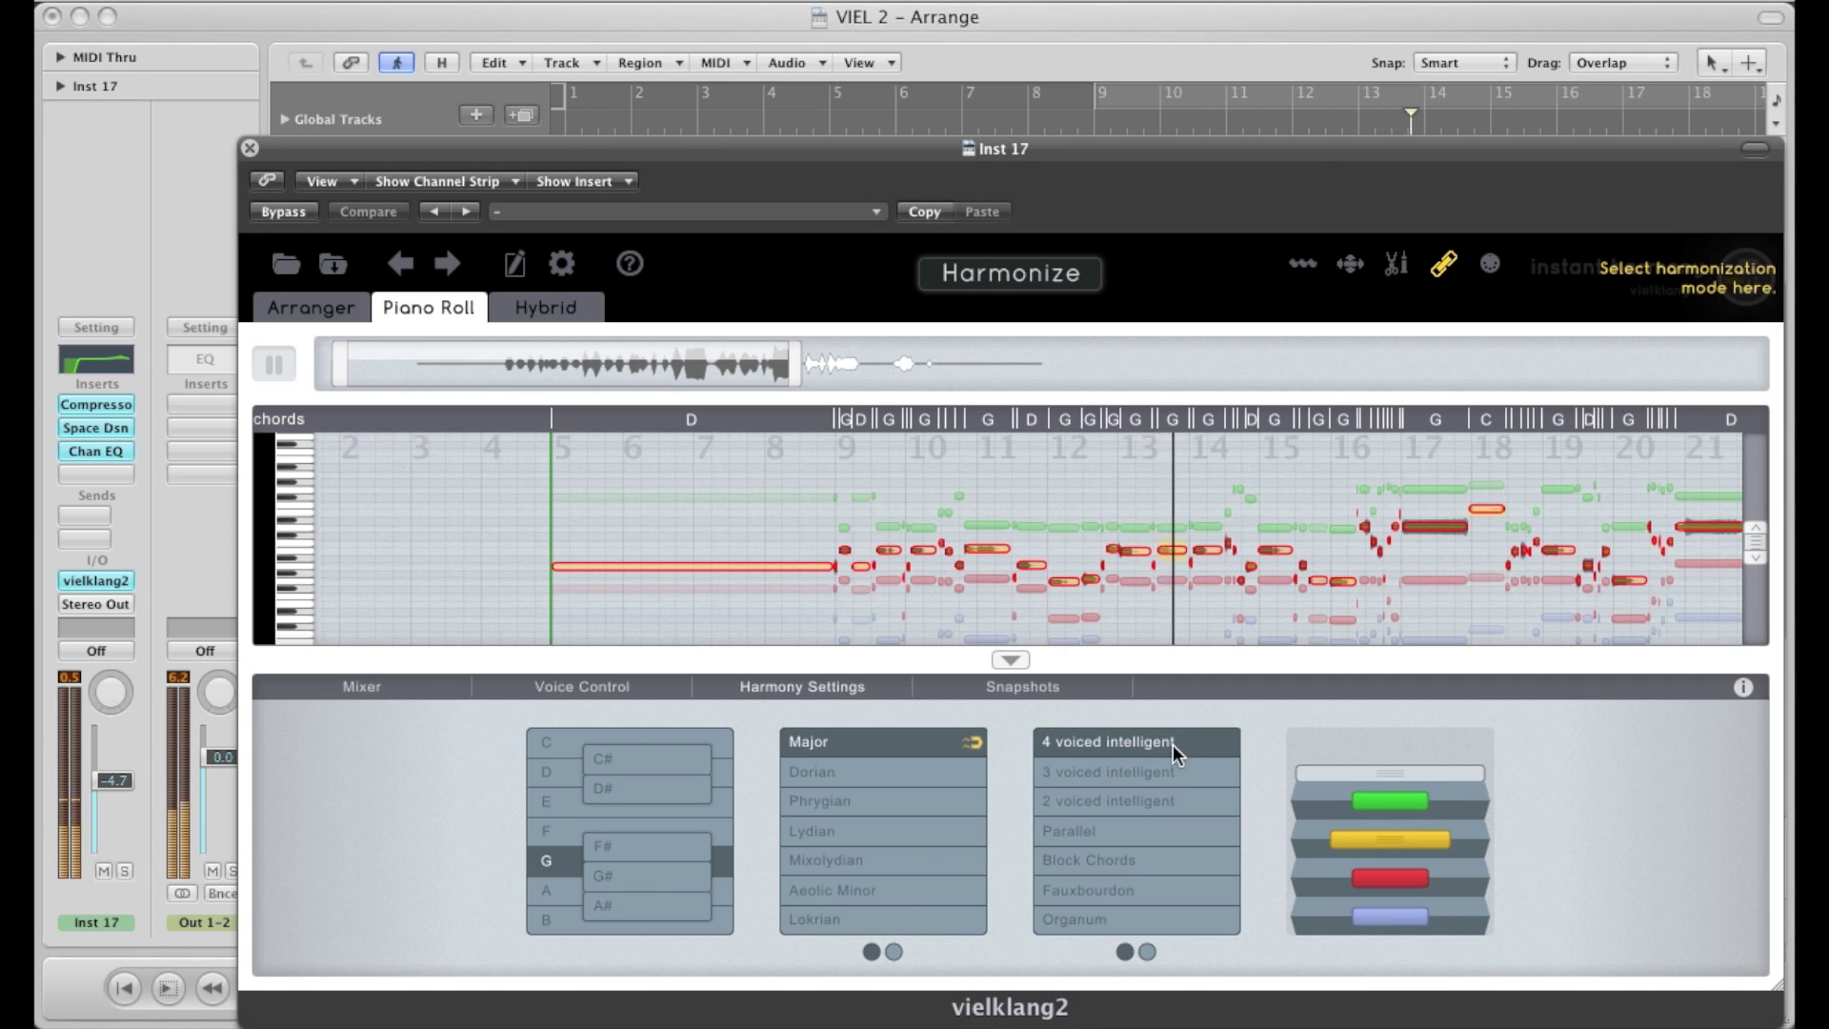
key("space")
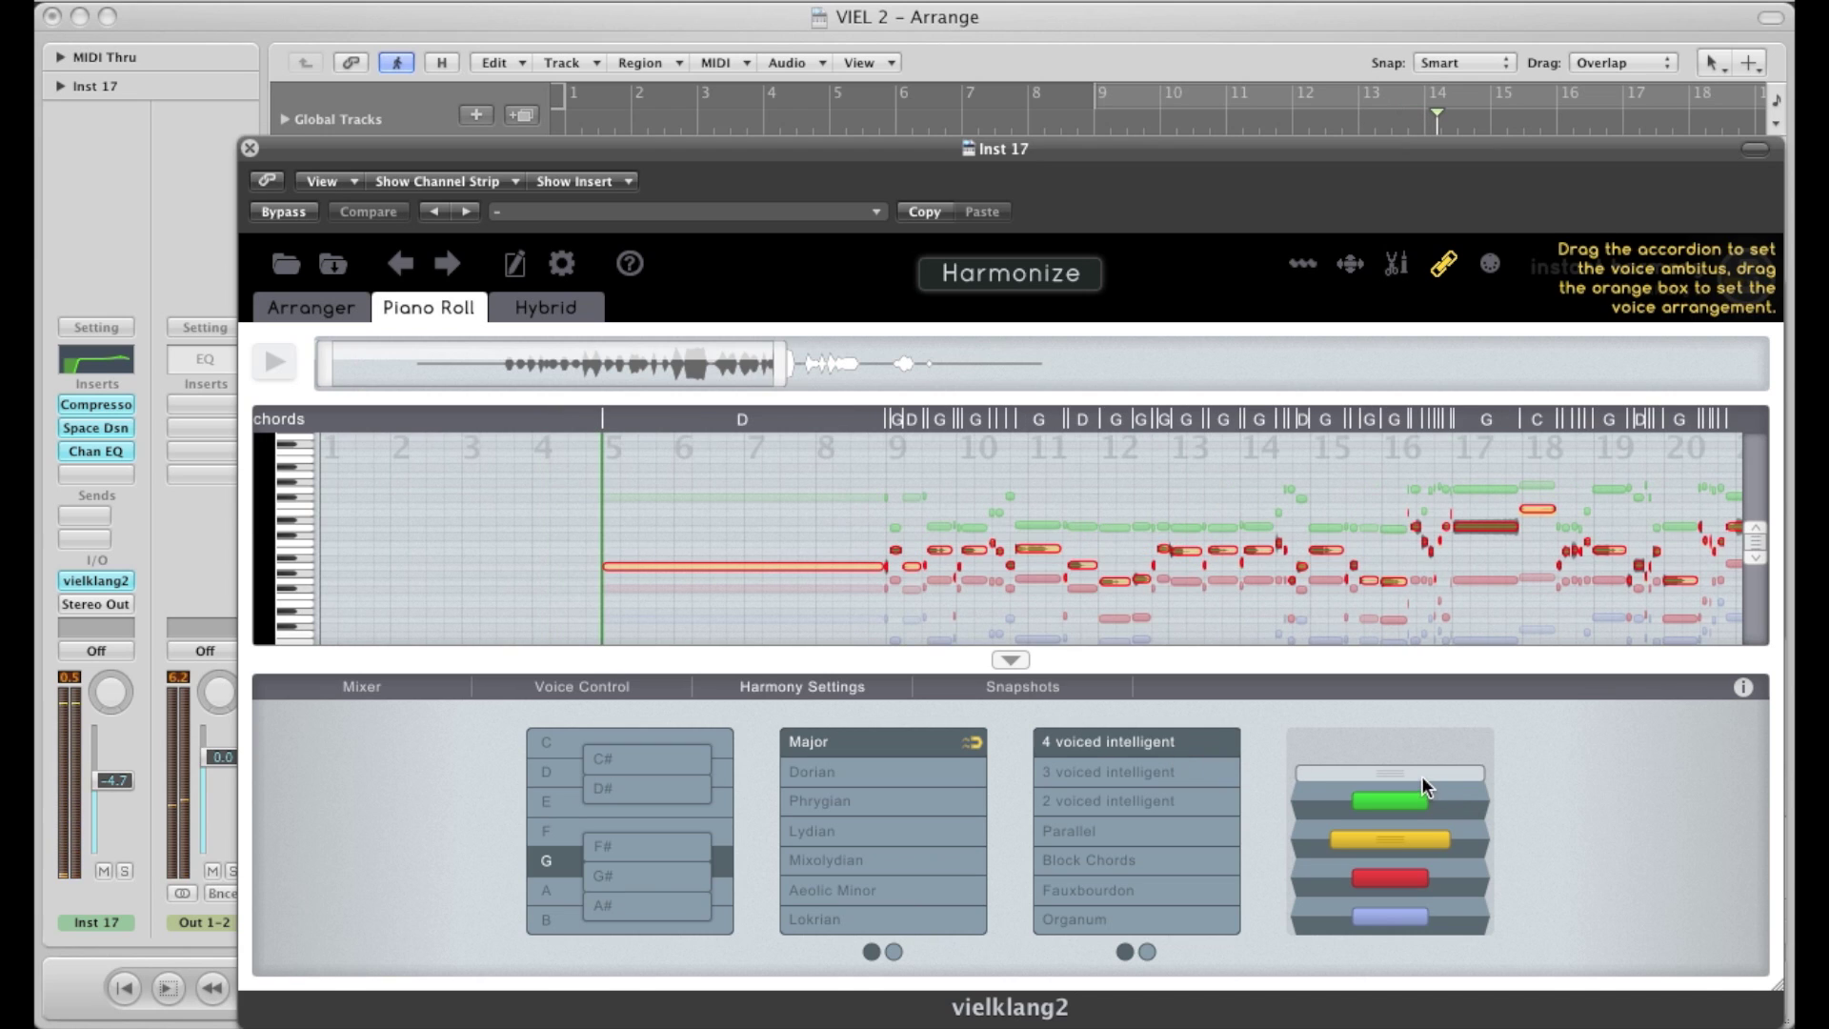
Drag the voice accordion's top handle to adjust the ambitus of the four harmony voices.
mouse_move(1414, 773)
left_mouse_down()
mouse_move(1413, 822)
mouse_move(1409, 745)
left_mouse_up()
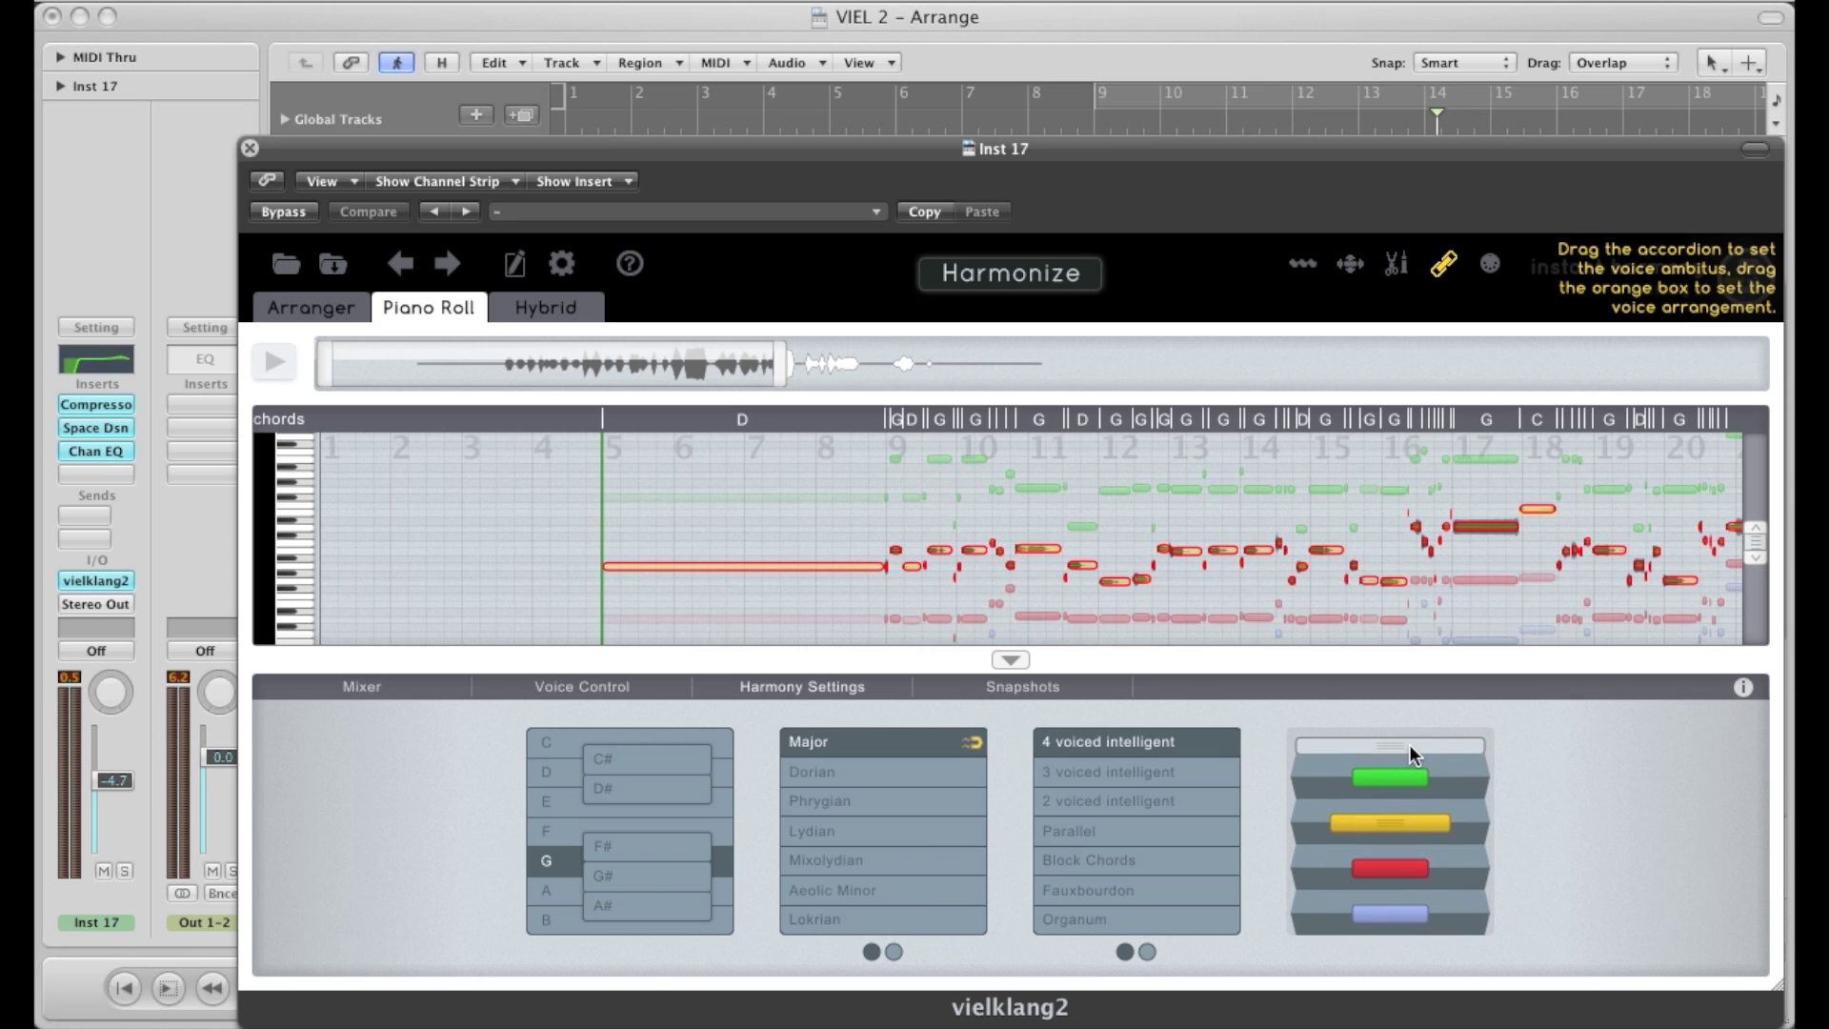
left_click_drag(1409, 744, 1410, 771)
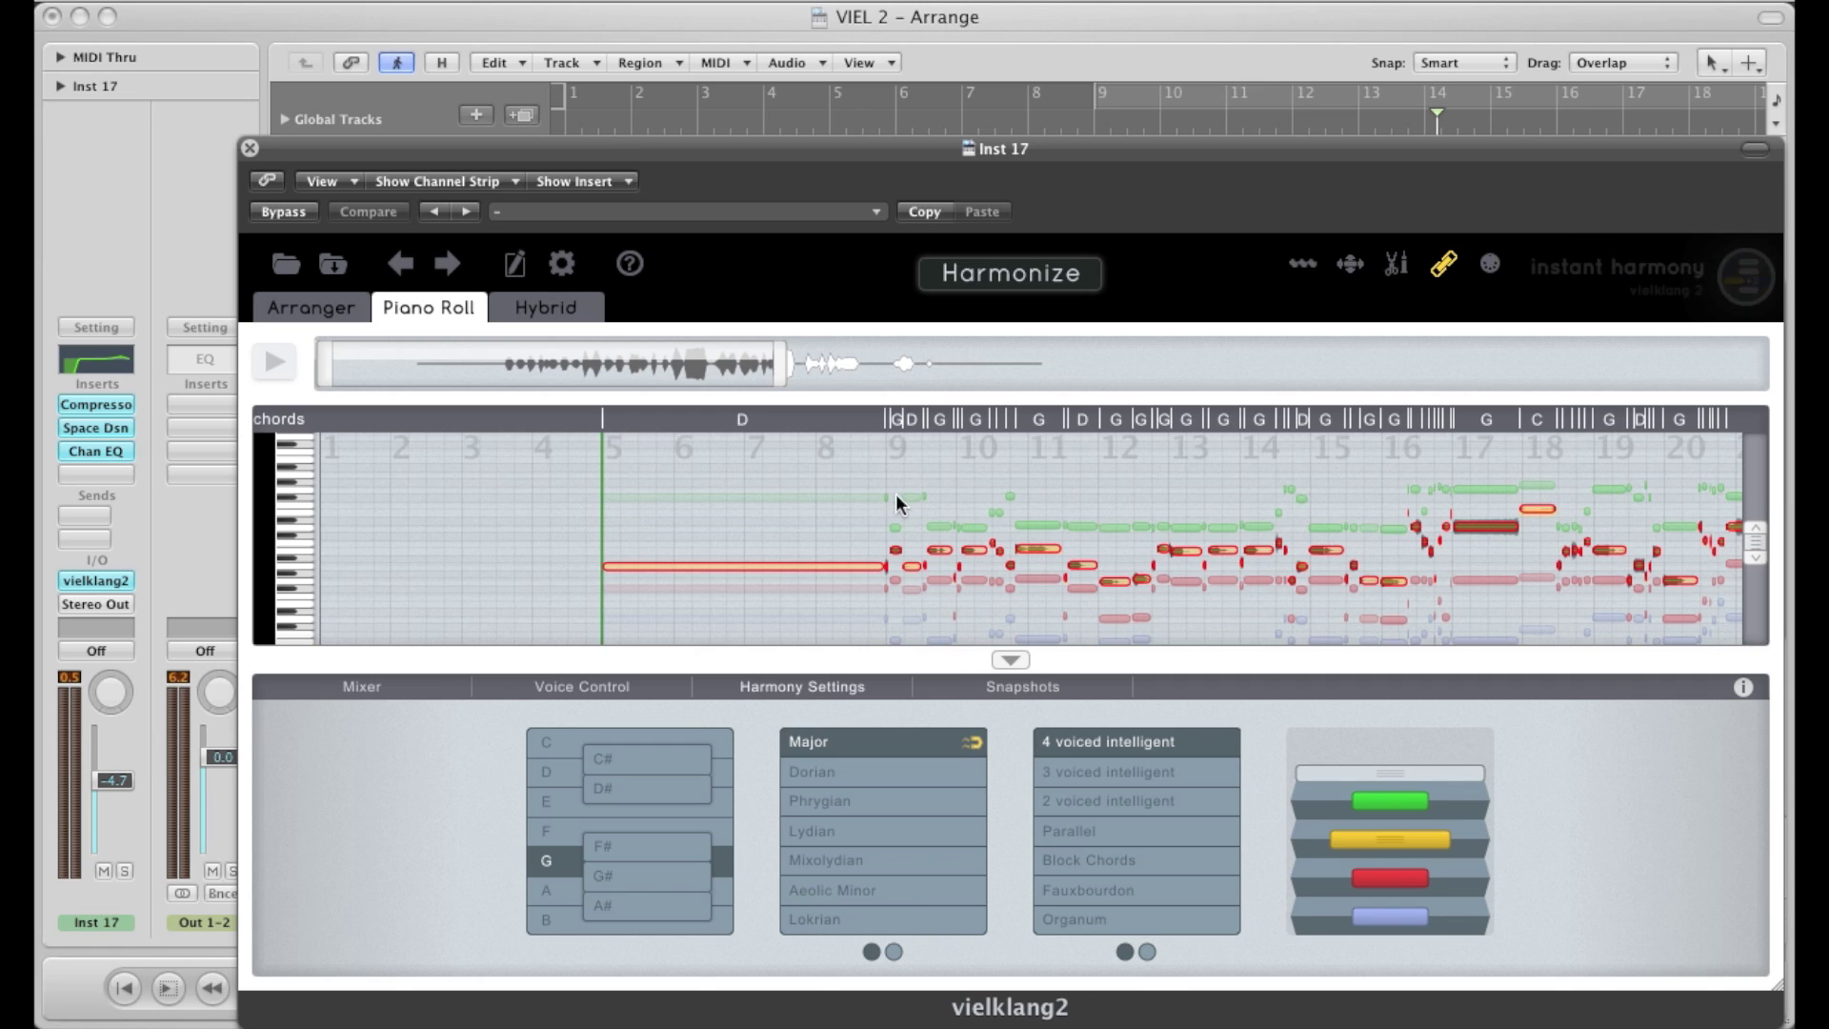
Play from bar 9, hide the settings panel and open a green harmony note for detailed editing.
double_click(1084, 118)
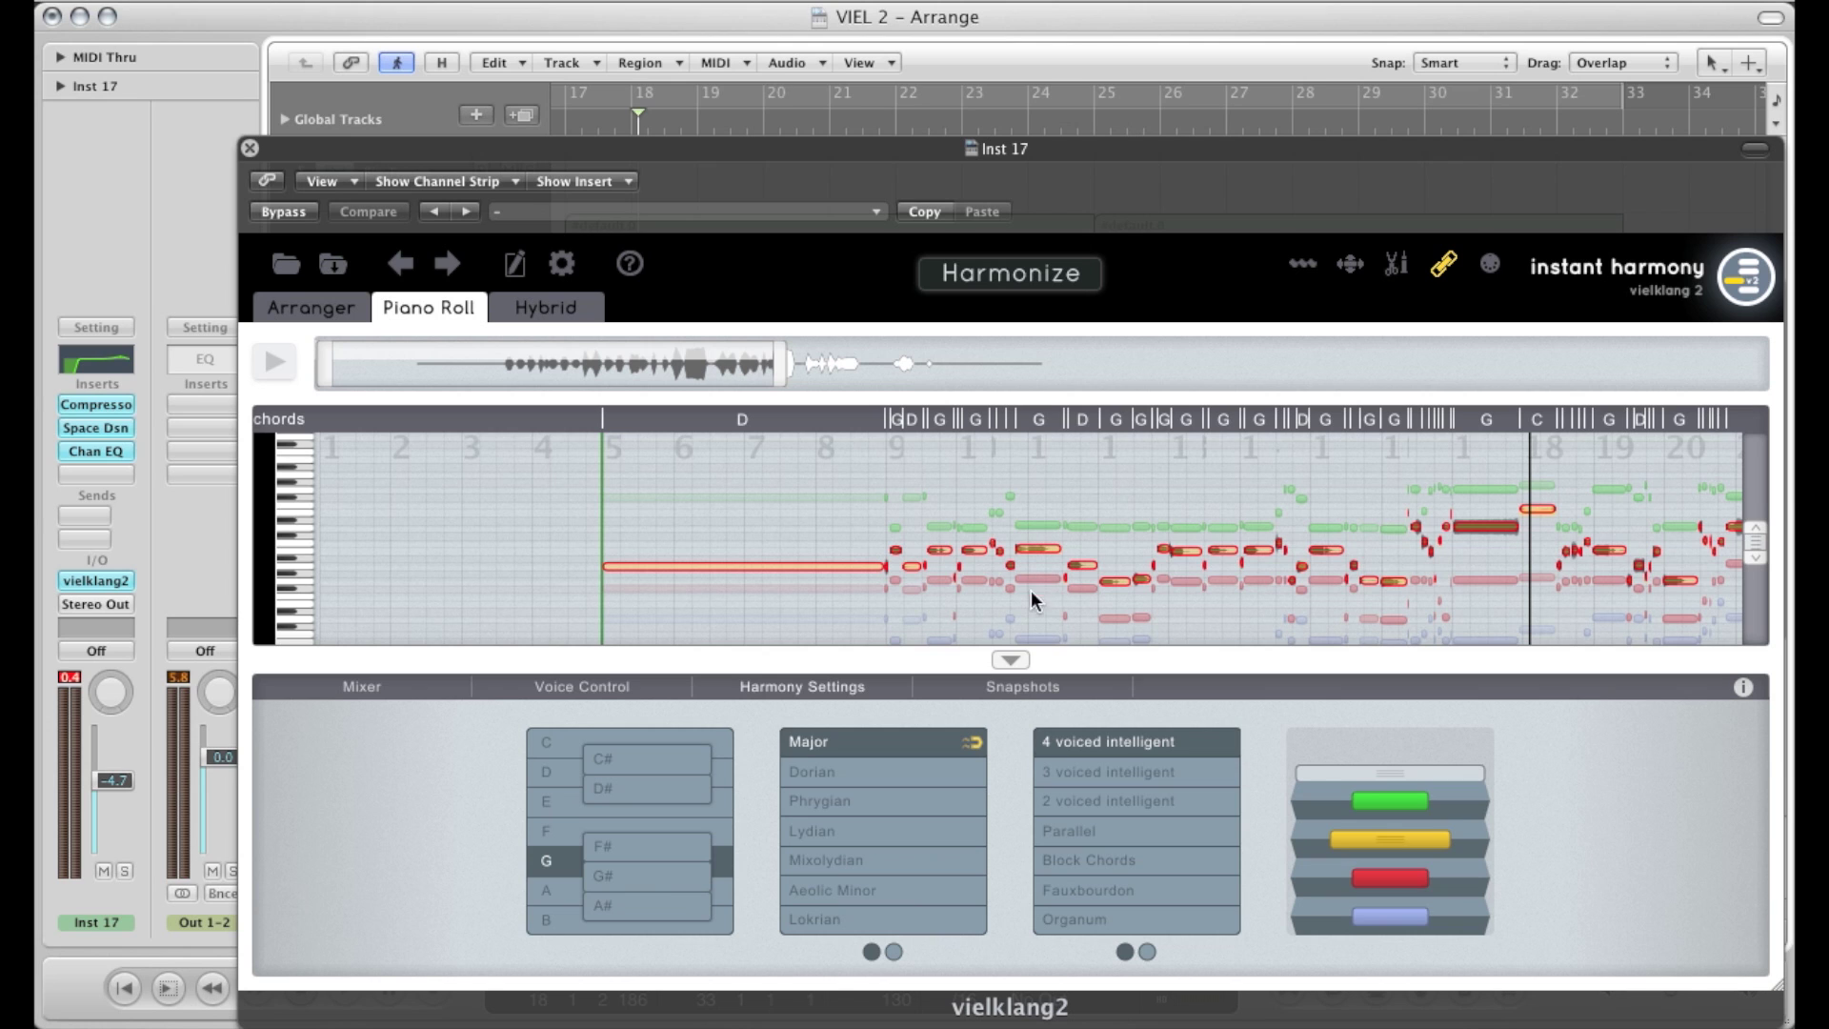
left_click(1010, 660)
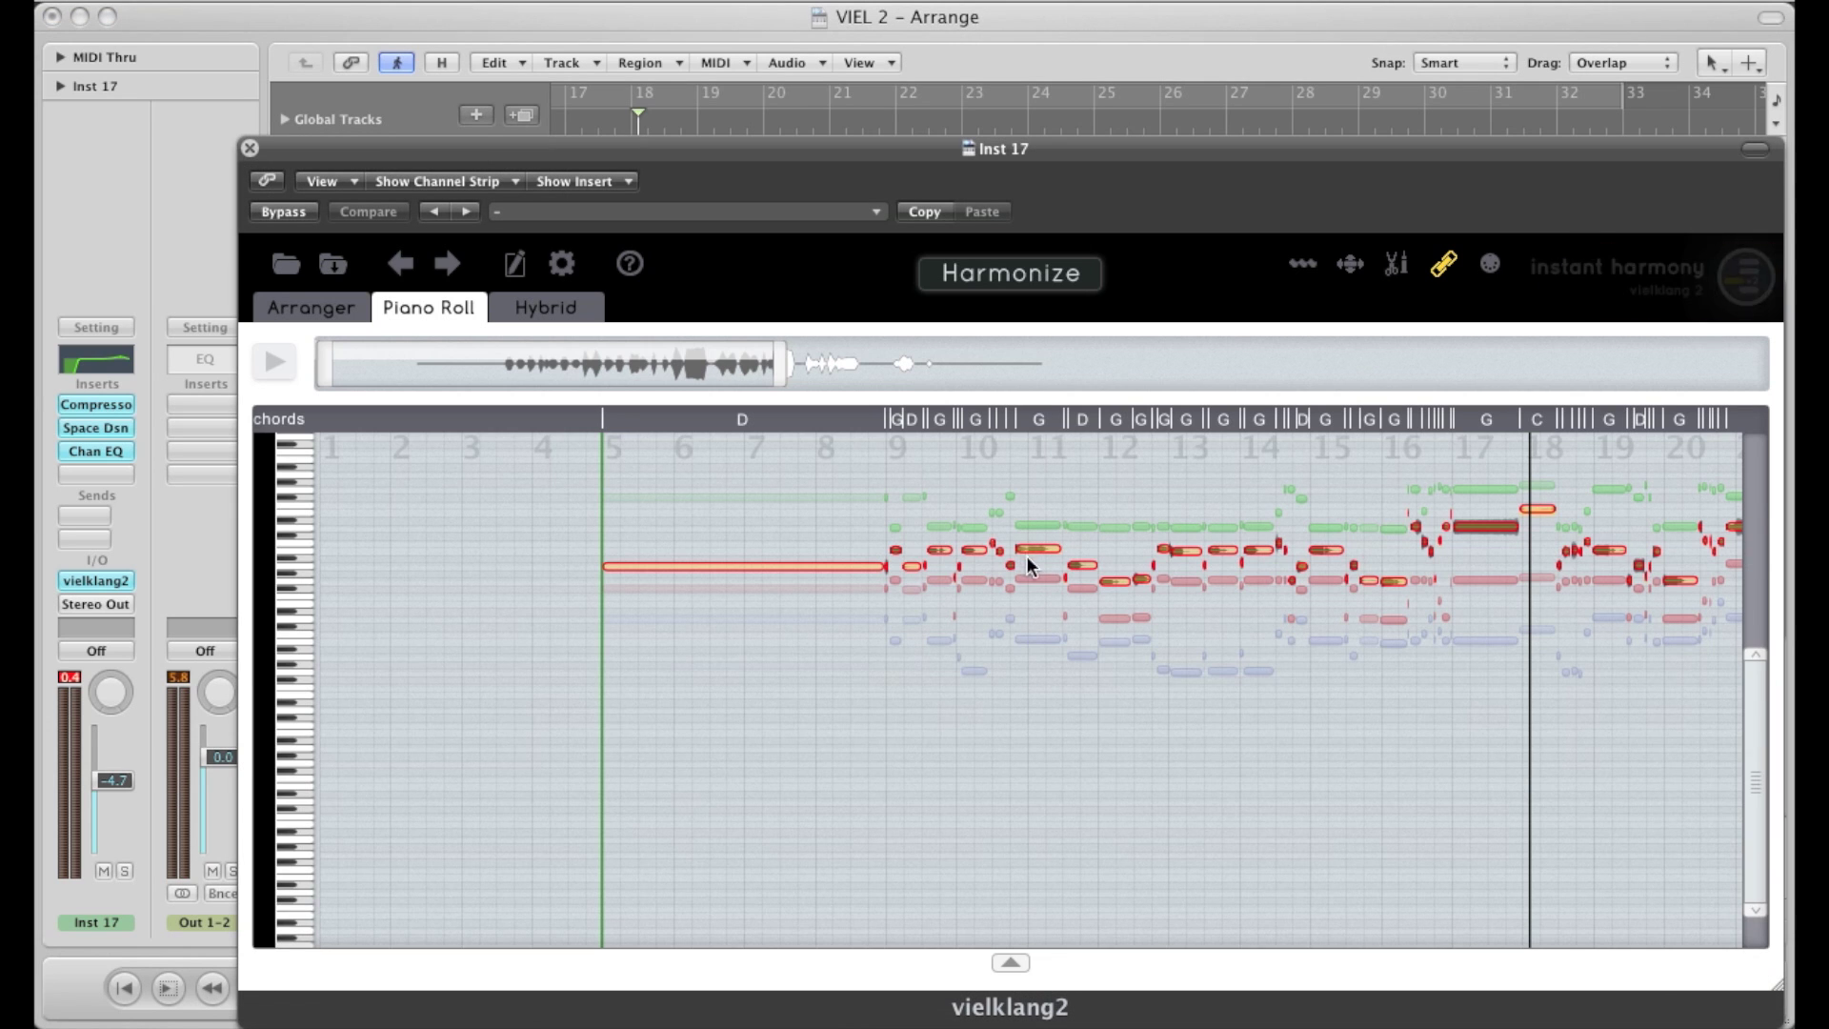
double_click(1034, 526)
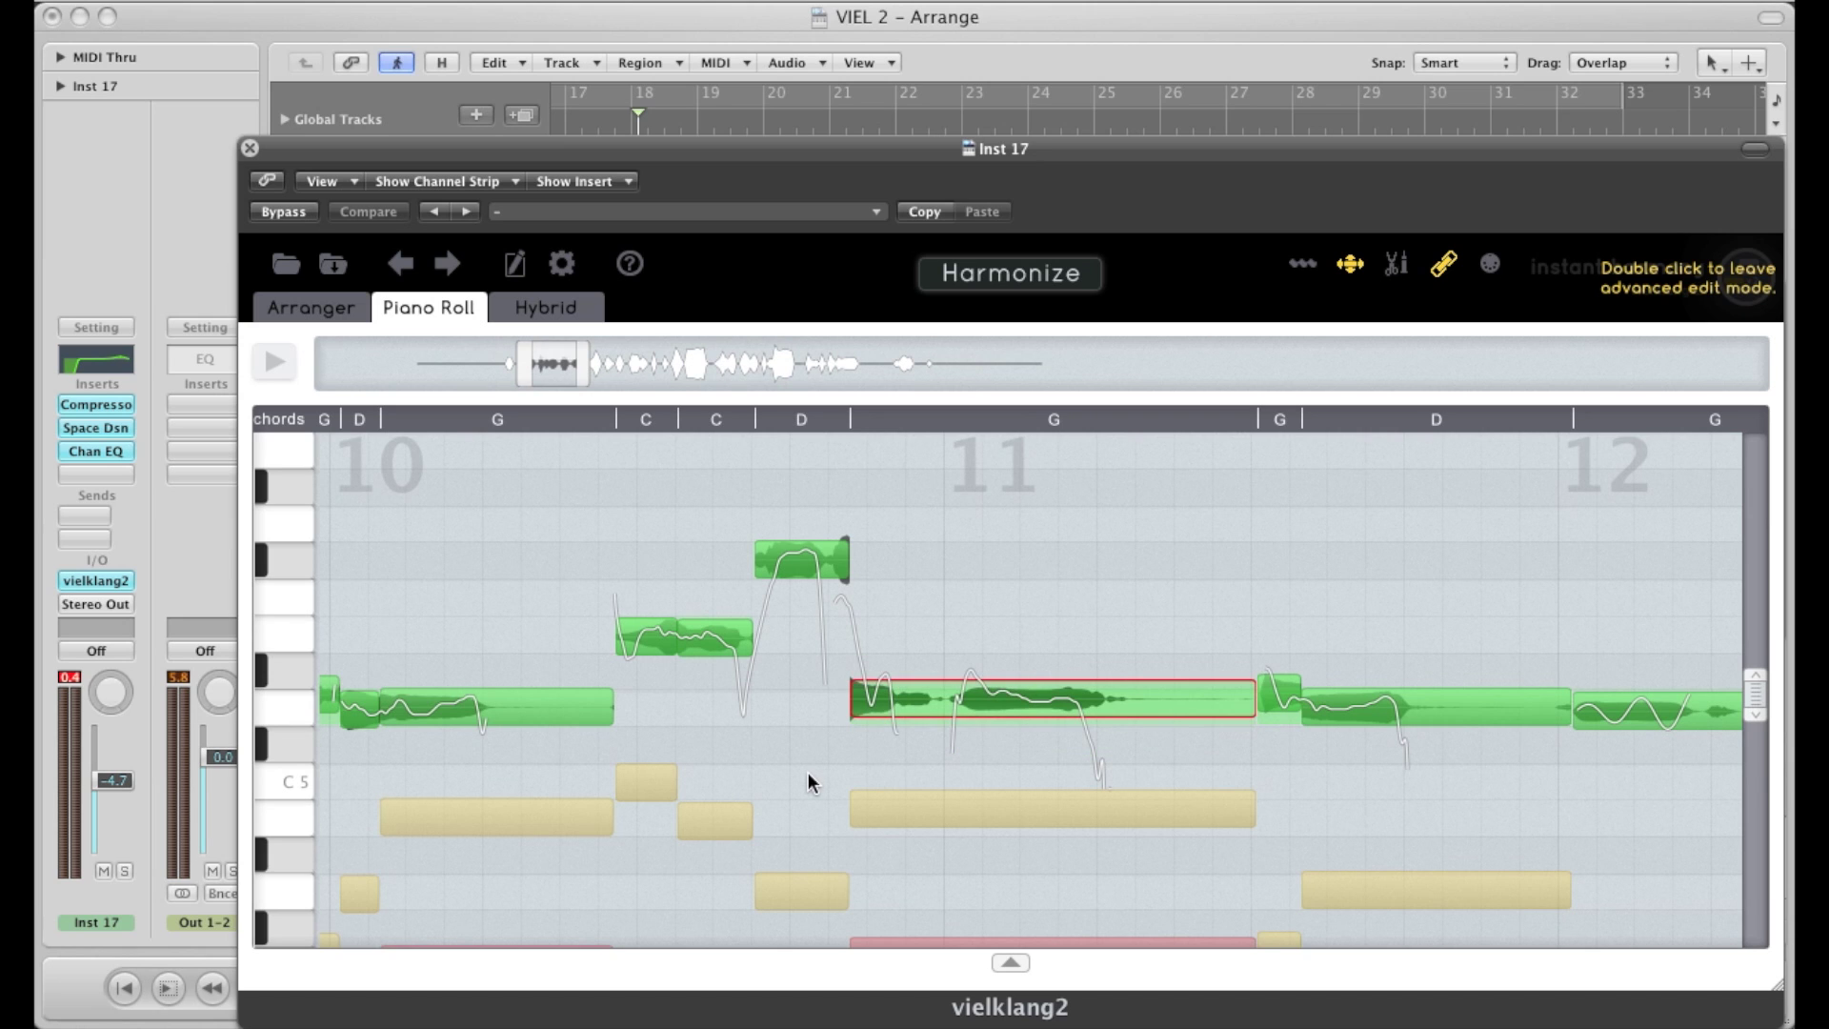
Return to the overview and delete the notes around bar 9, including the long note.
double_click(991, 580)
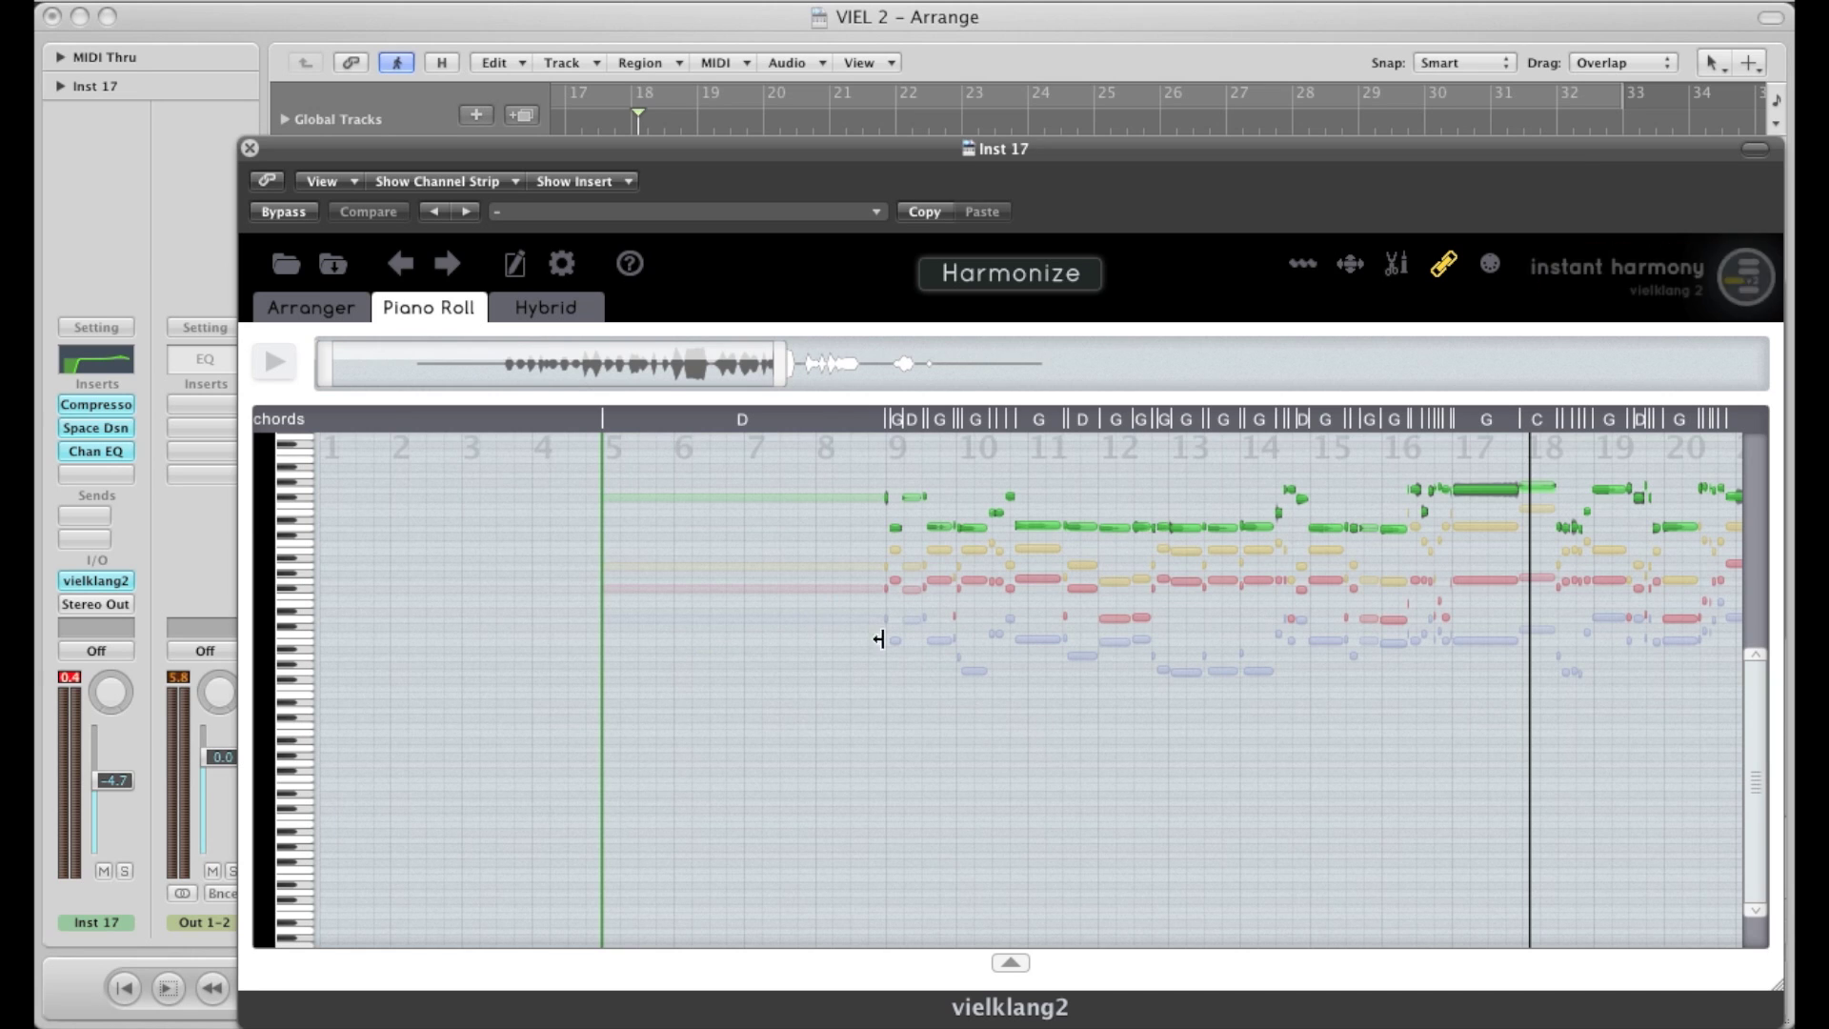
left_click_drag(851, 602, 981, 728)
key("Delete")
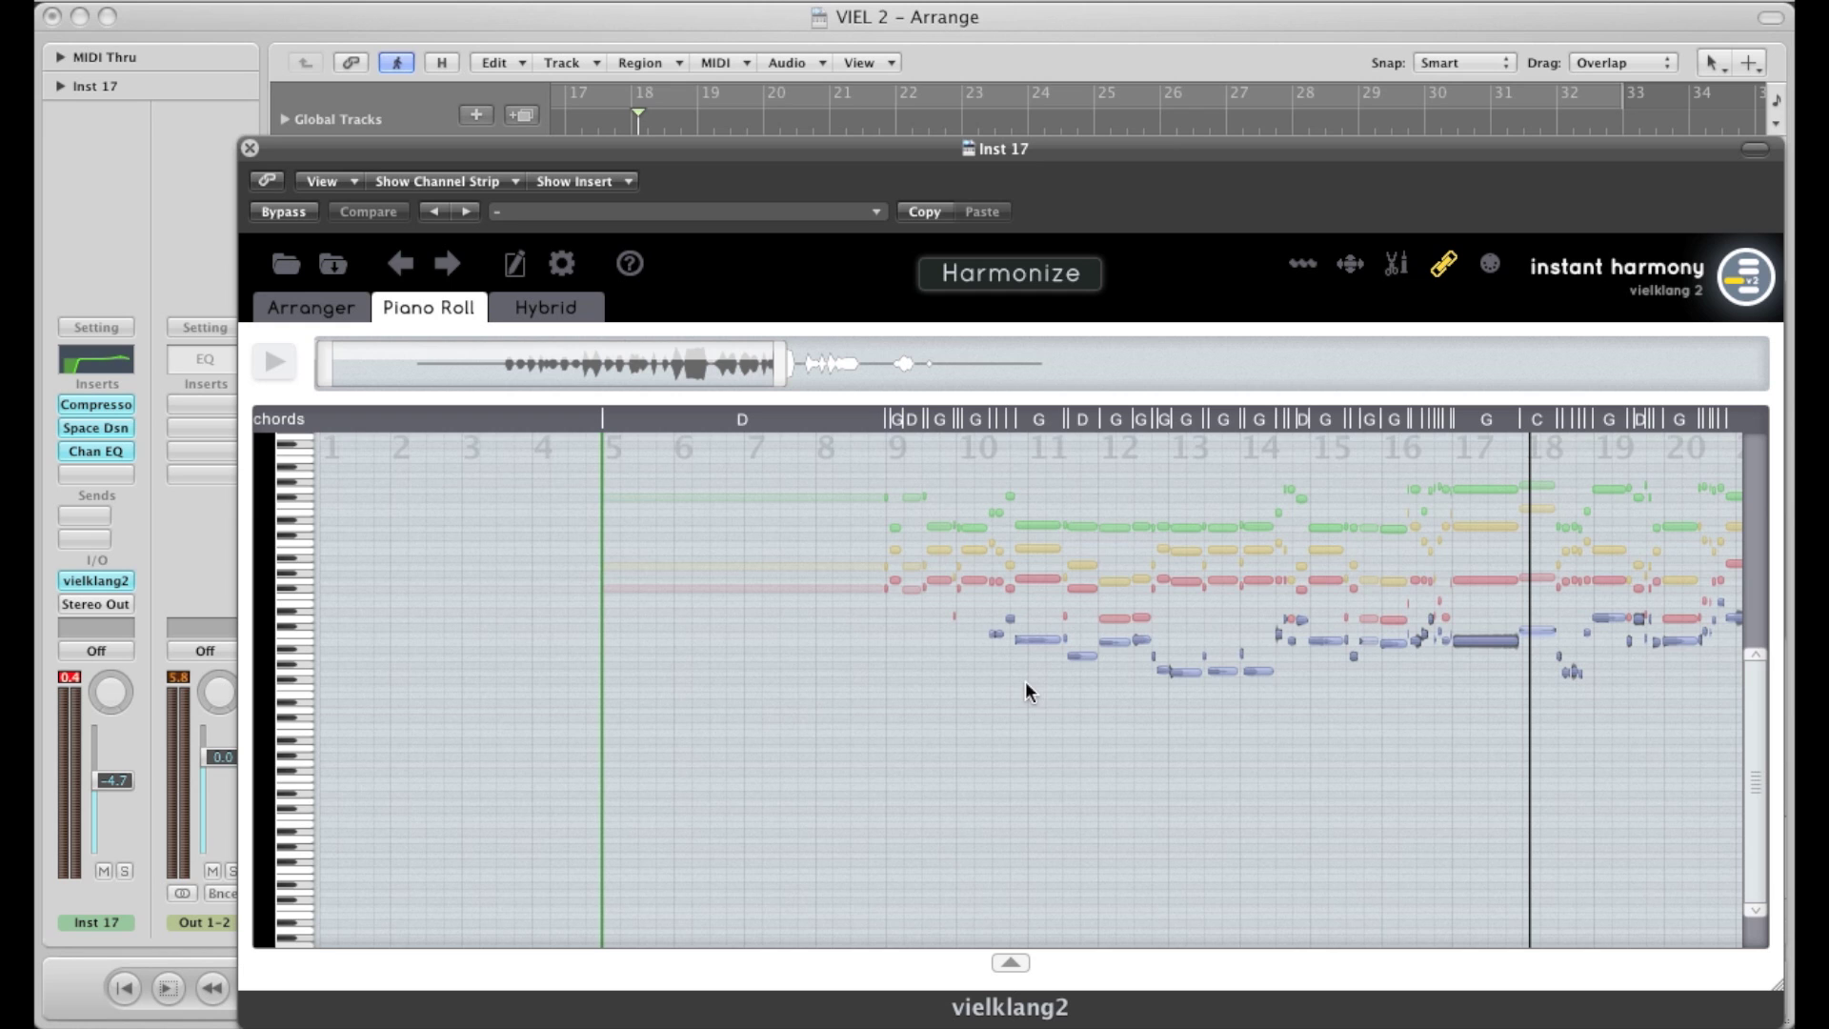
Reopen the harmony settings panel and page through the harmonization mode list.
scroll(1083, 699, "up", 3)
scroll(1083, 704, "up", 1)
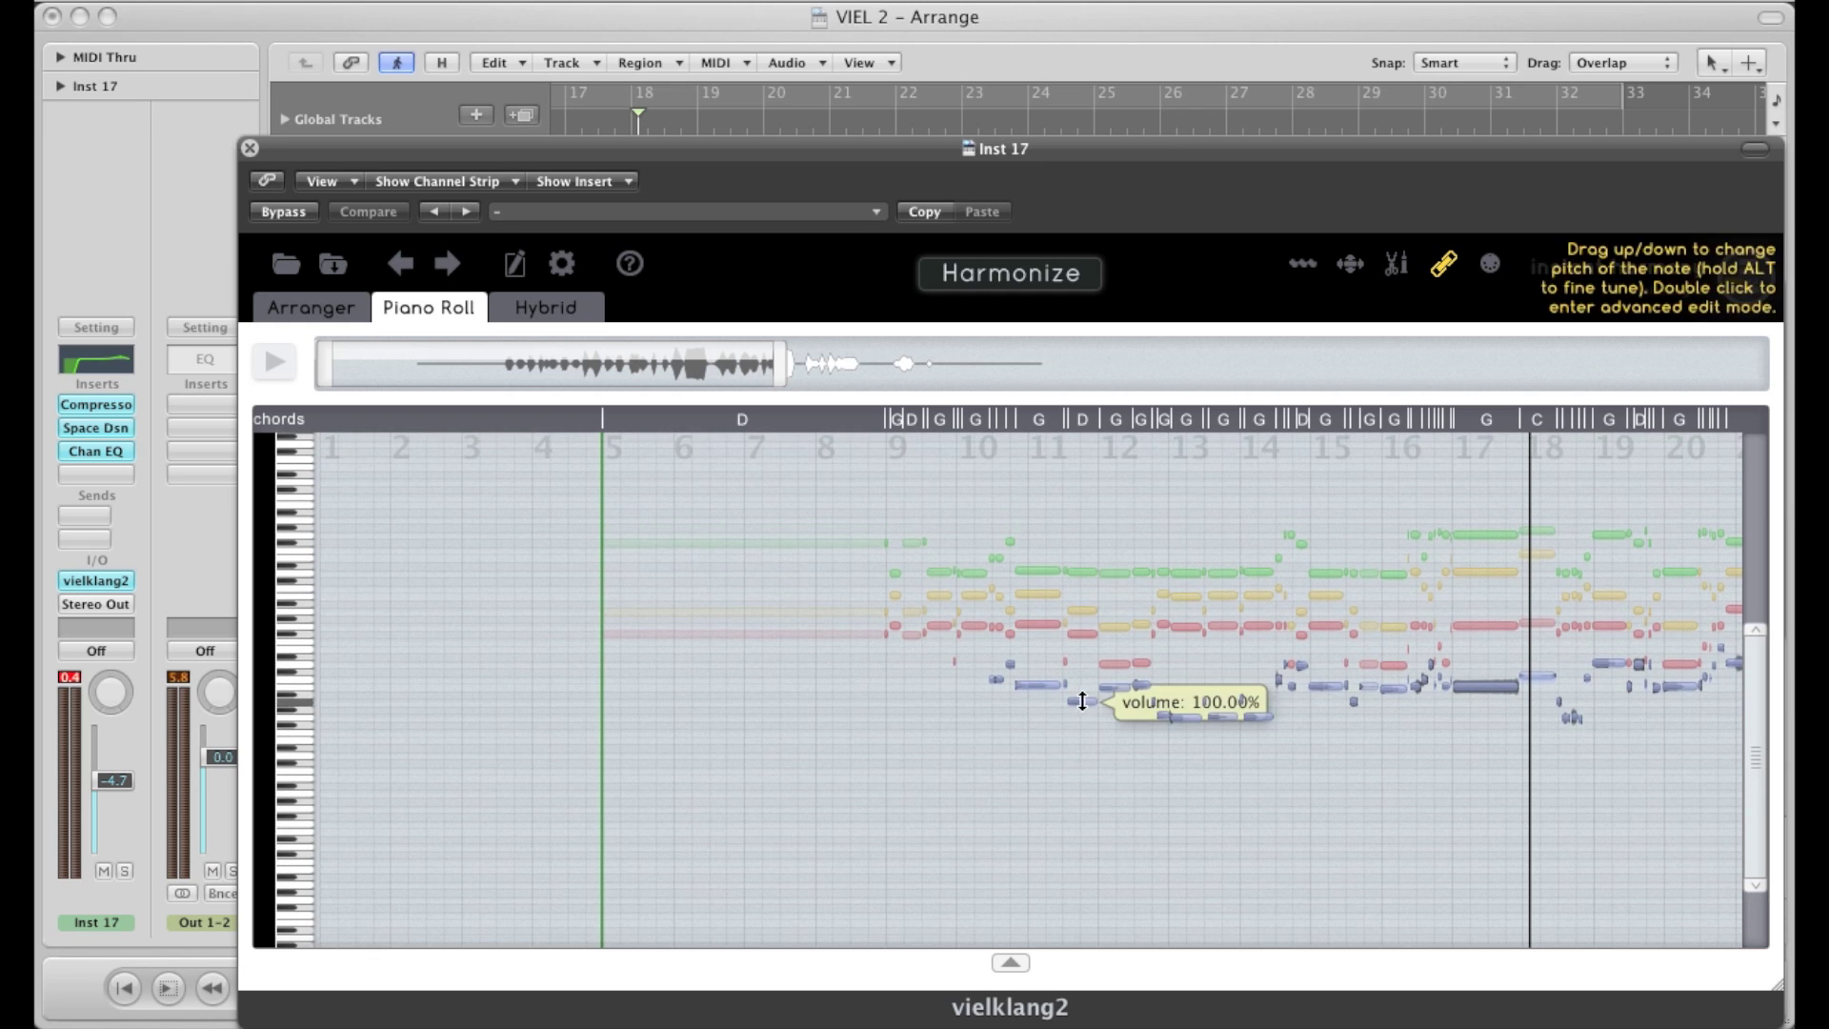
left_click(1011, 962)
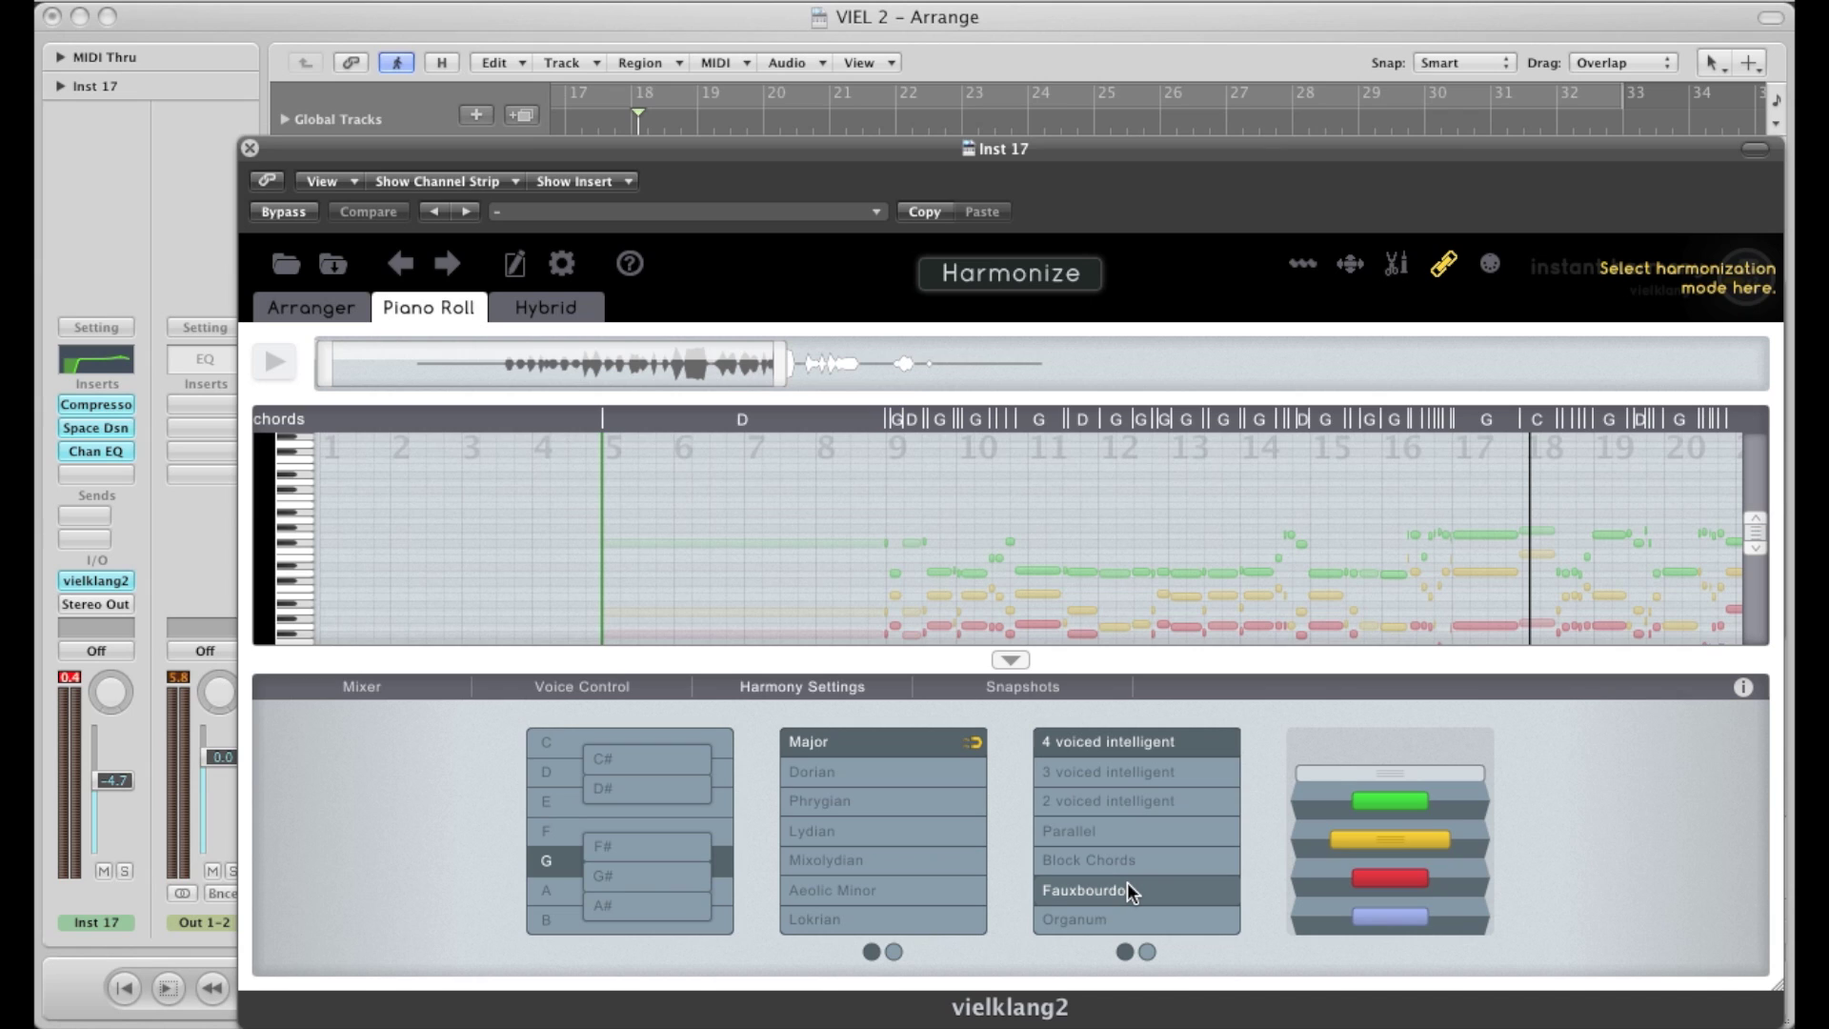
left_click(1145, 942)
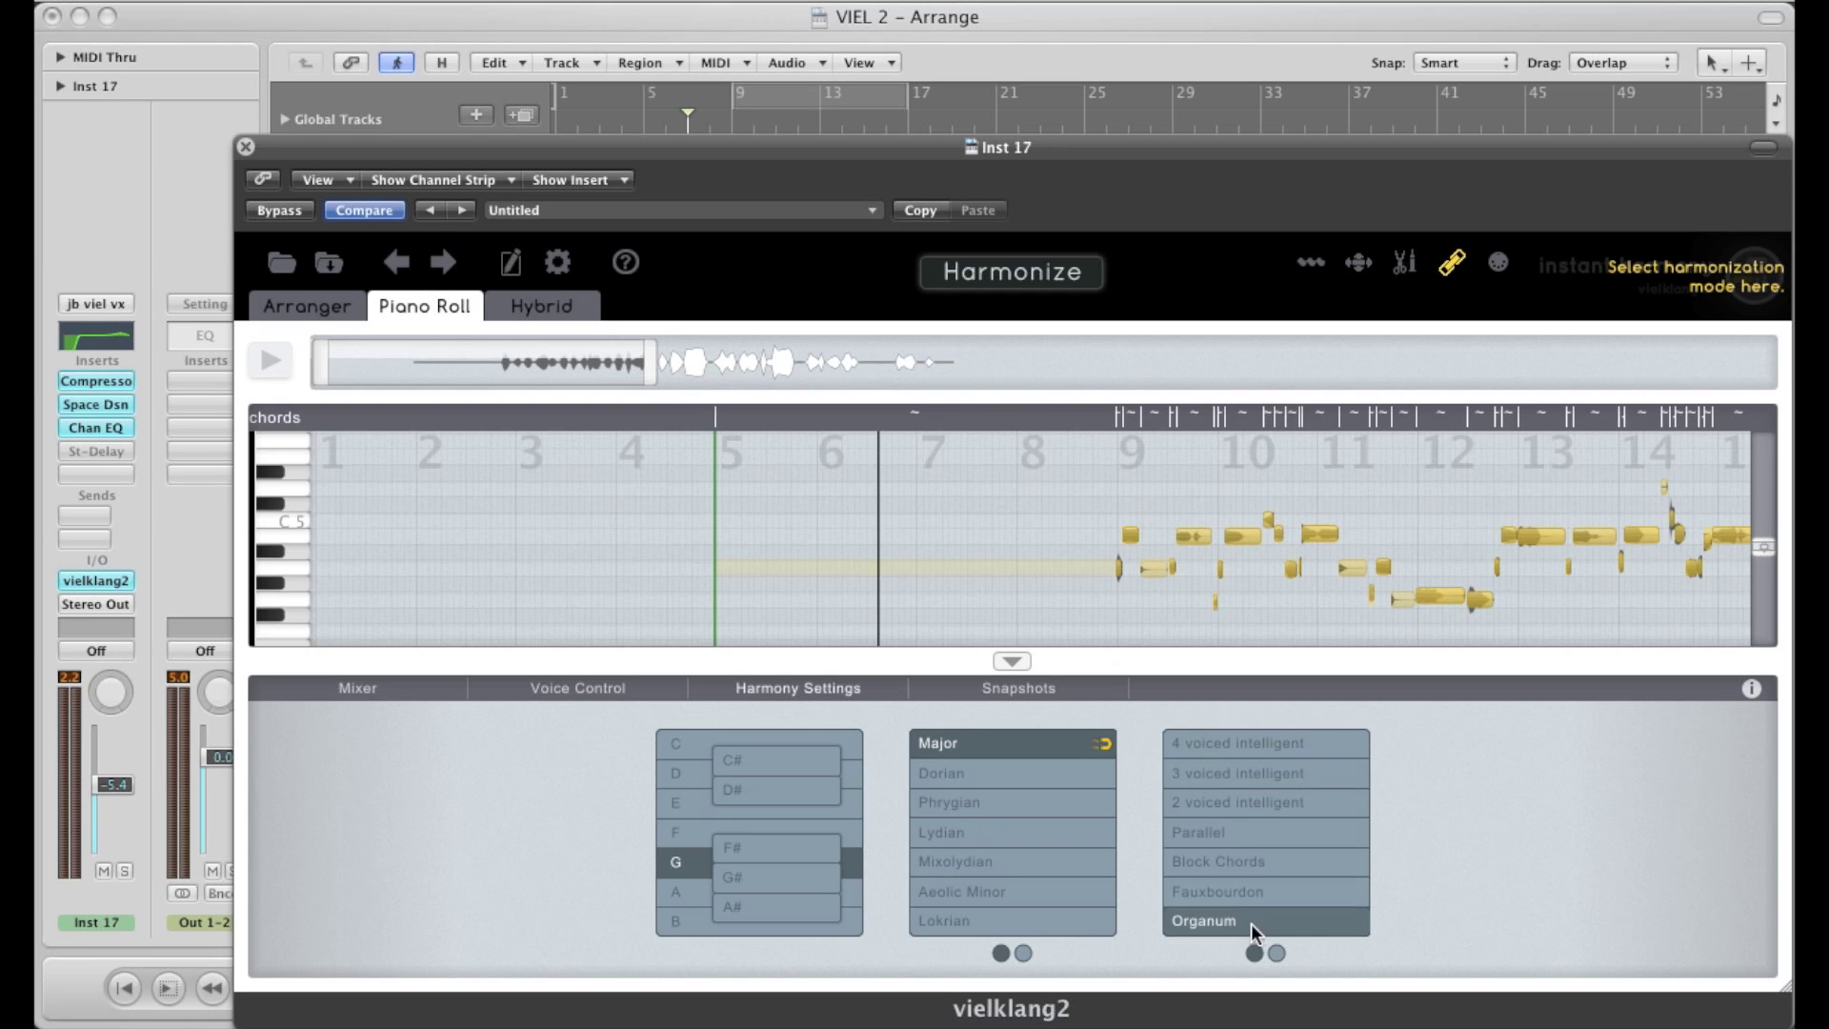
Choose MIDI input as the harmonization mode from the mode list's second page.
left_click(1270, 949)
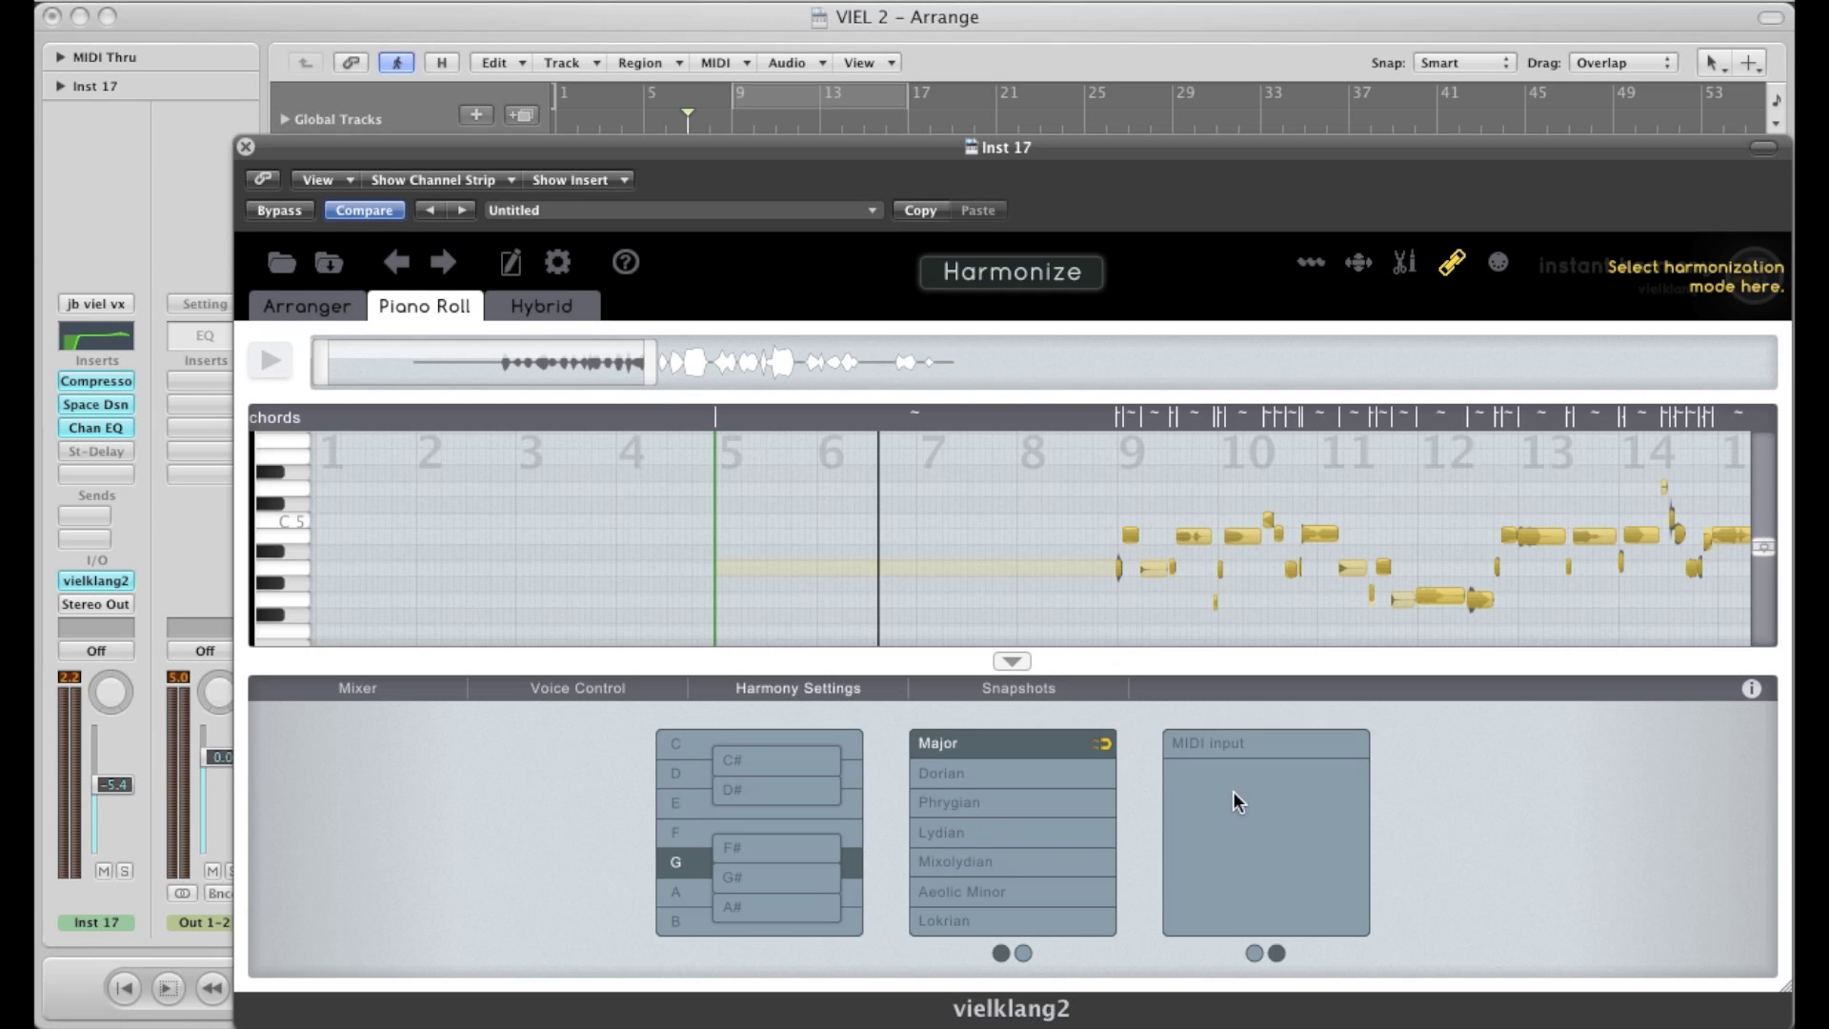
left_click(1240, 744)
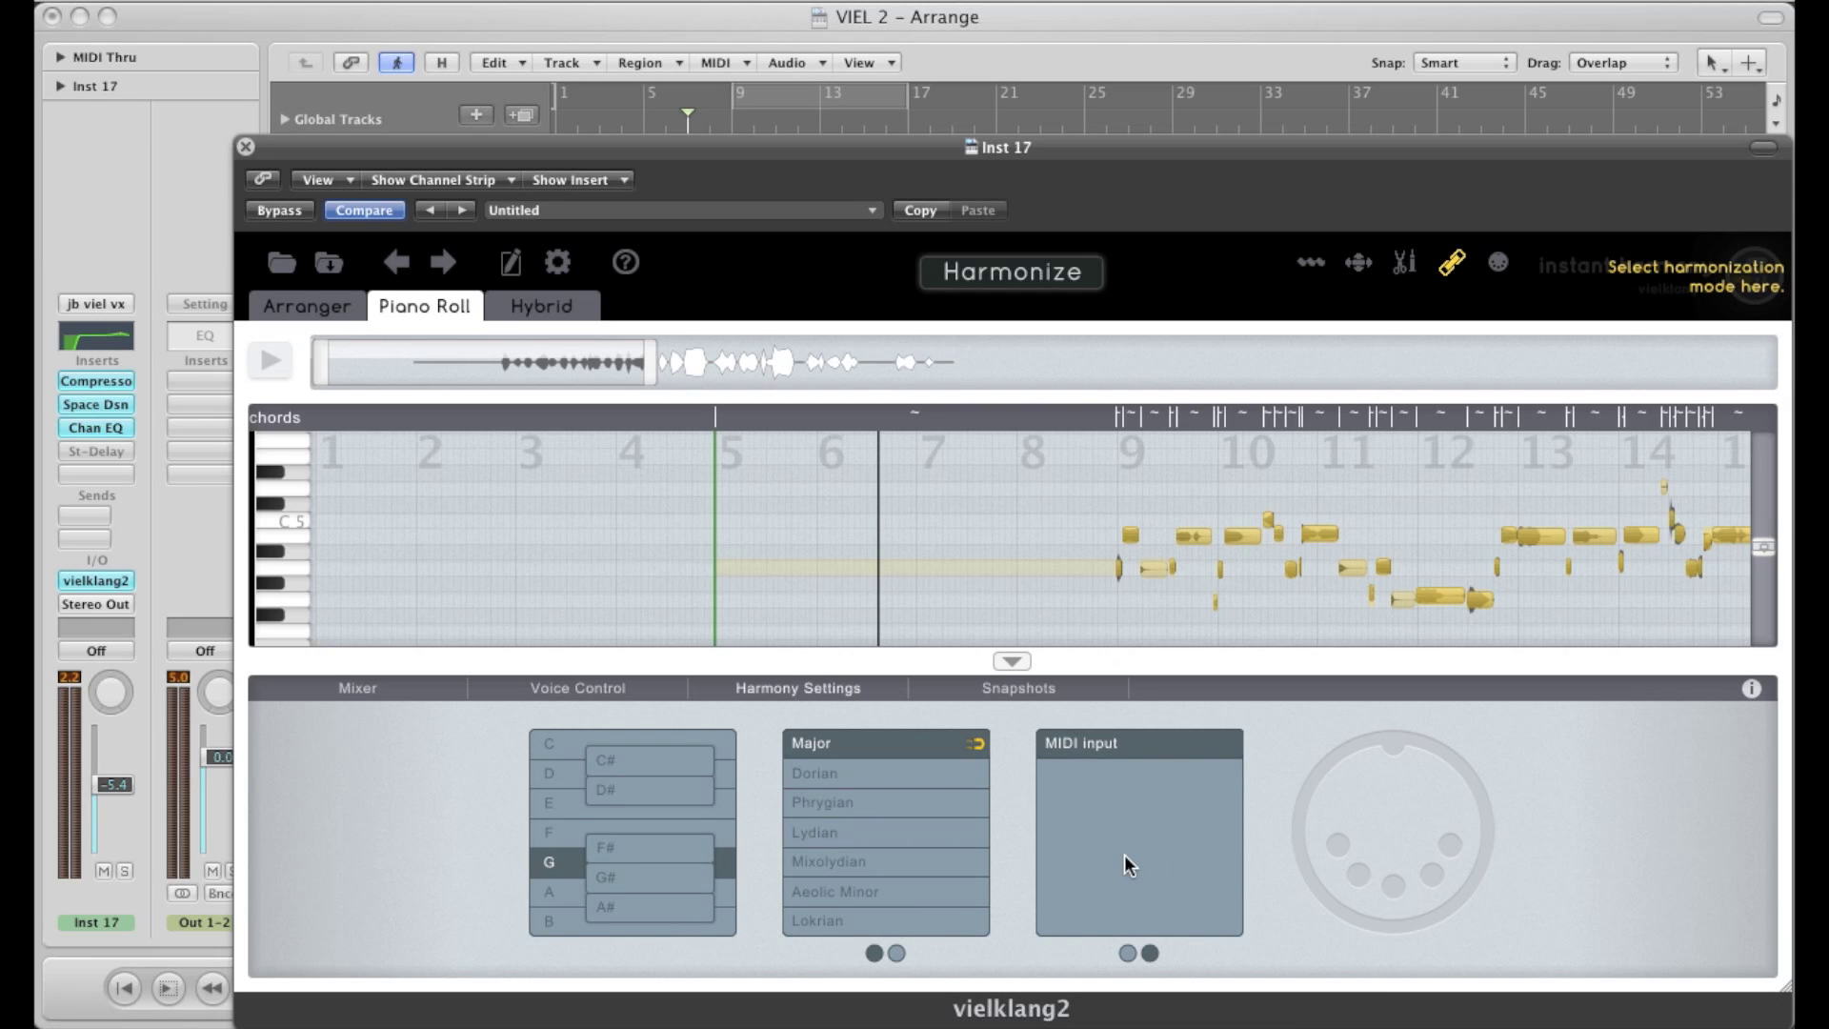
Jump to the playback position and play the vocal so MIDI-input harmony voices appear.
key("slash")
key("Return")
key("space")
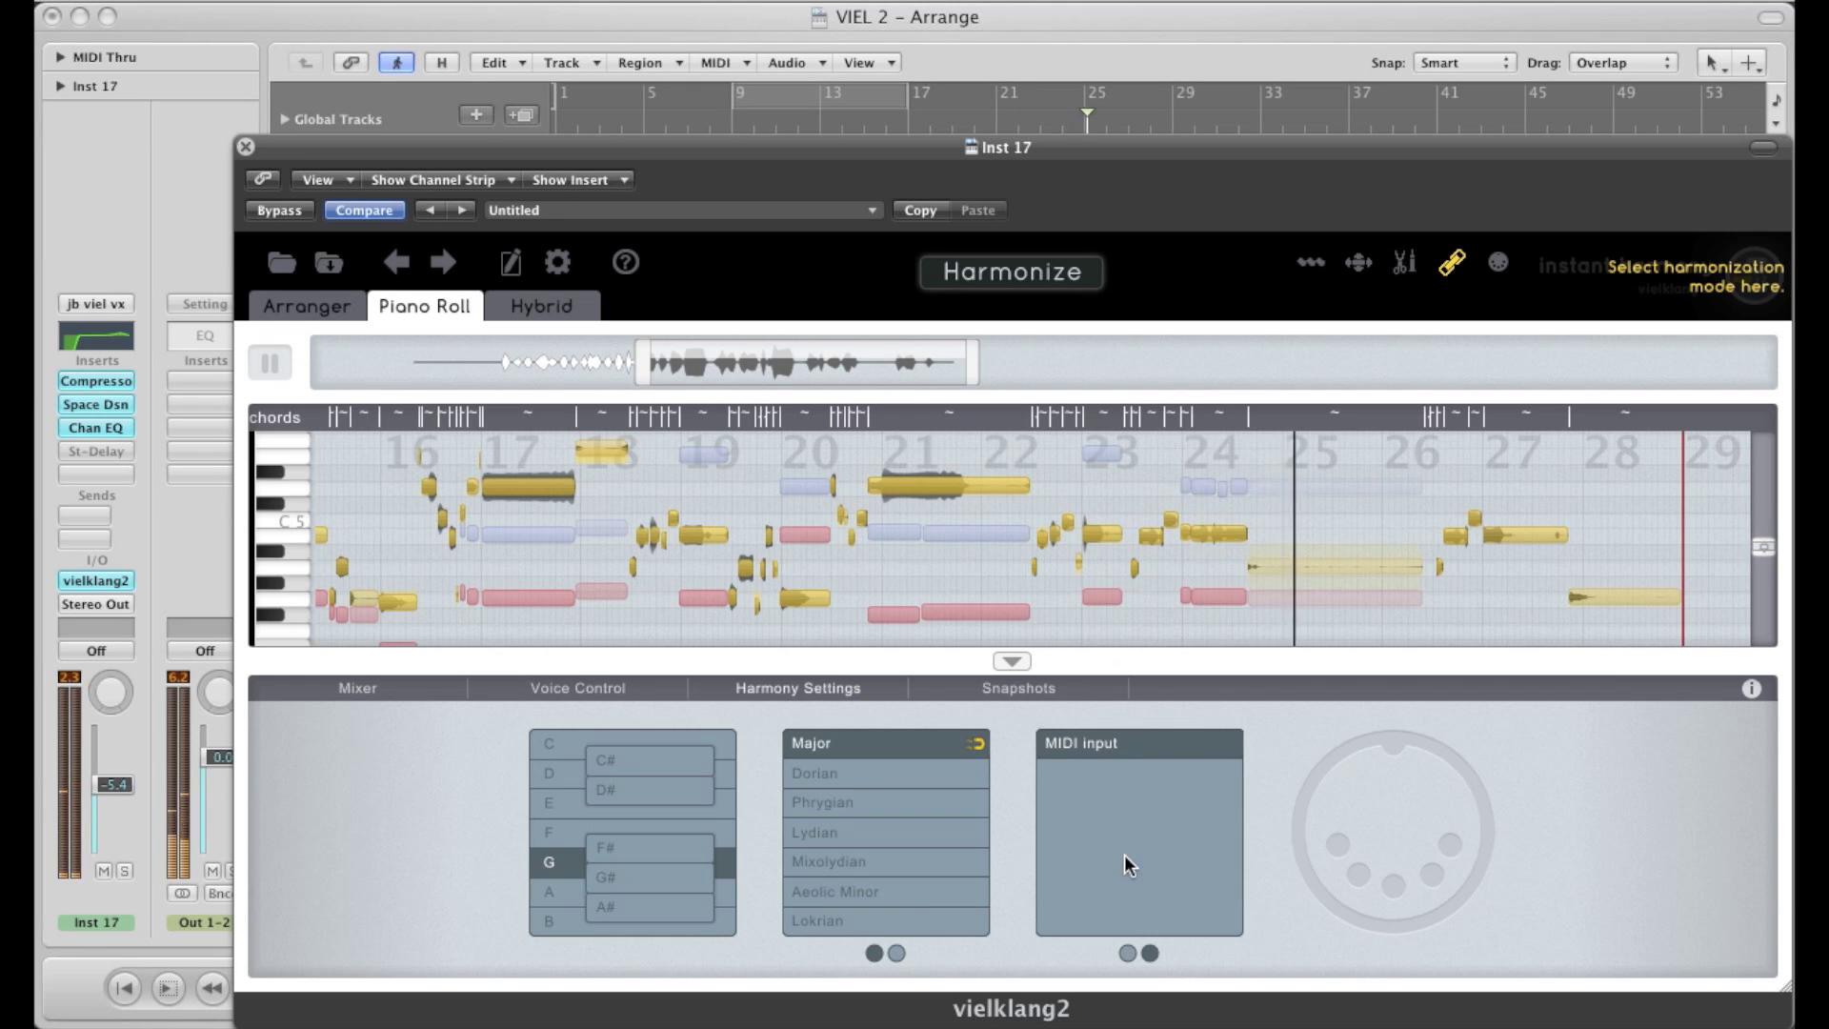
Stop and restart playback from bar 7 via Go To Position.
key("space")
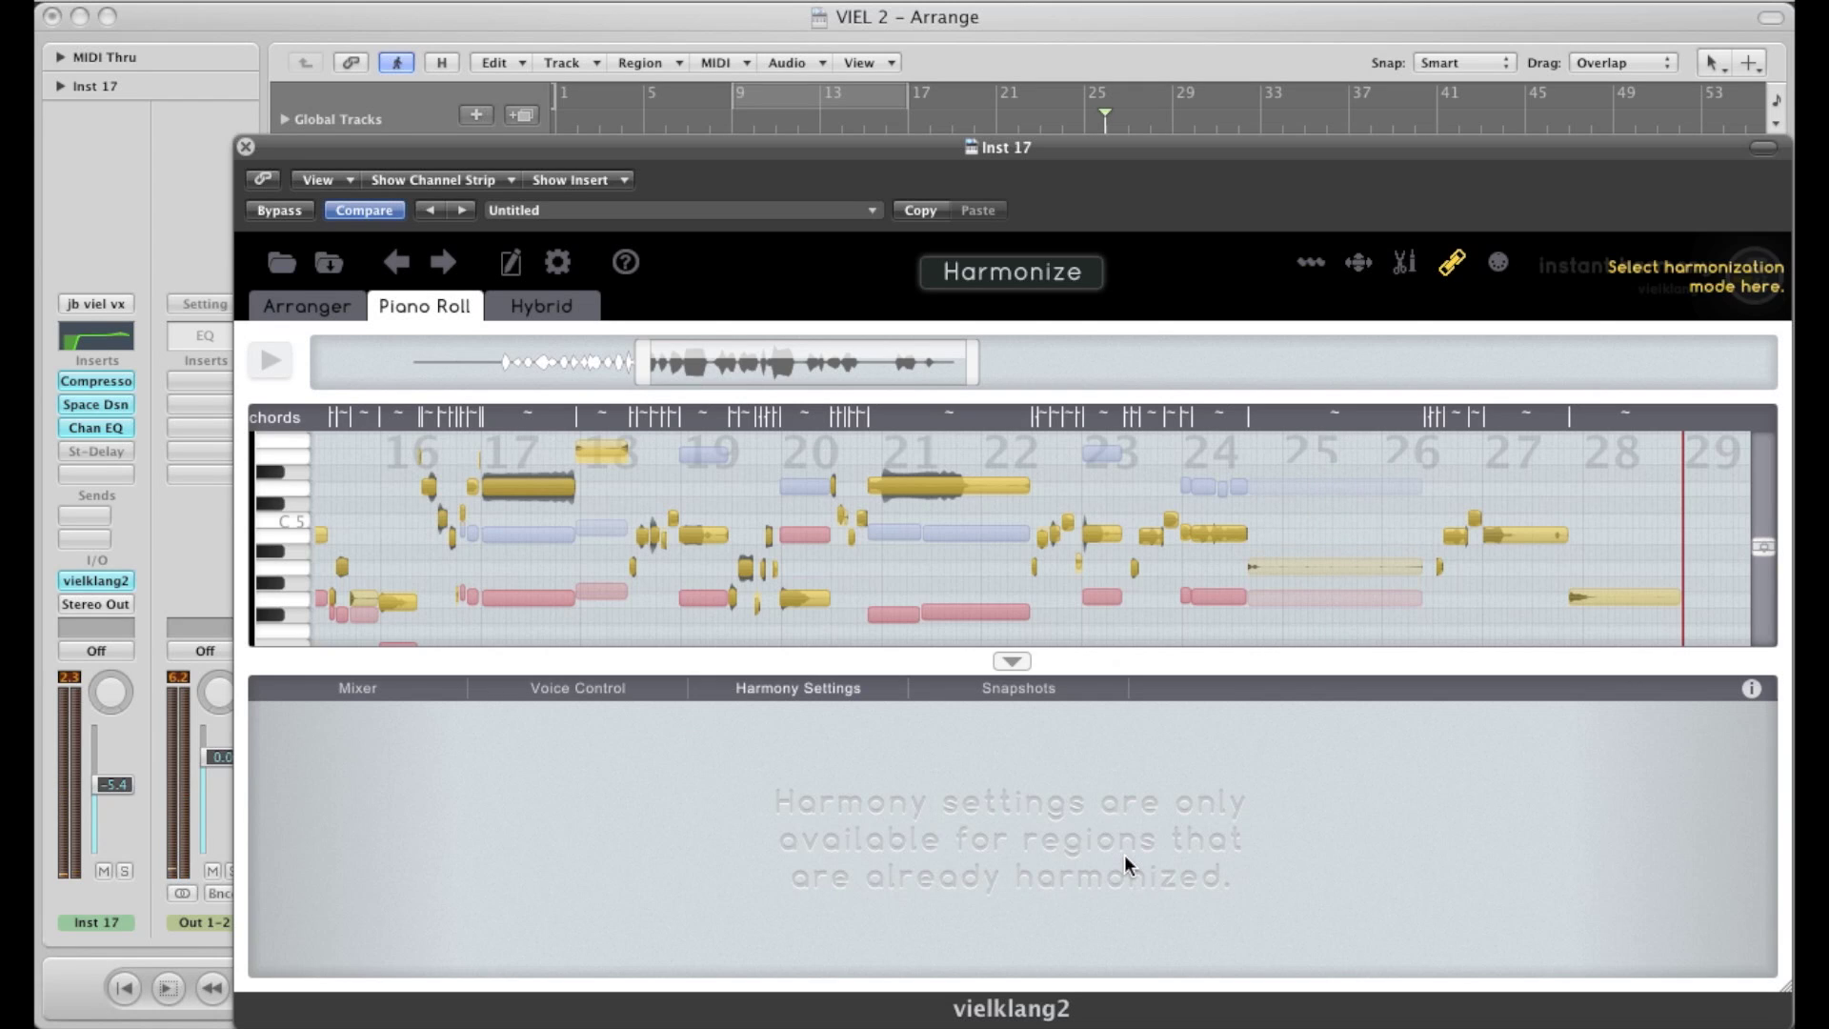
key("slash")
type("7")
key("Return")
key("space")
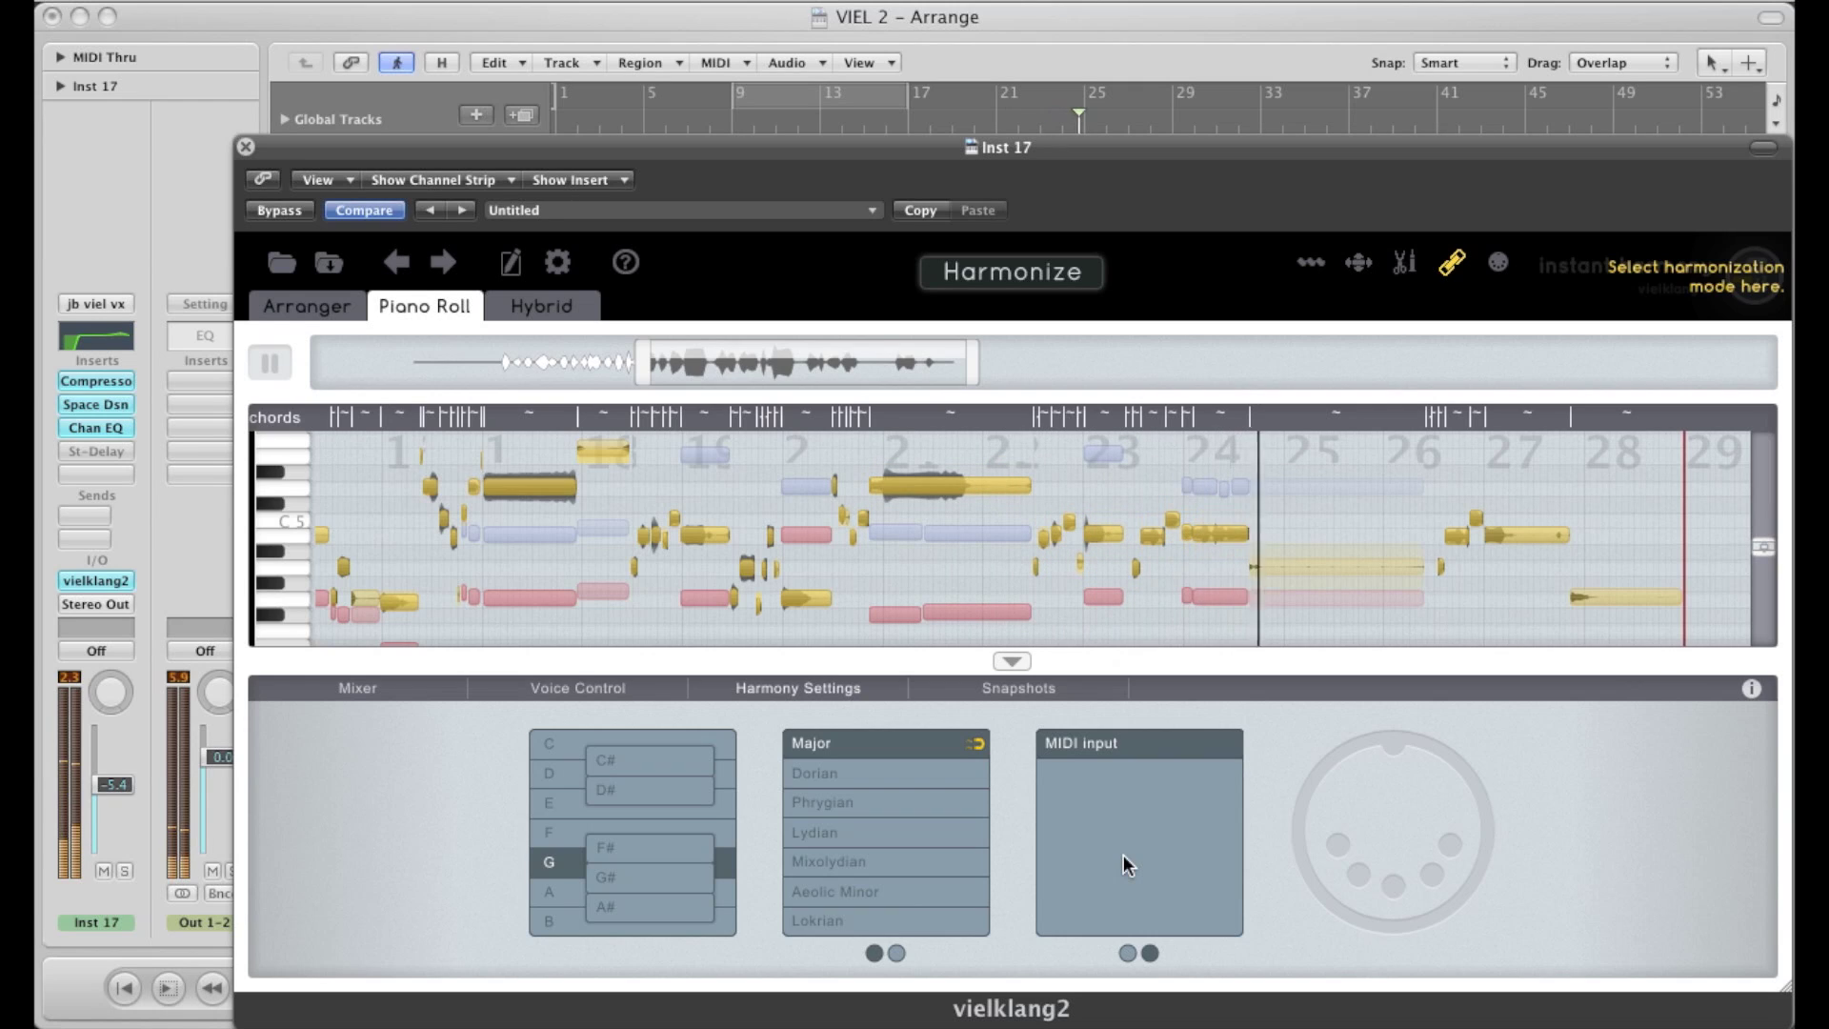
Stop playback and select a note of the red and of the blue harmony voice.
key("space")
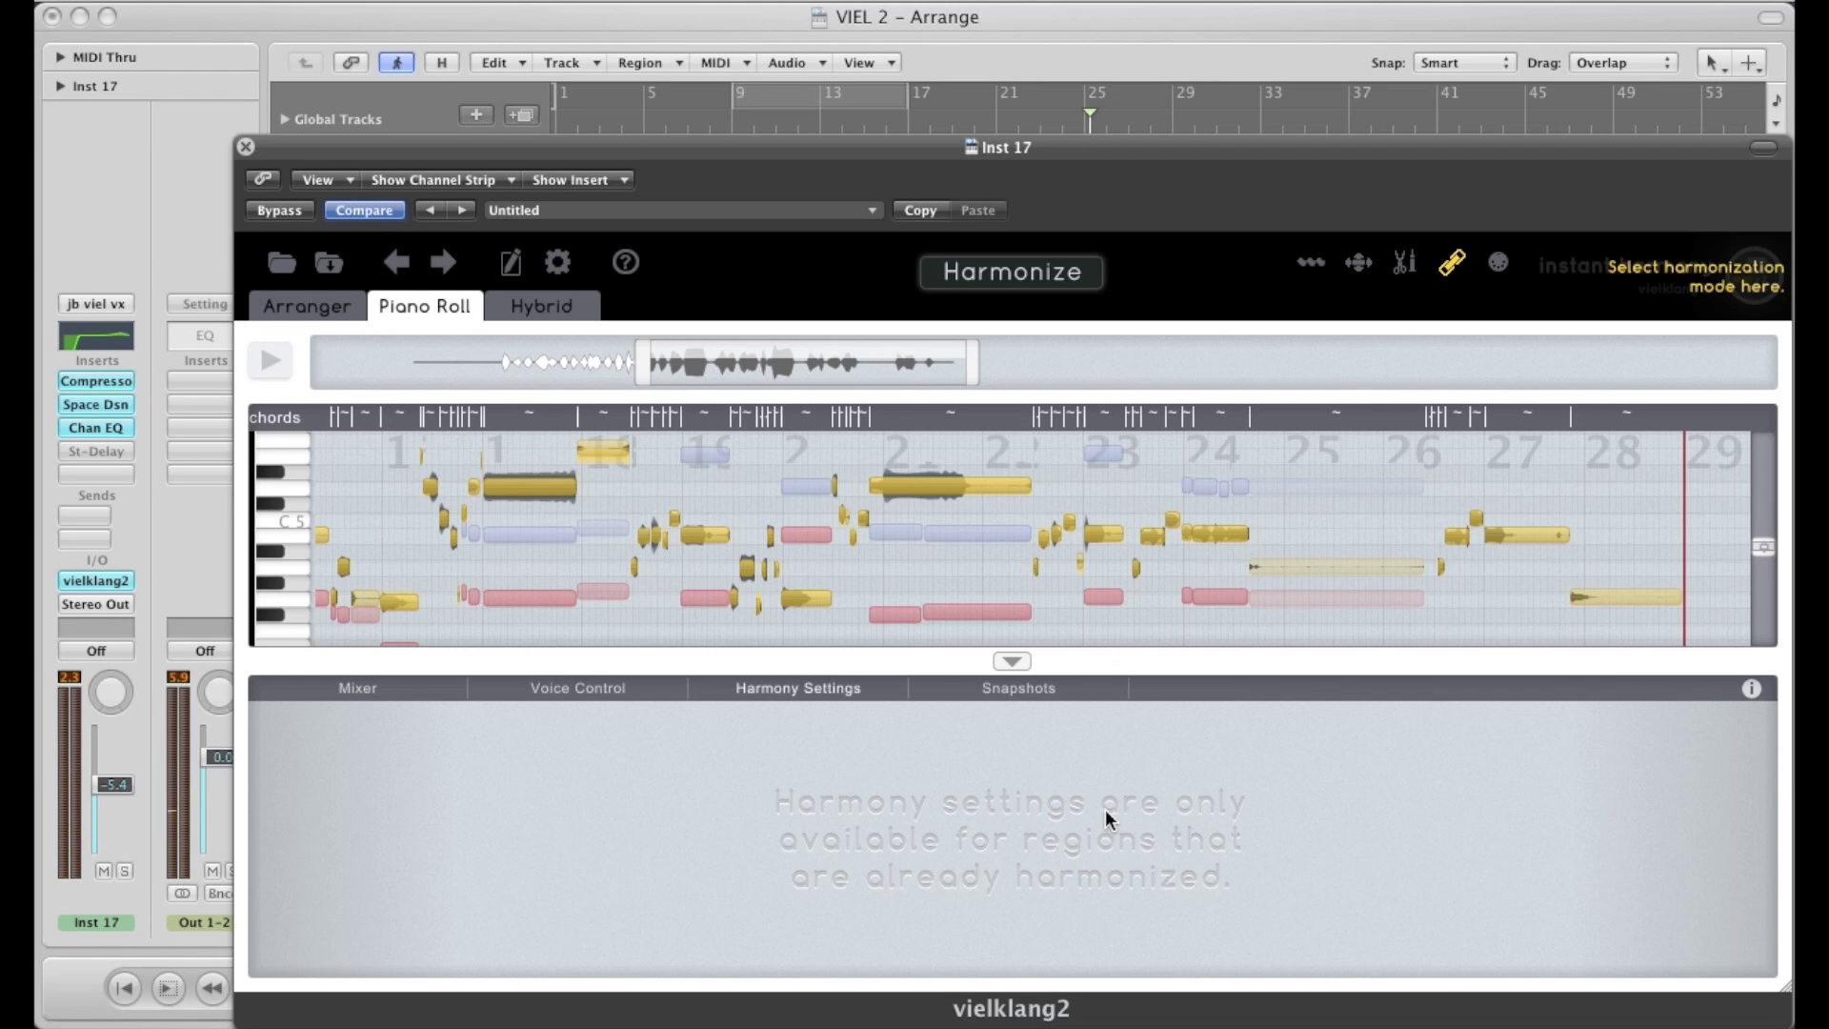
left_click(531, 598)
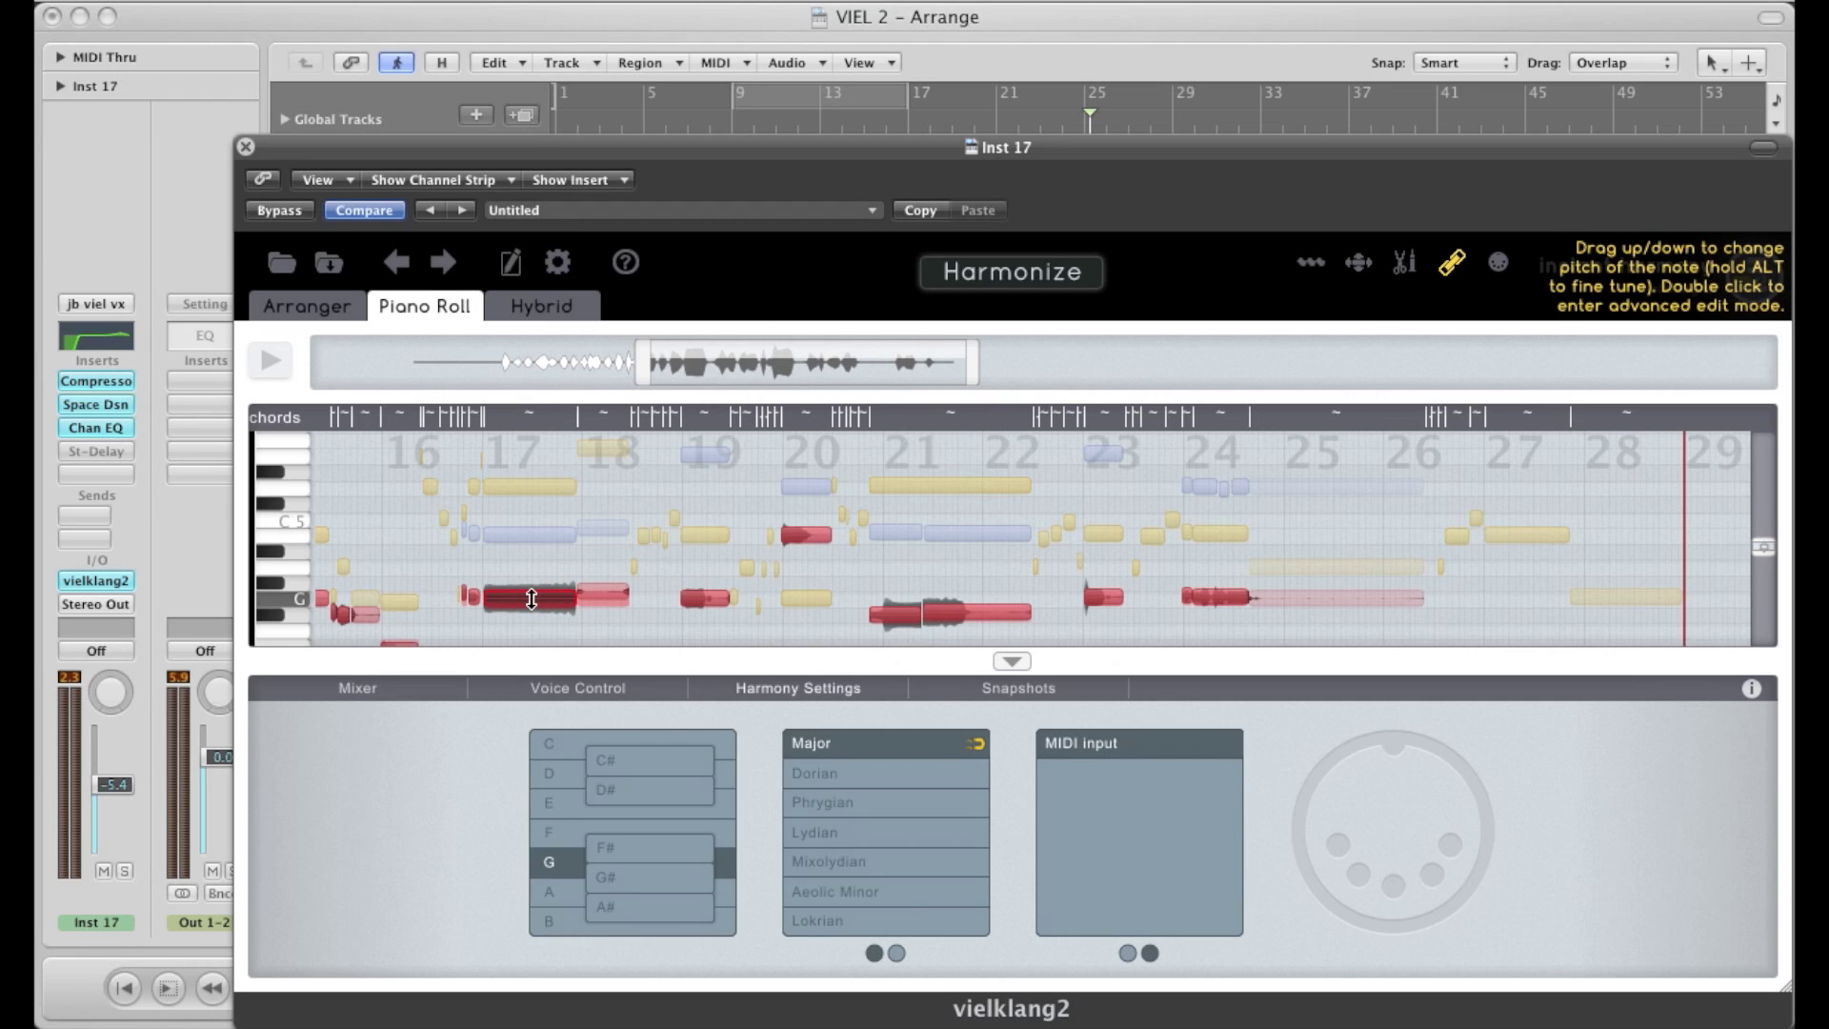
left_click(522, 535)
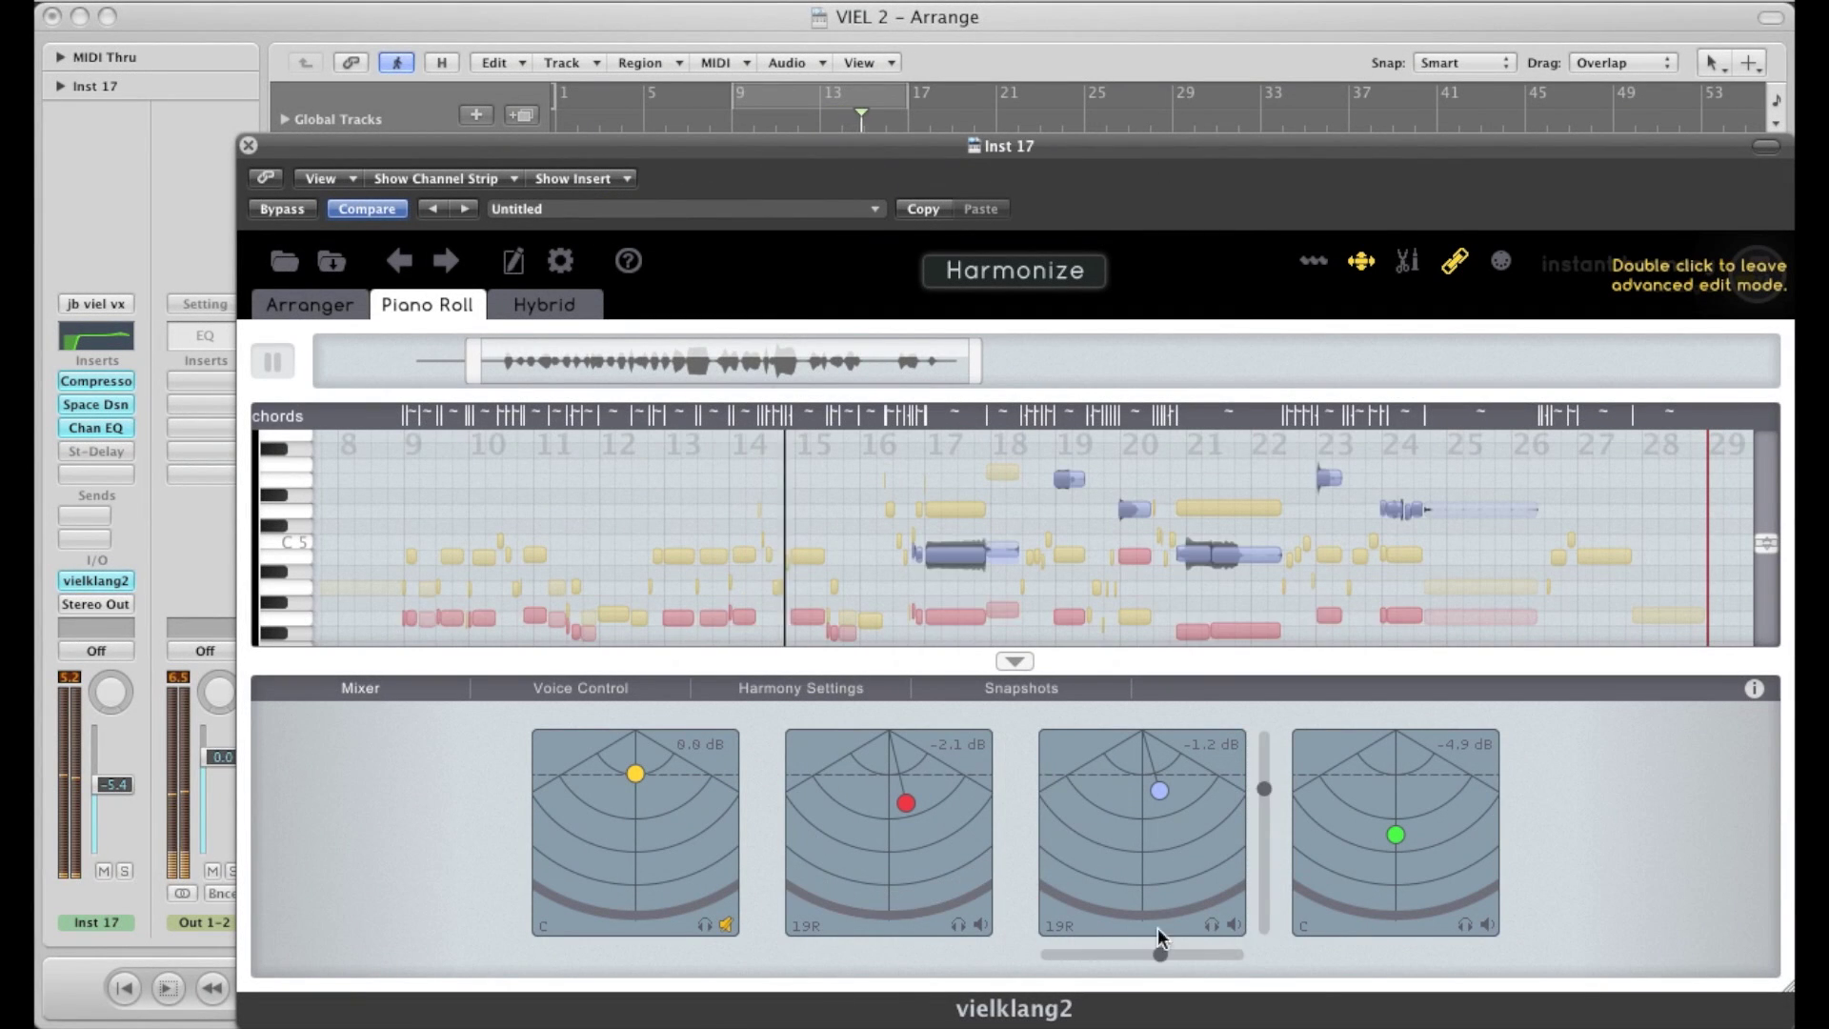
Stop playback, show the region's harmony settings (G Major, MIDI input) and play again.
mouse_move(811, 857)
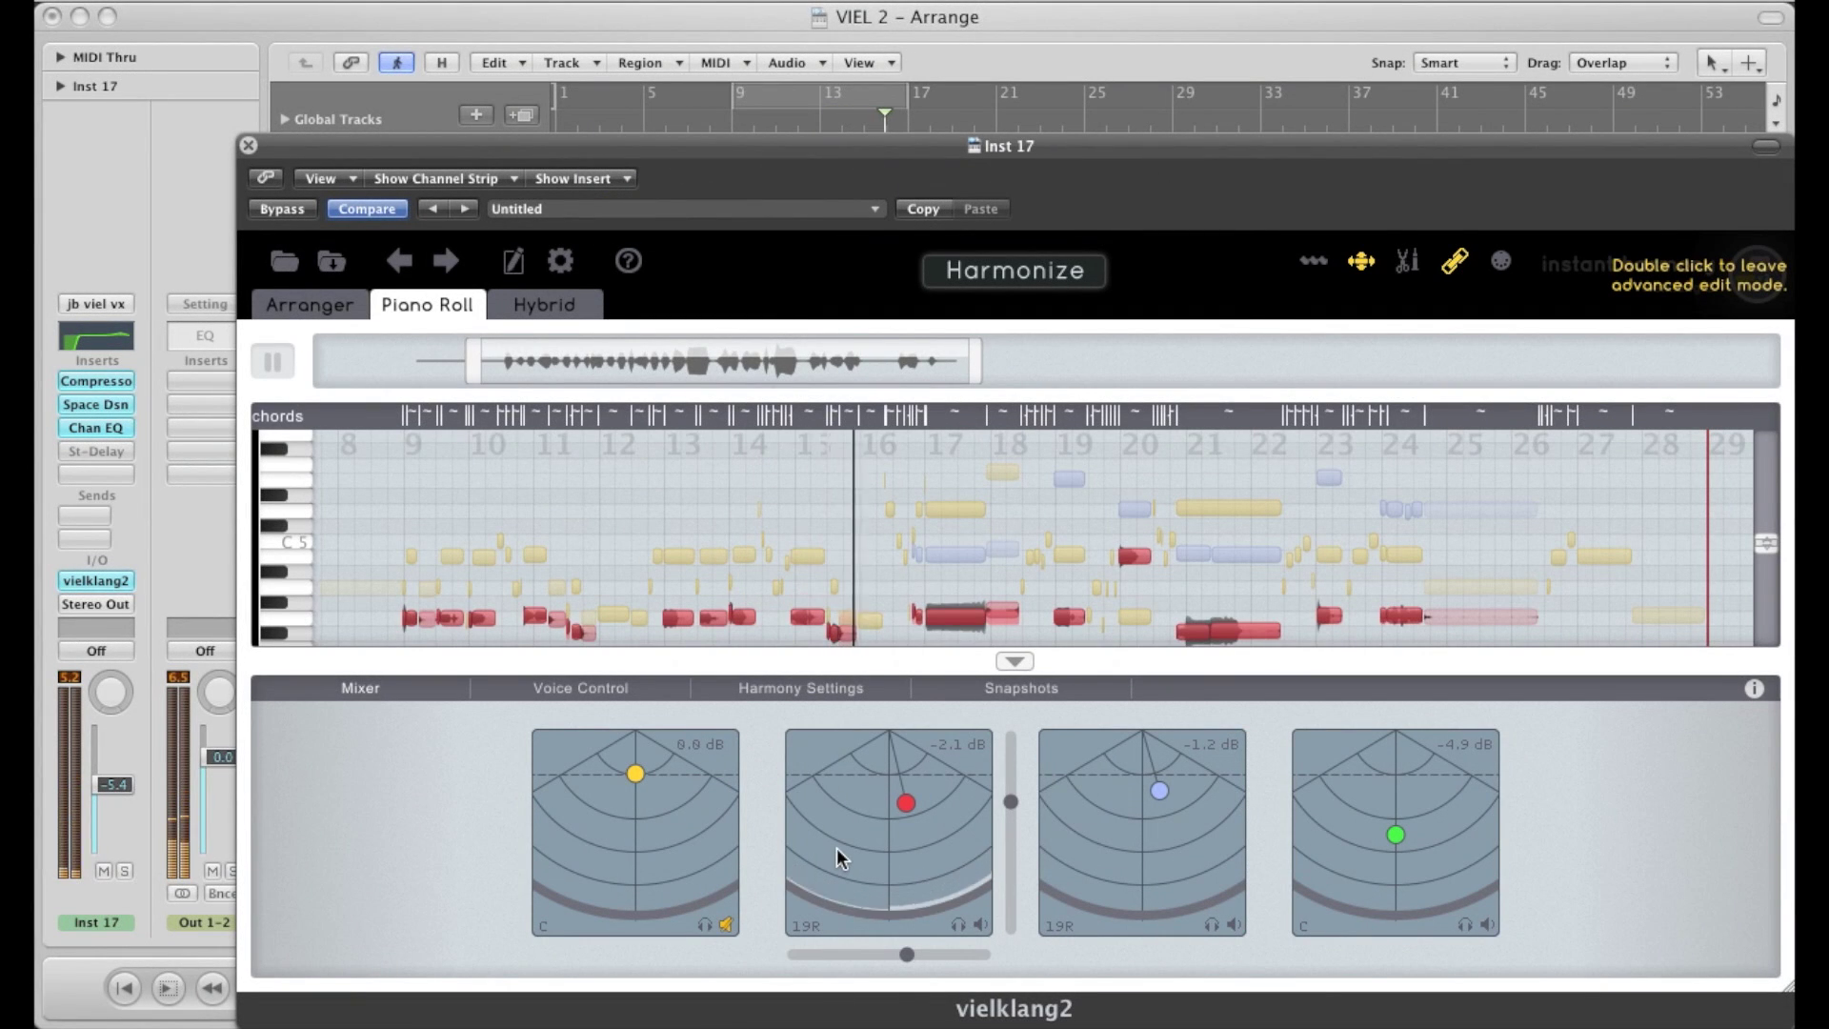
key("space")
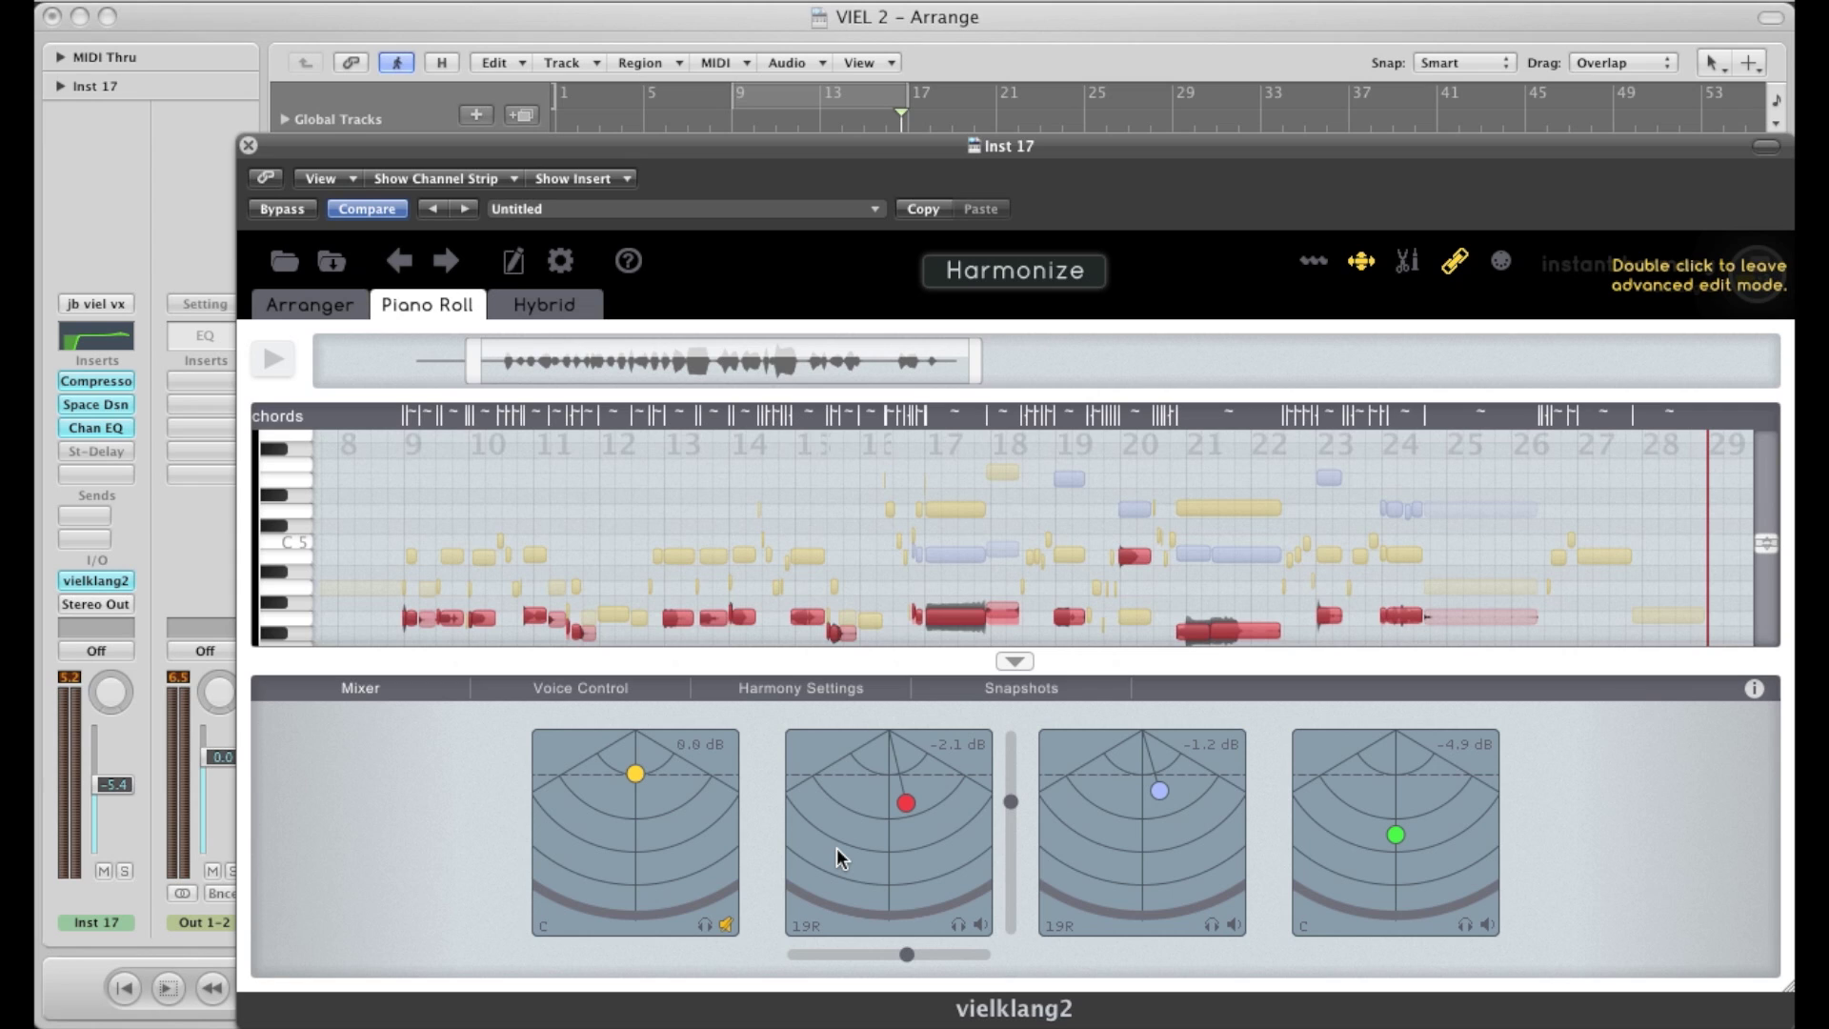
left_click(806, 686)
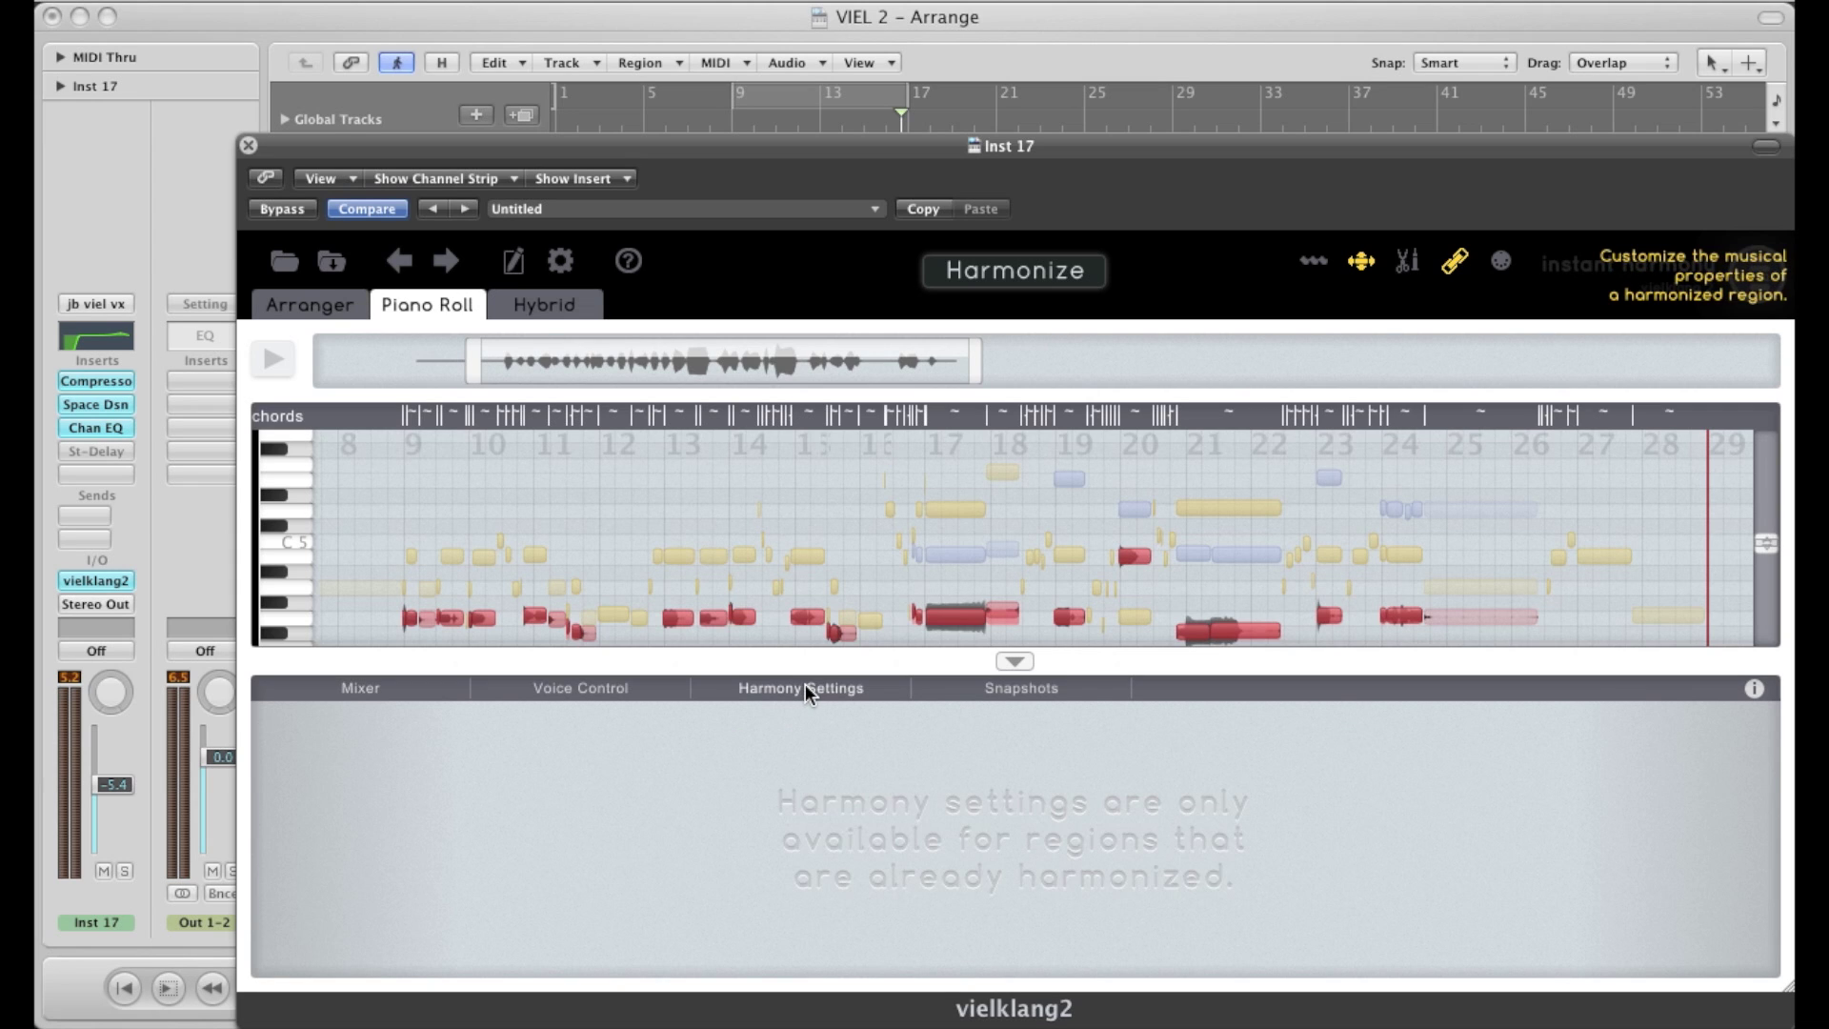
key("space")
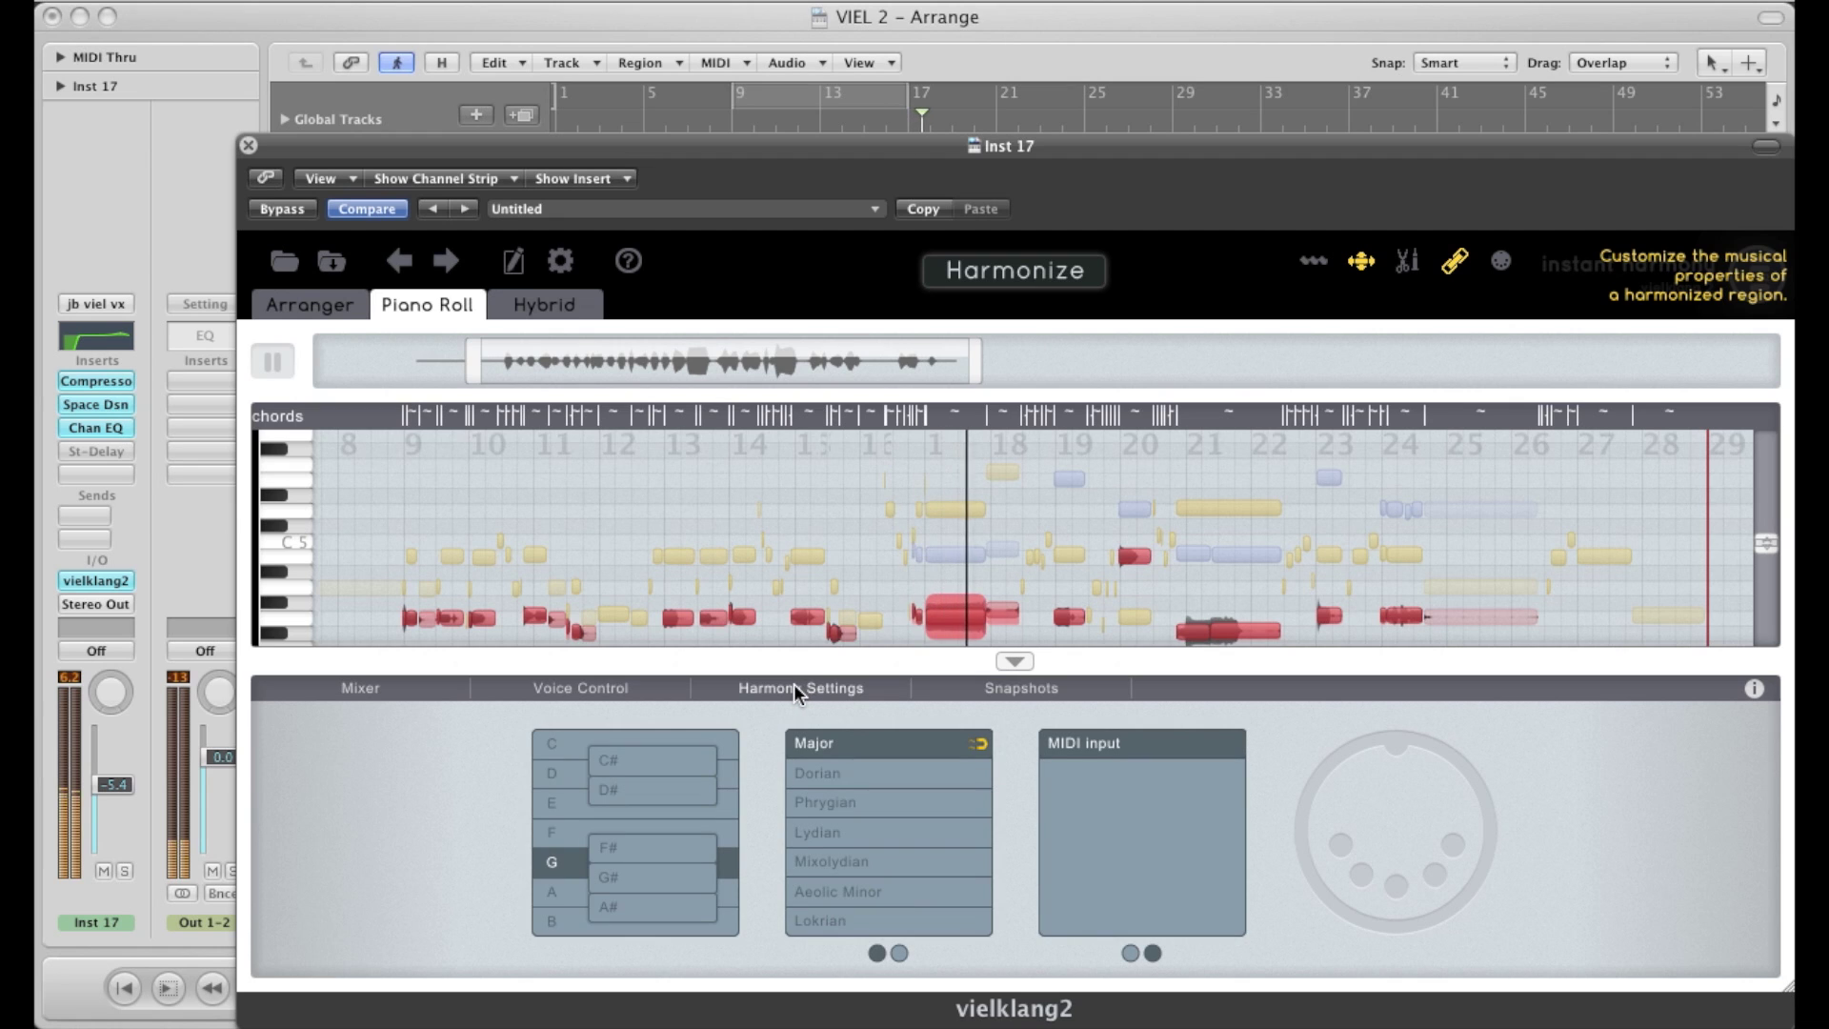
Show the Voice Control page and restart playback from bar 9.
left_click(615, 689)
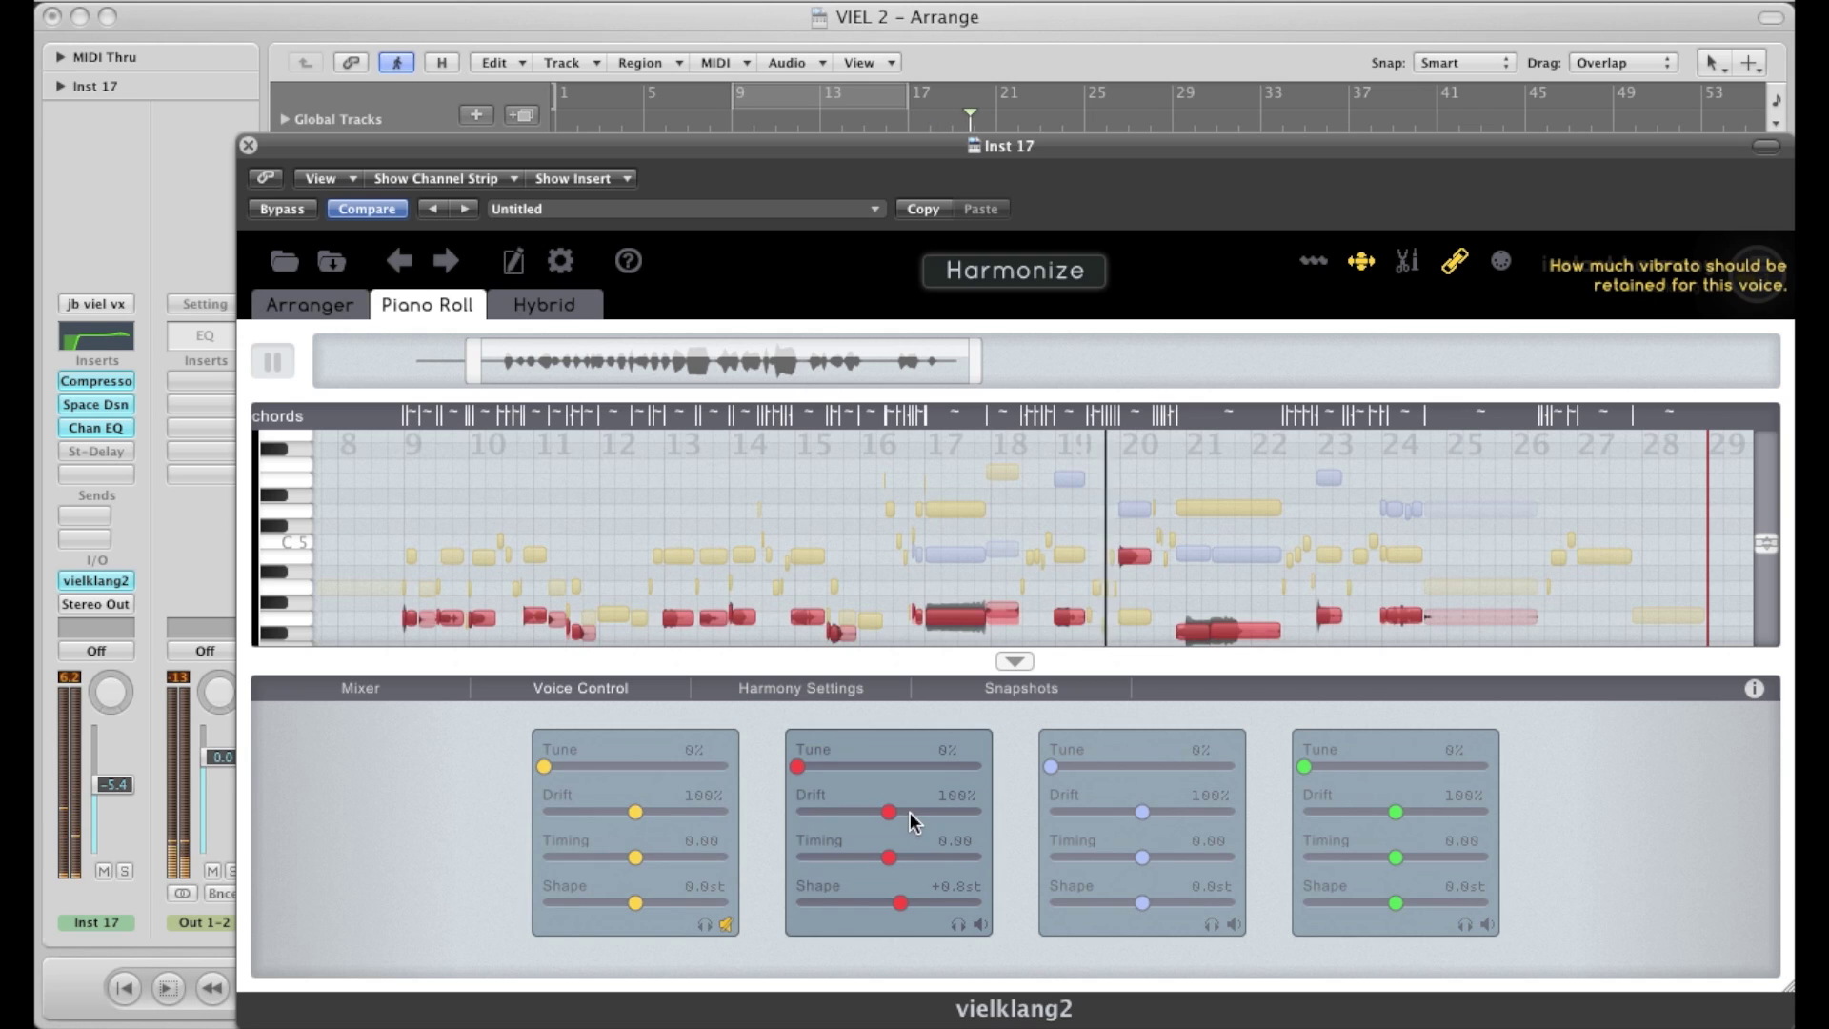
key("space")
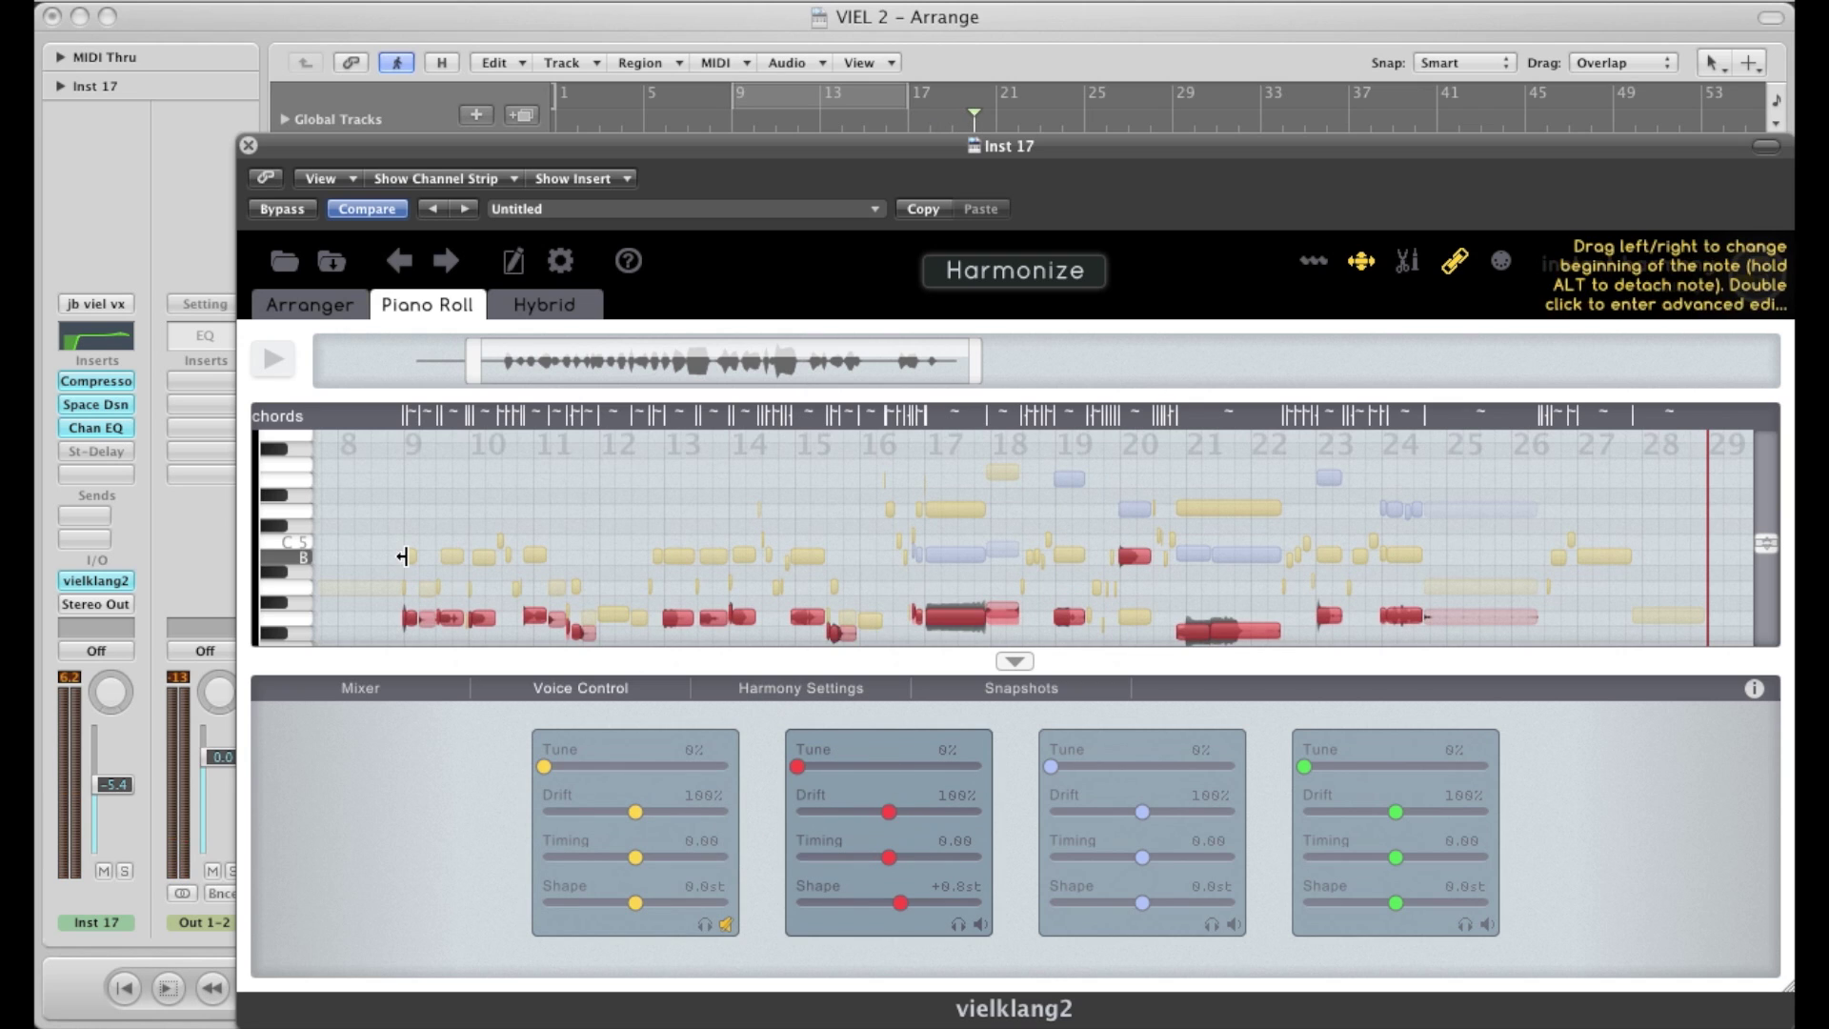
key("slash")
key("Return")
key("space")
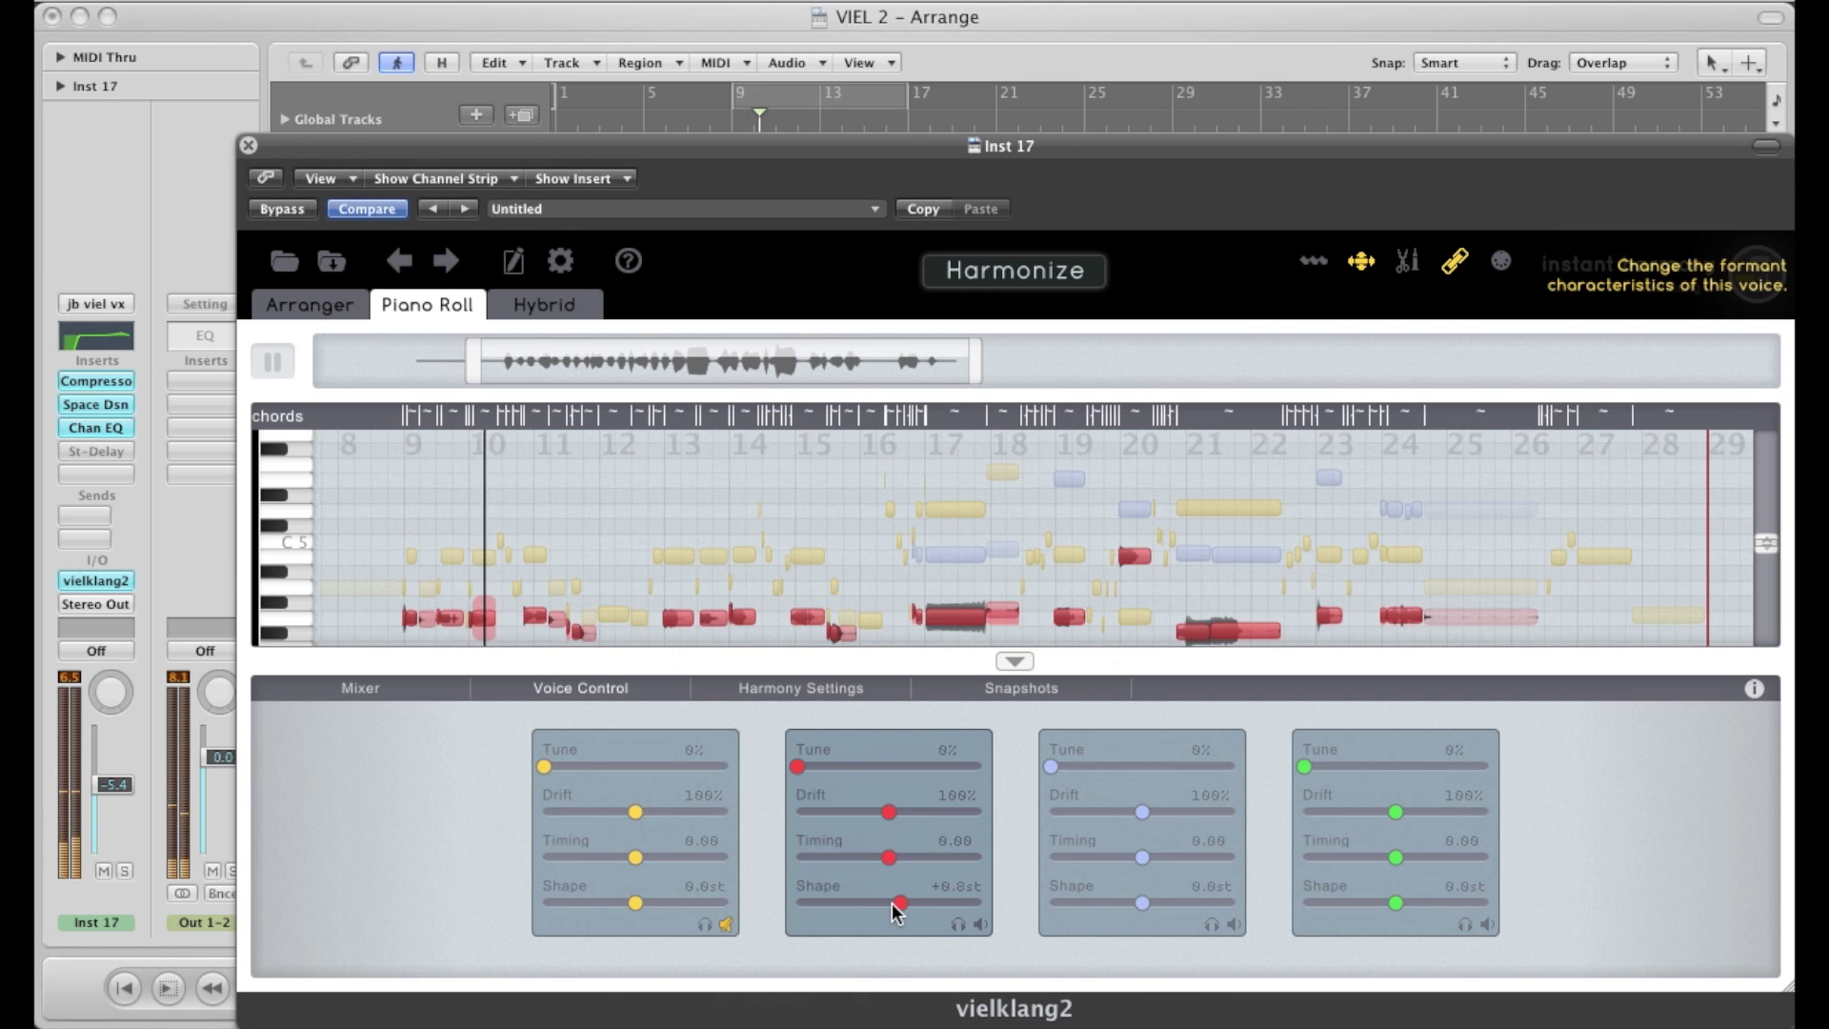
Set the red voice 2's formant Shape to -1.5 st and replay to check it.
left_click_drag(896, 907, 839, 910)
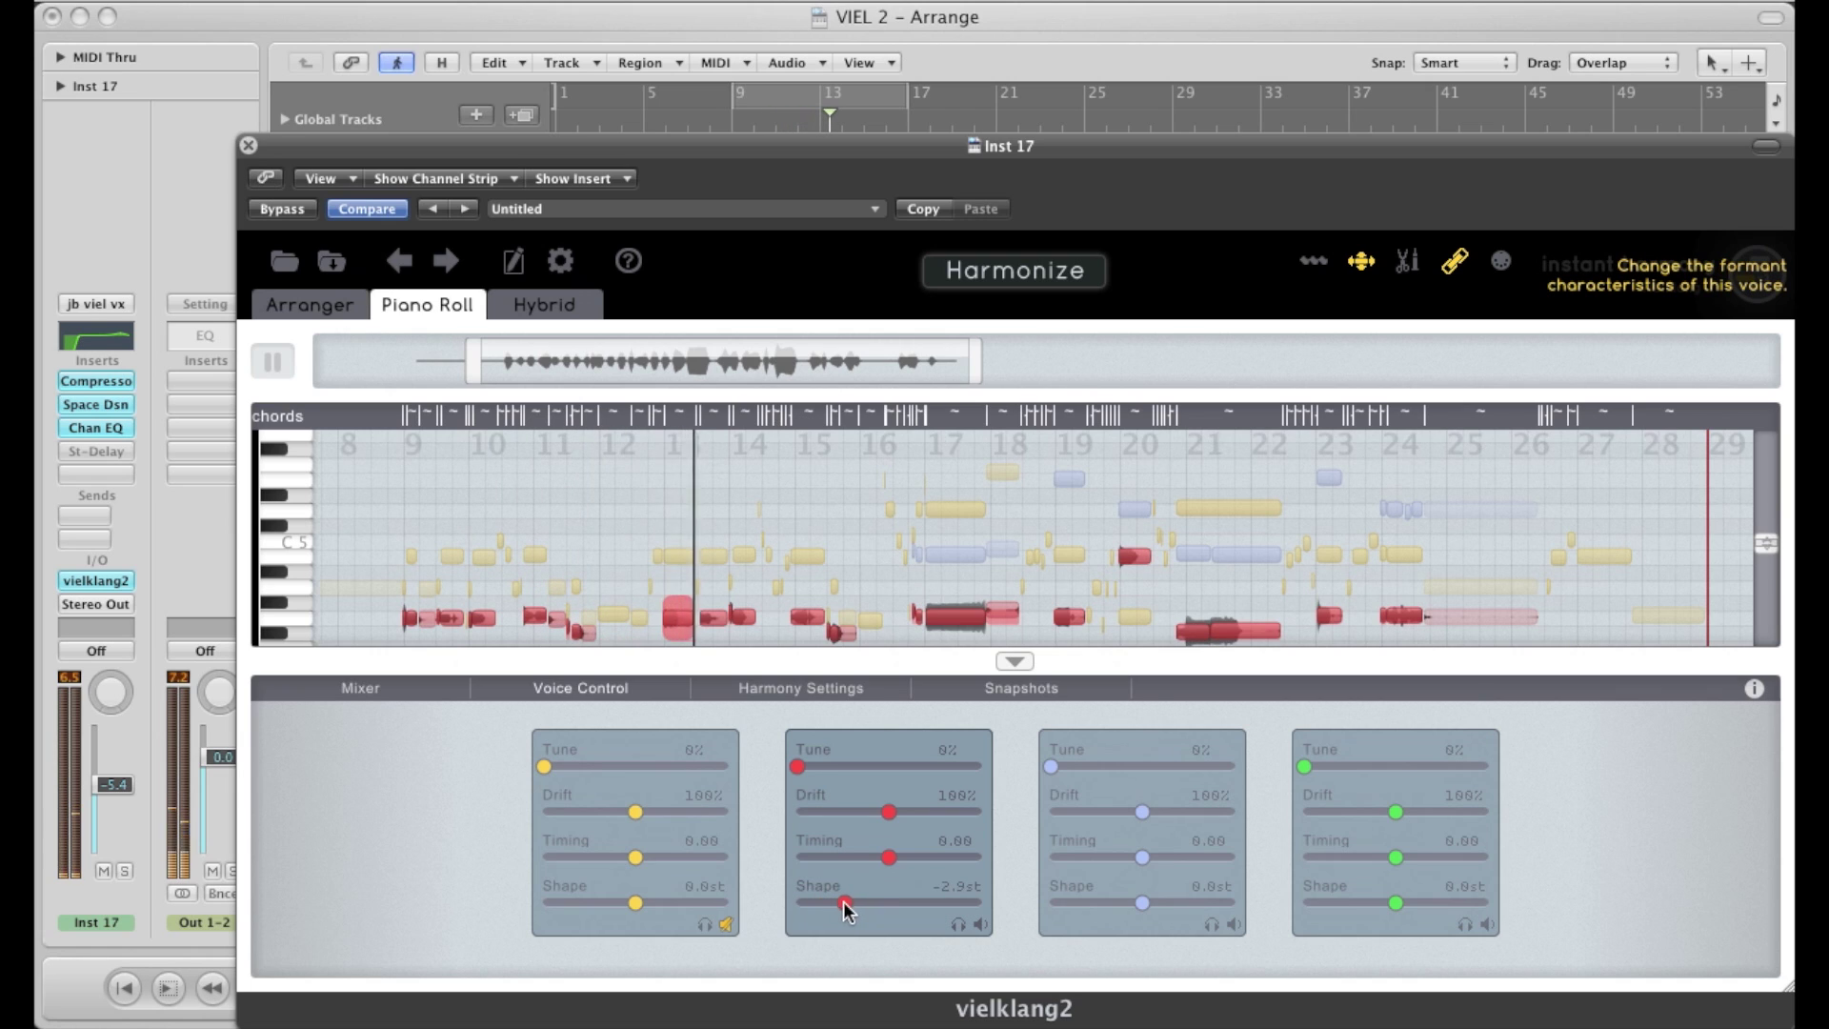
mouse_move(843, 901)
left_mouse_down()
mouse_move(903, 905)
mouse_move(794, 905)
mouse_move(866, 910)
left_mouse_up()
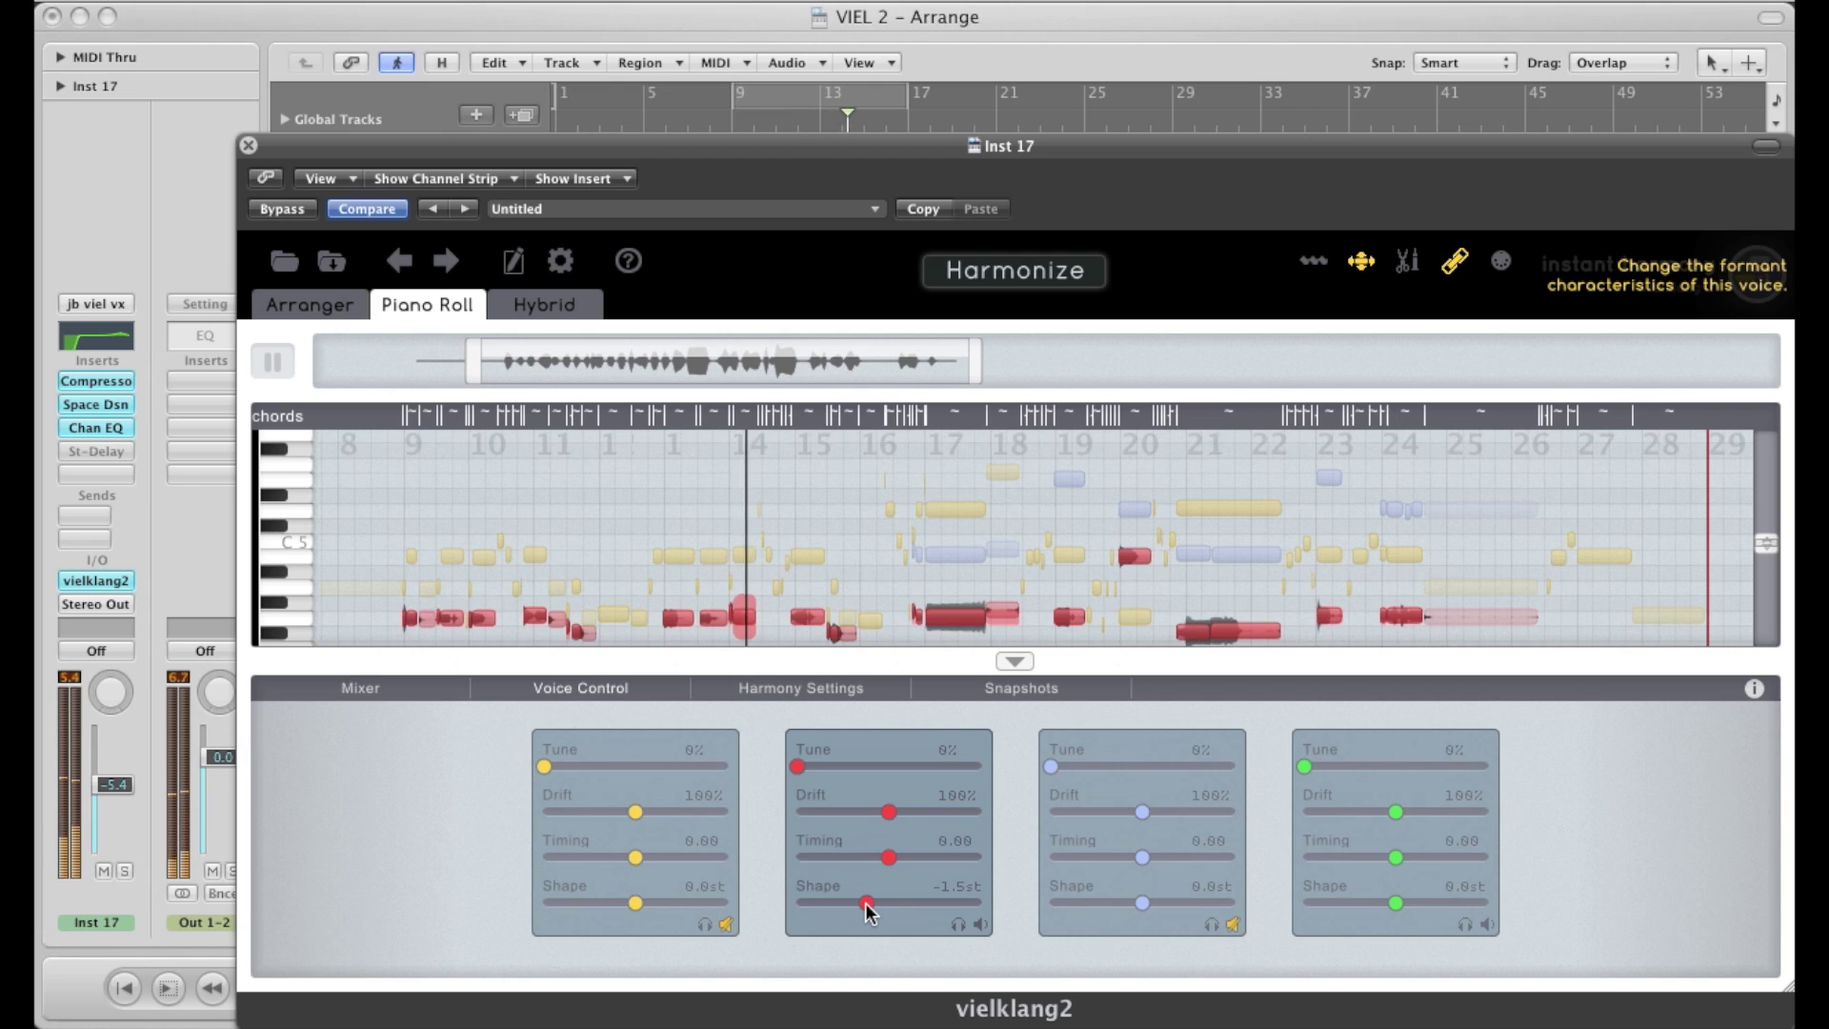
key("space")
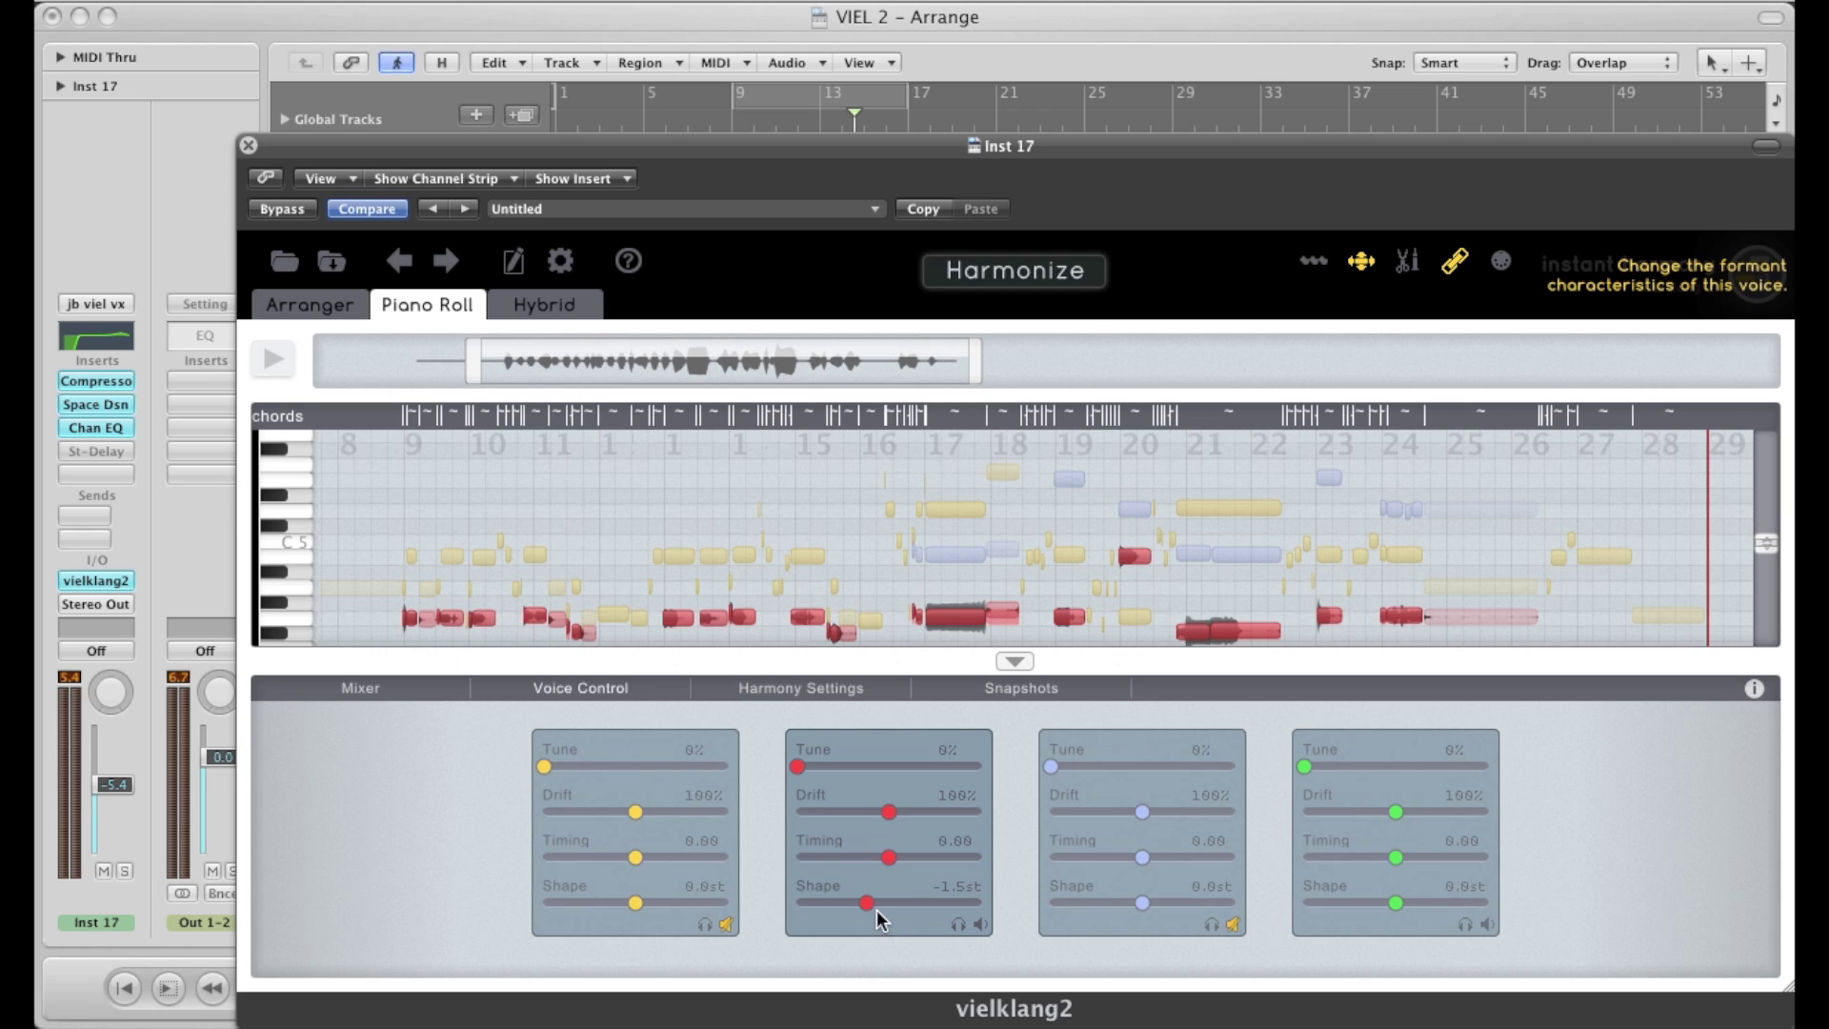
key("space")
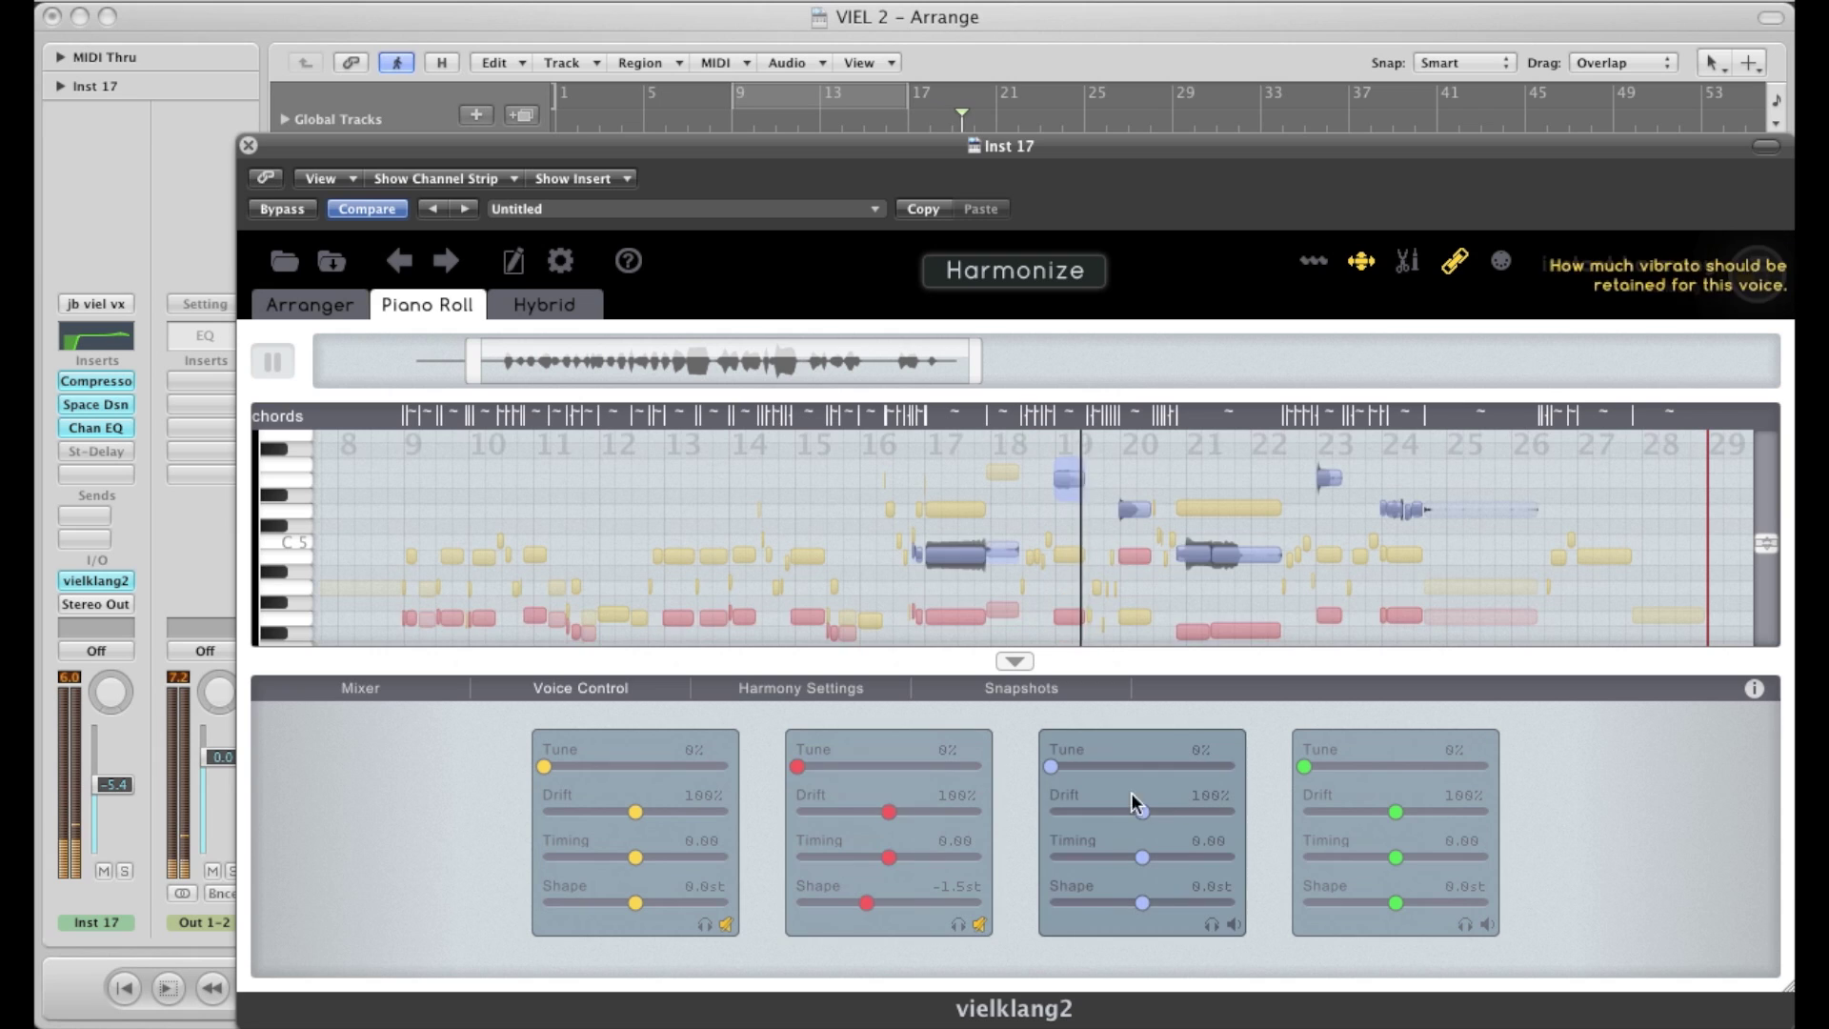
Set blue voice 3's formant Shape to -0.8 st, jump back to bar 13, and select voice 2.
mouse_move(1153, 893)
left_mouse_down()
mouse_move(1112, 905)
mouse_move(1174, 905)
mouse_move(1053, 914)
mouse_move(1132, 915)
left_mouse_up()
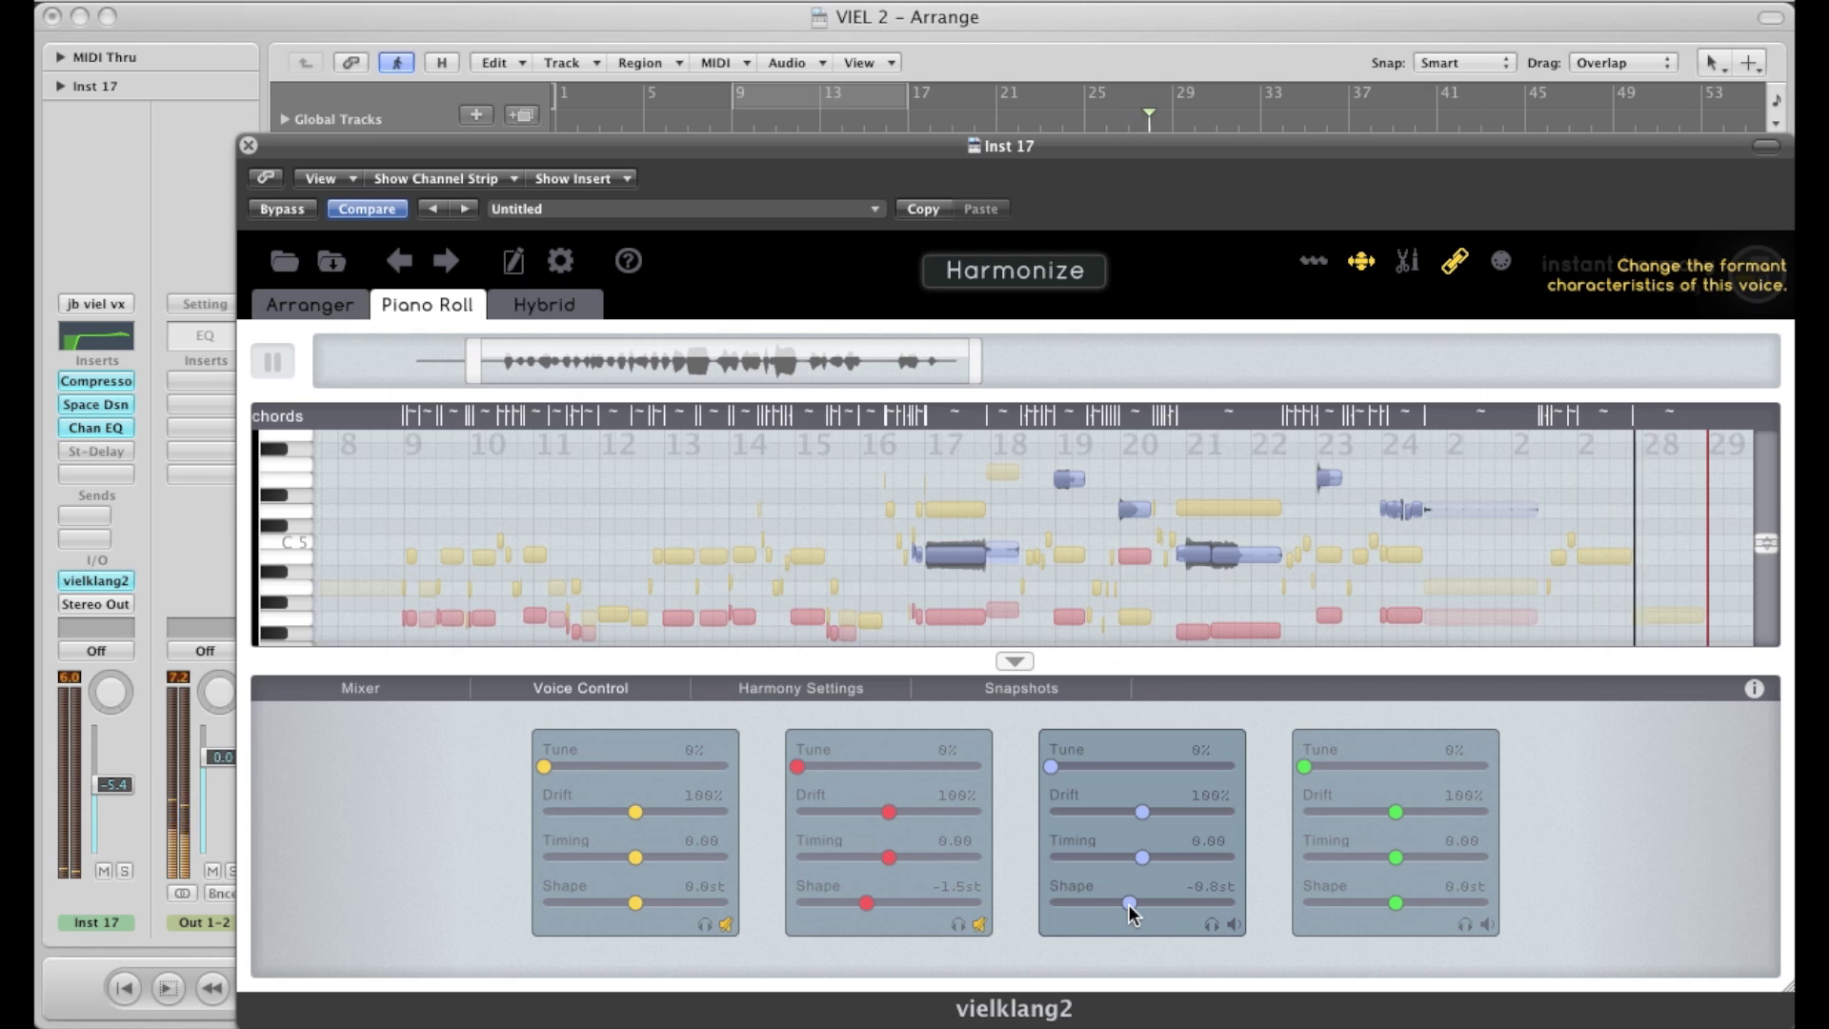
key("slash")
type("13")
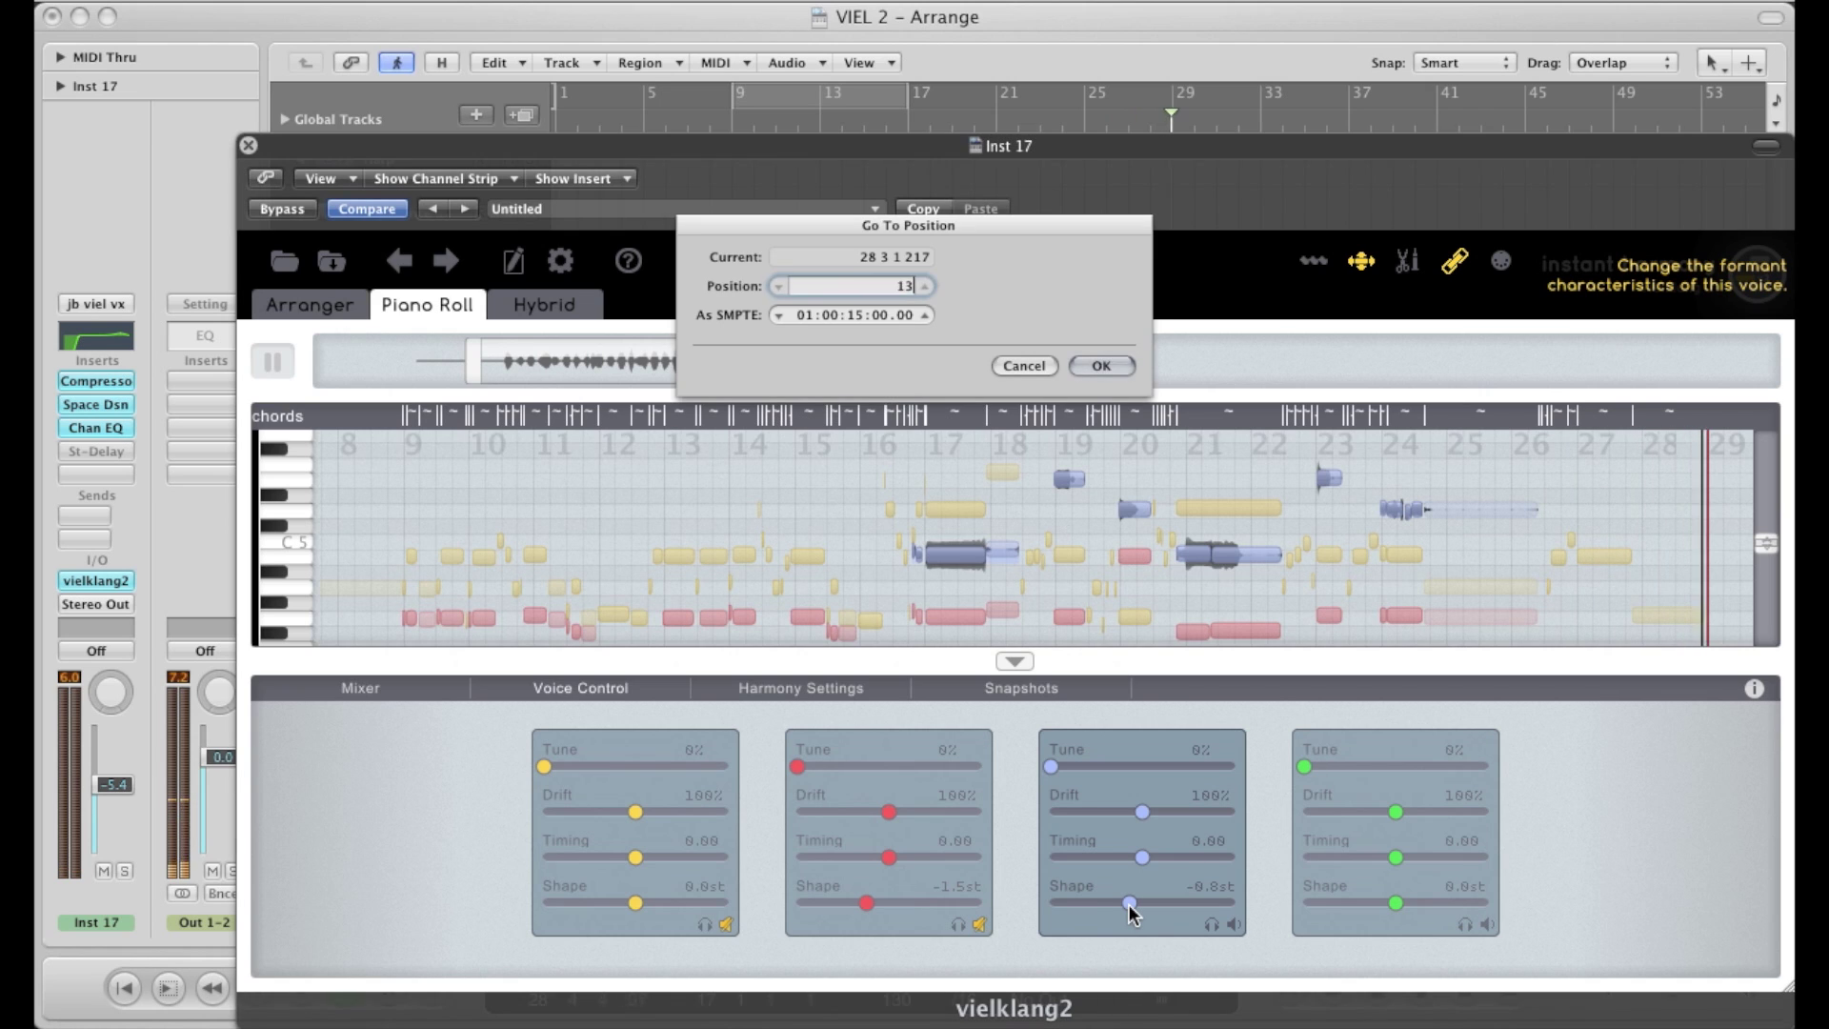
key("Return")
left_click(988, 907)
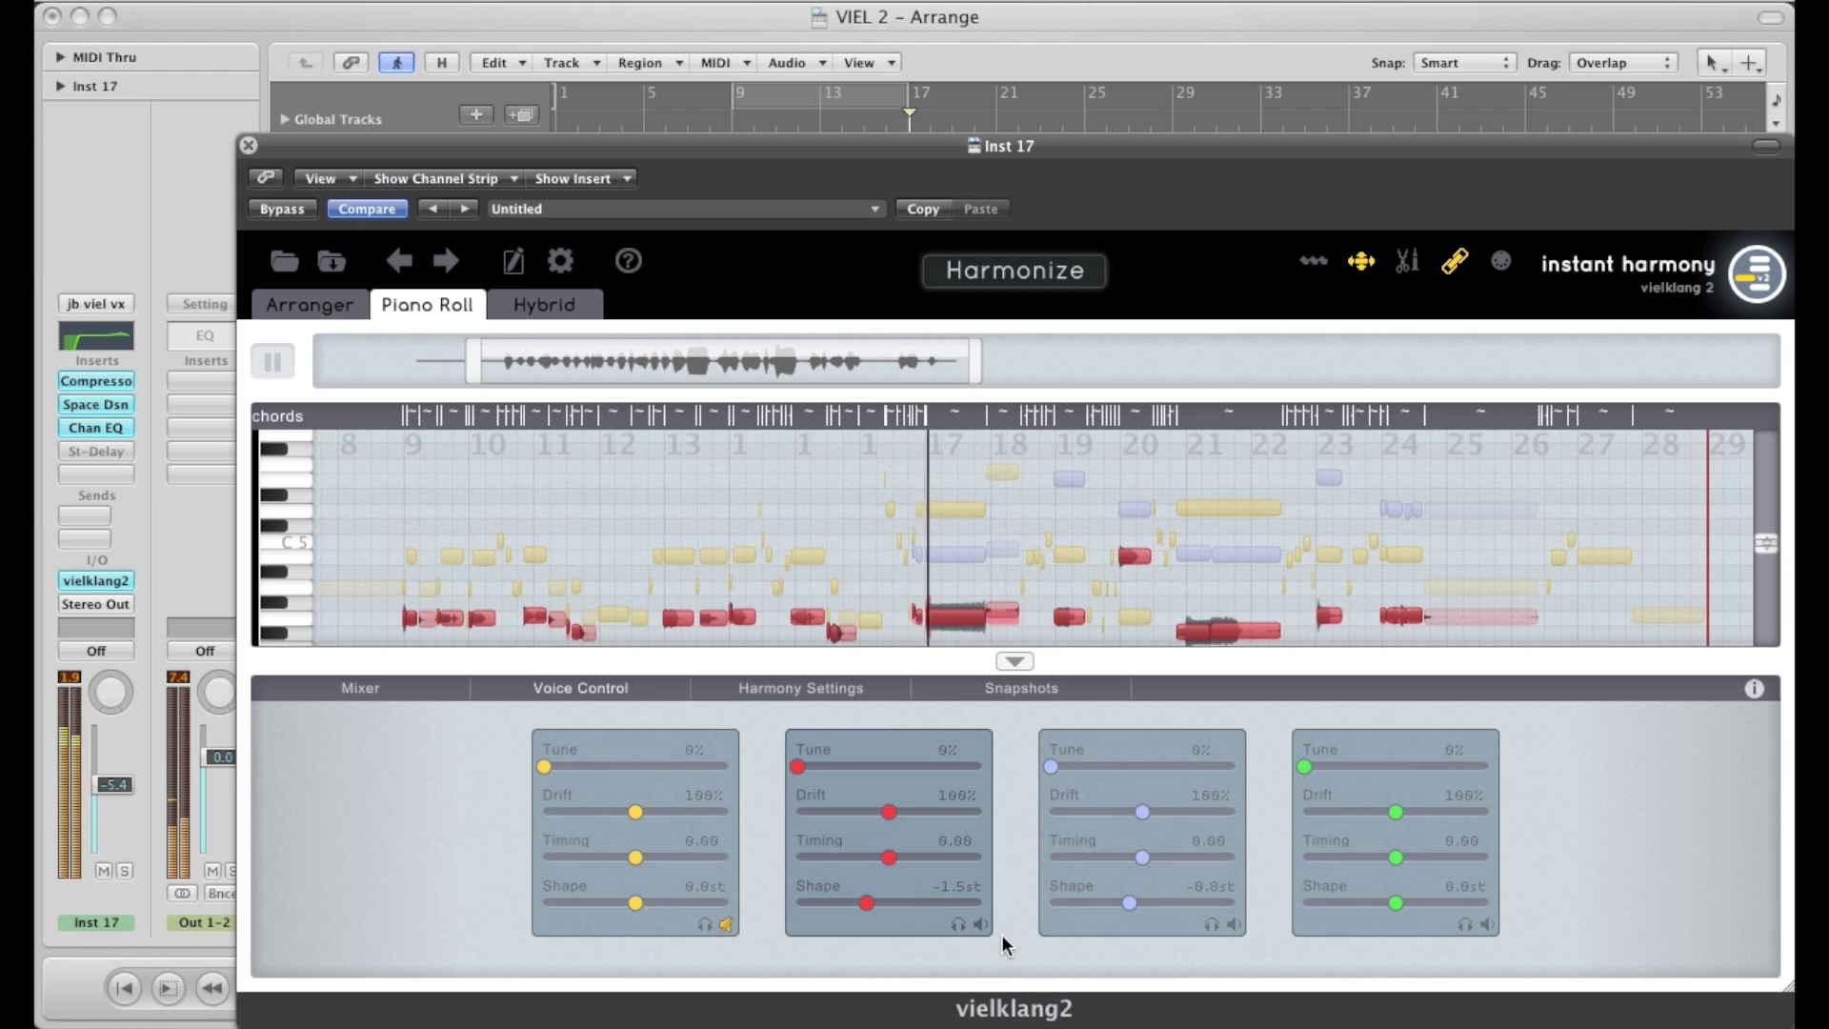
In the Mixer pad, pan the red voice far left and the blue voice slightly further right.
left_click(731, 848)
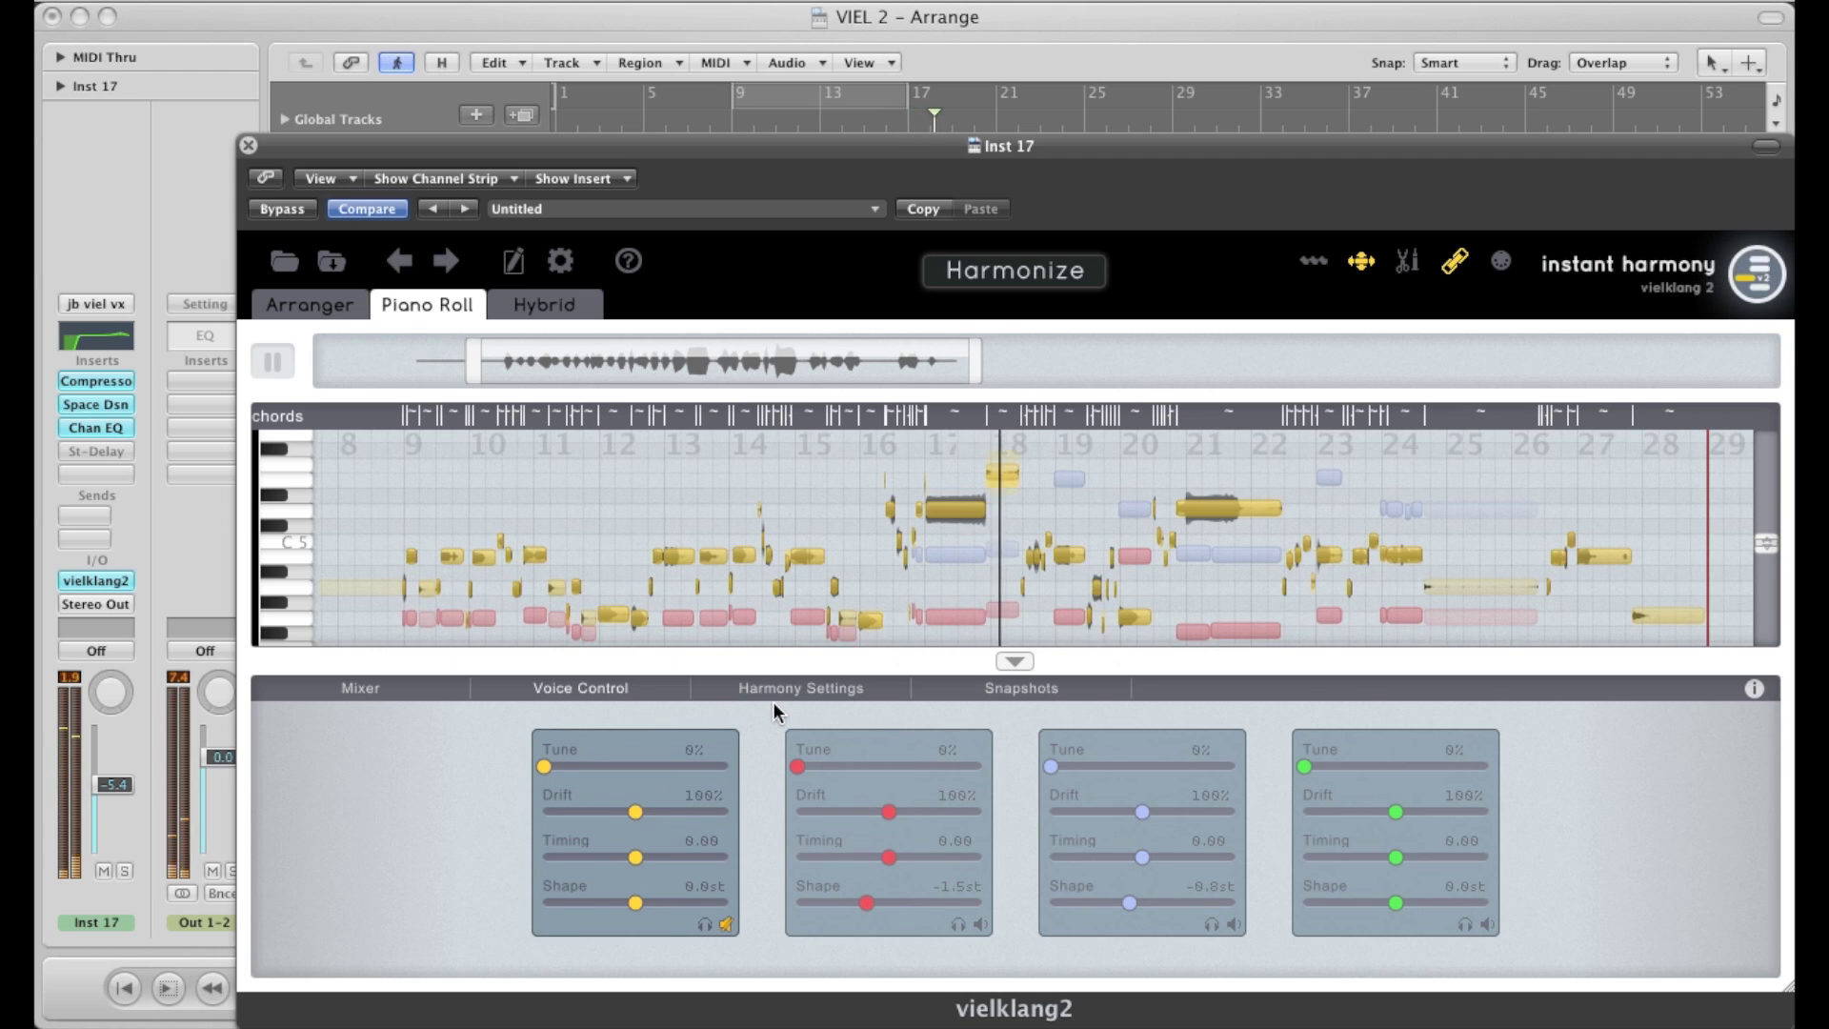
left_click(379, 688)
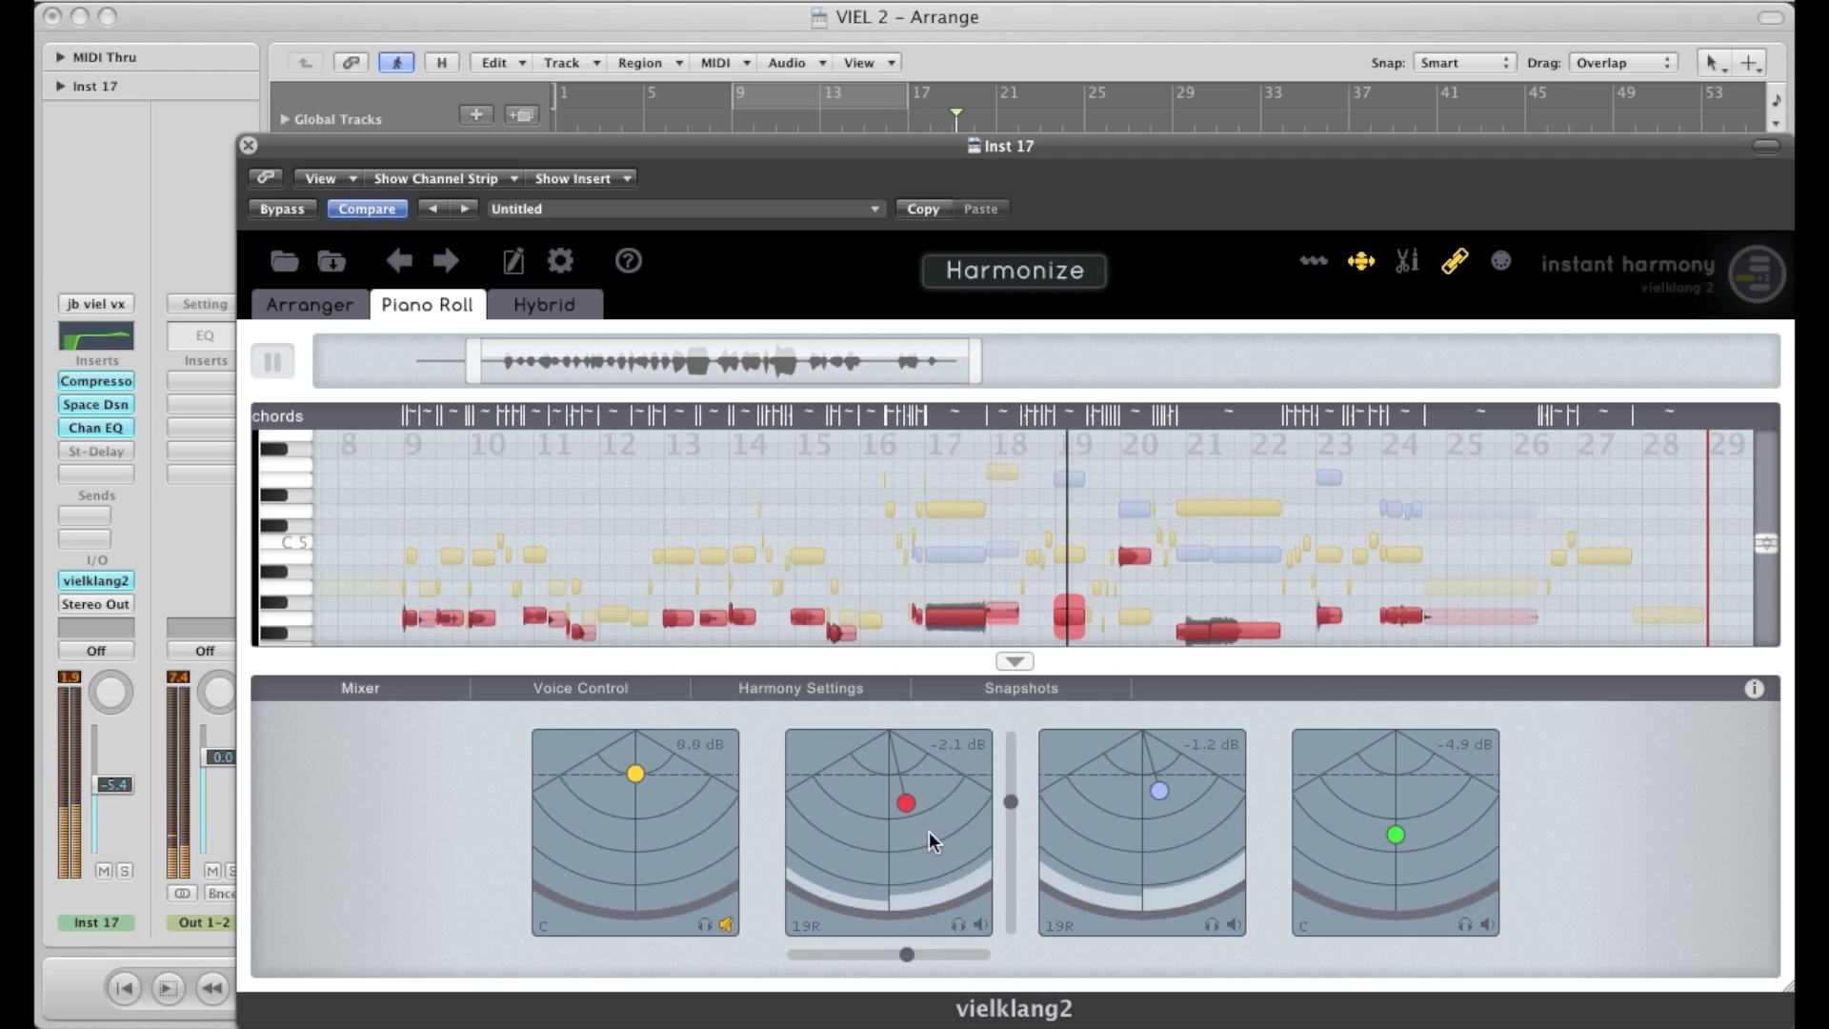
left_click_drag(903, 803, 828, 816)
left_click(1142, 786)
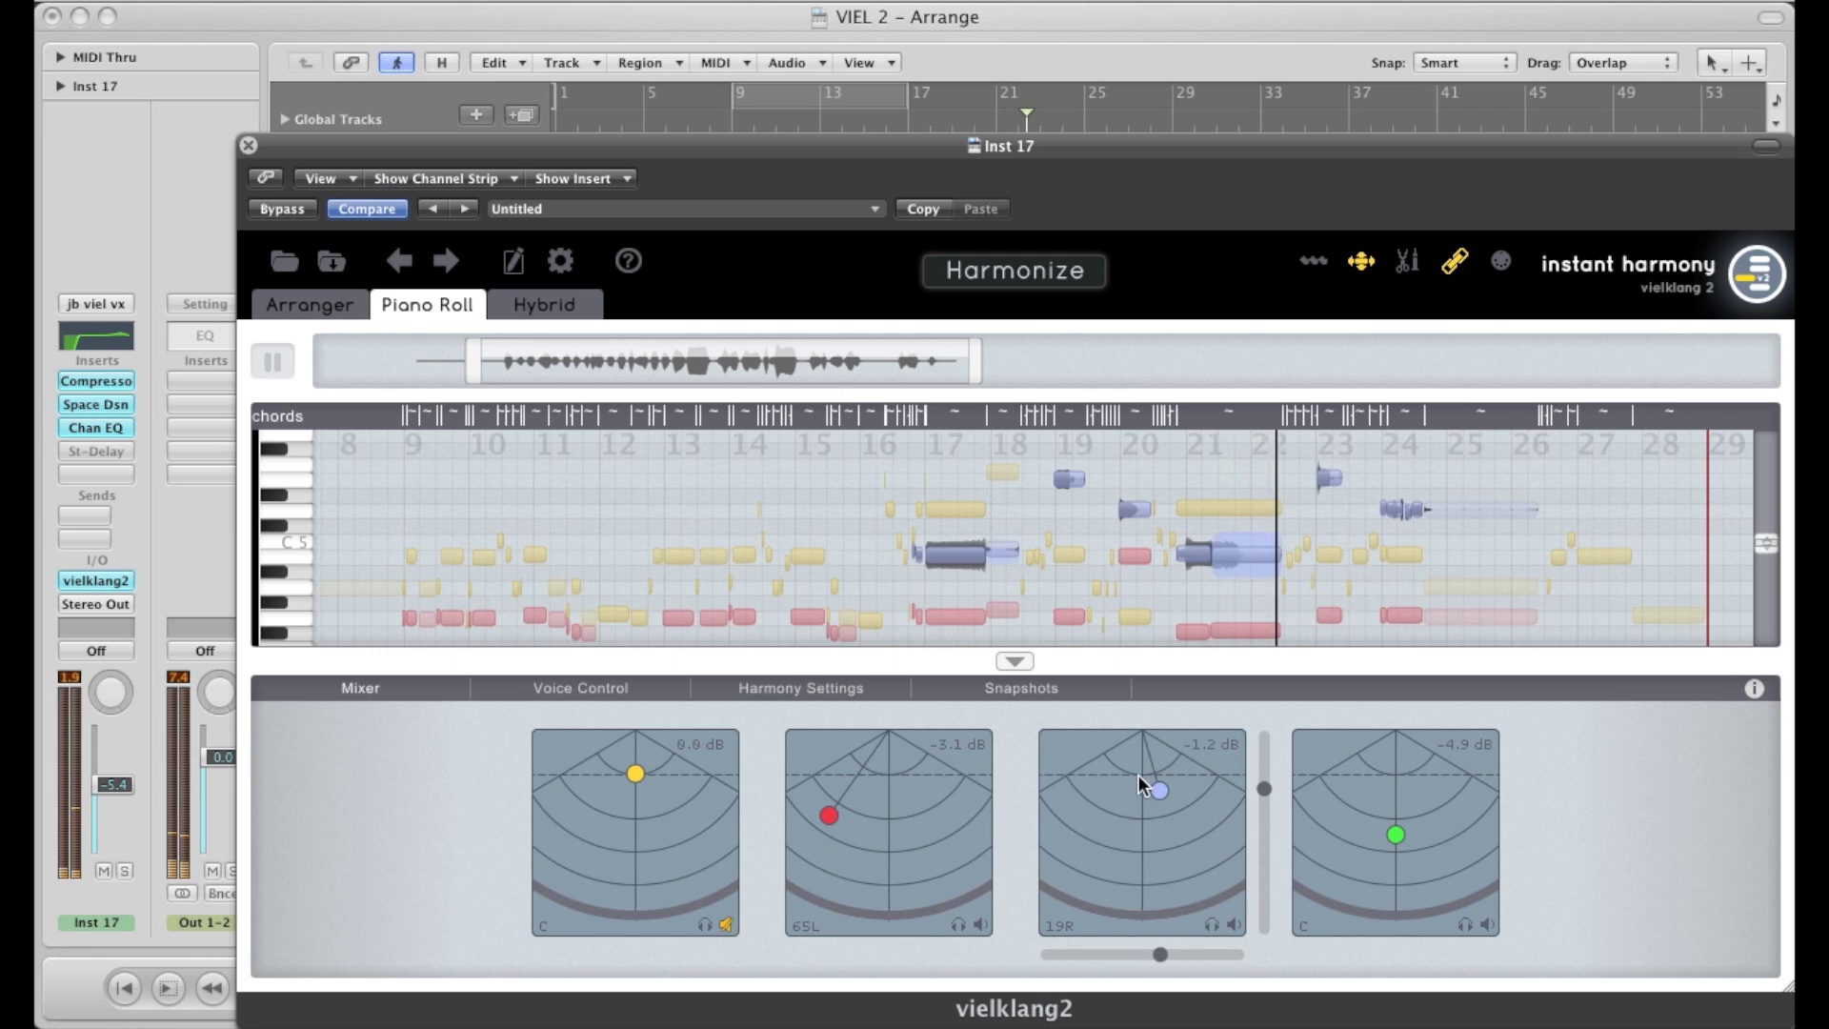
left_click_drag(1159, 790, 1164, 795)
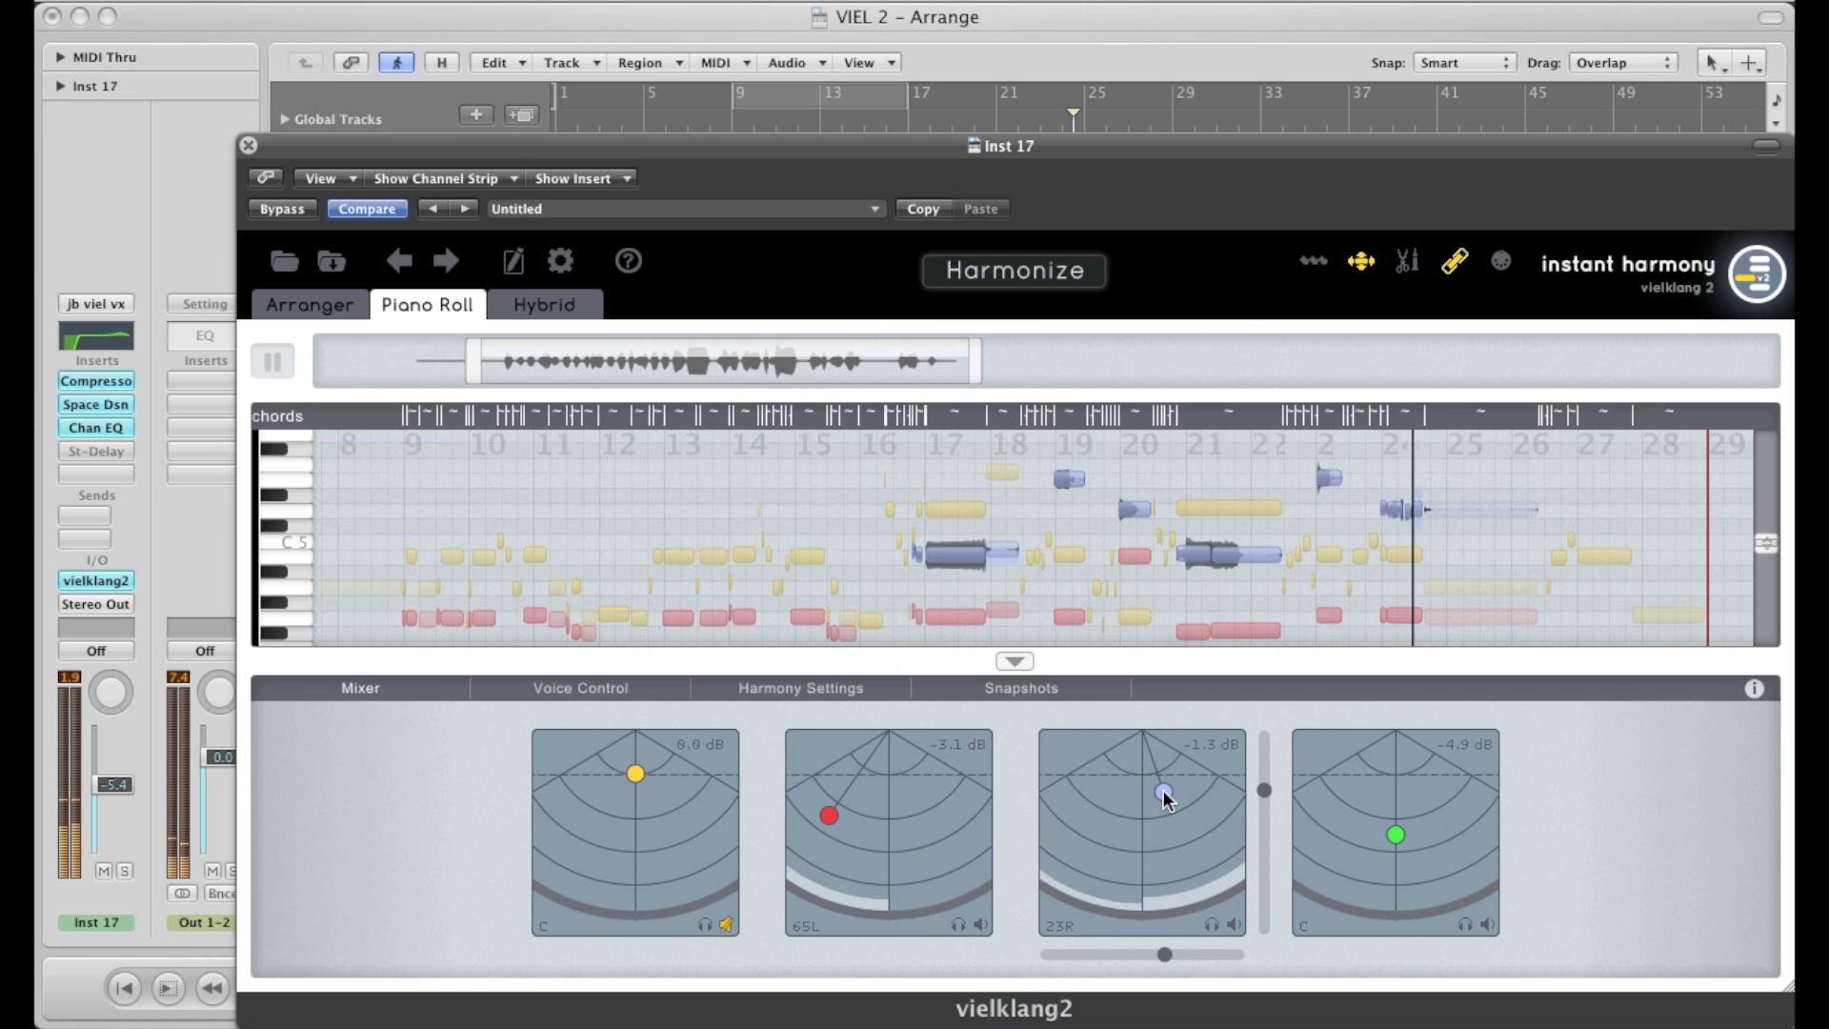
Fine-tune the red voice's level while auditioning from bar 17, then return toward the start.
left_click(828, 815)
left_click_drag(830, 817, 838, 802)
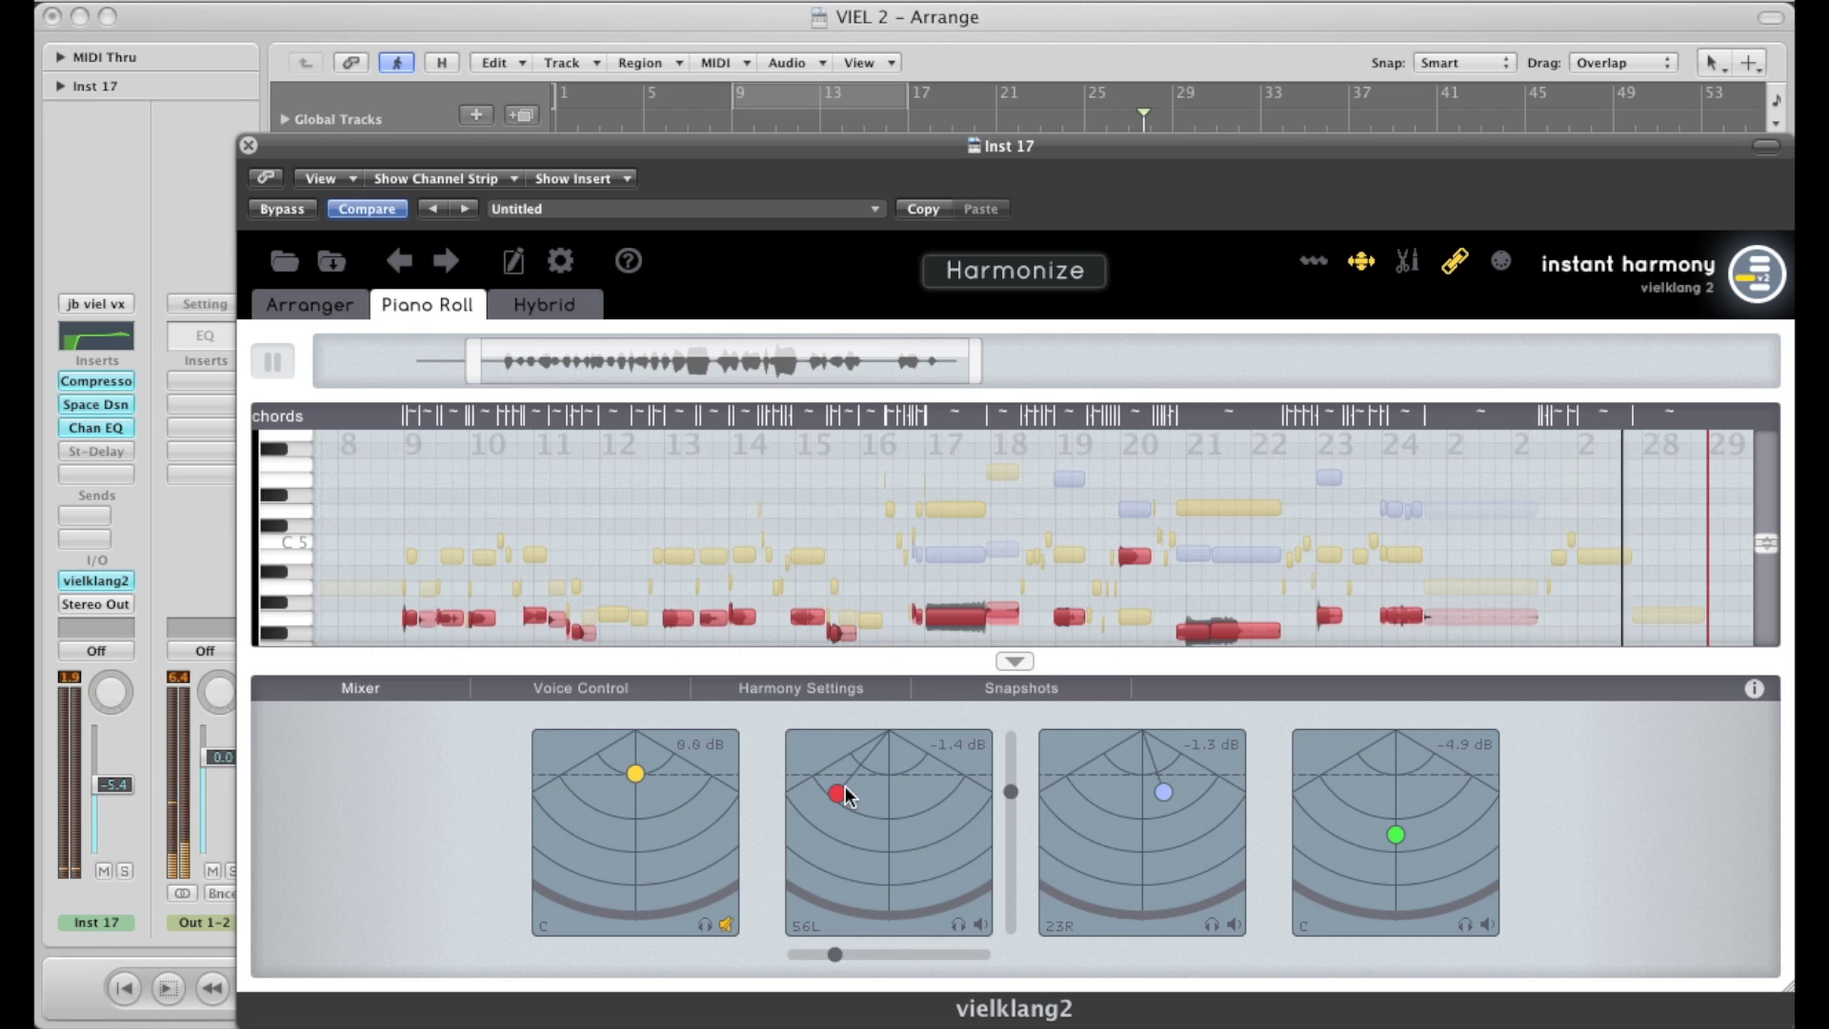
key("slash")
type("17")
key("Return")
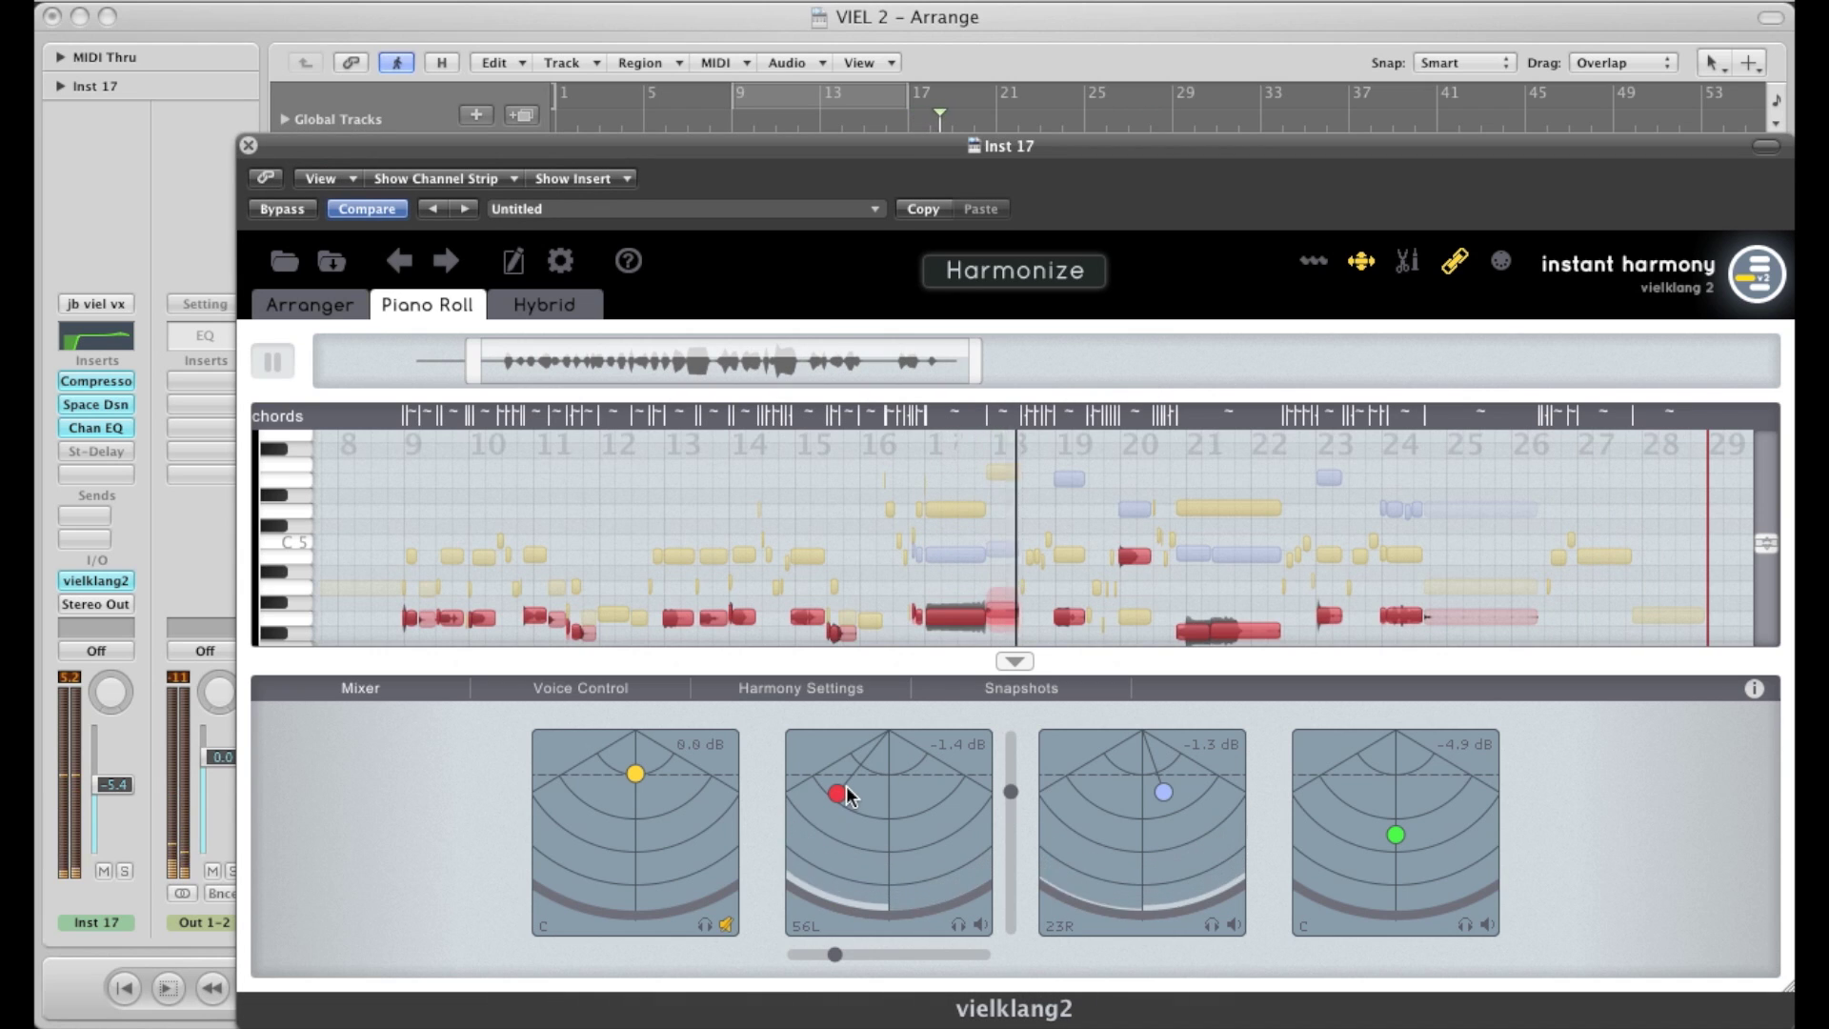
left_click_drag(851, 796, 842, 815)
key("slash")
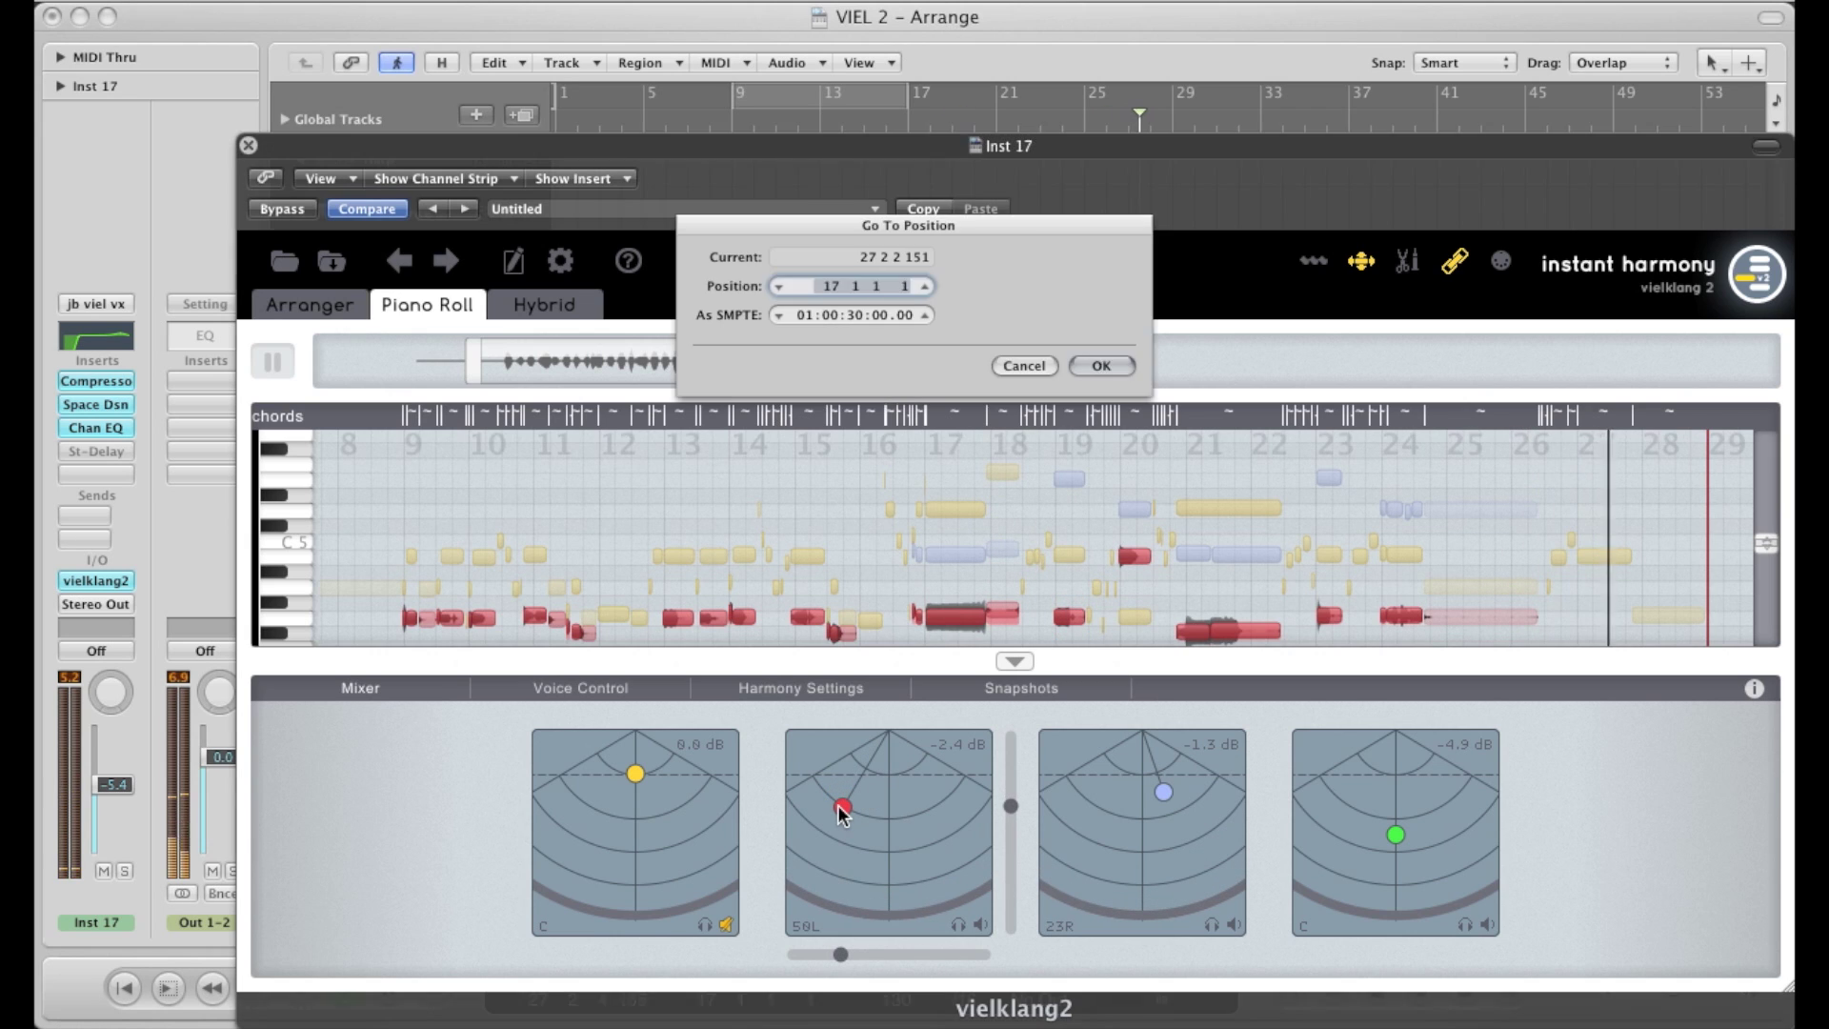
key("Return")
Settle the red voice at 53L, -2.8 dB and the blue voice at 25R, -2.1 dB.
left_click(733, 931)
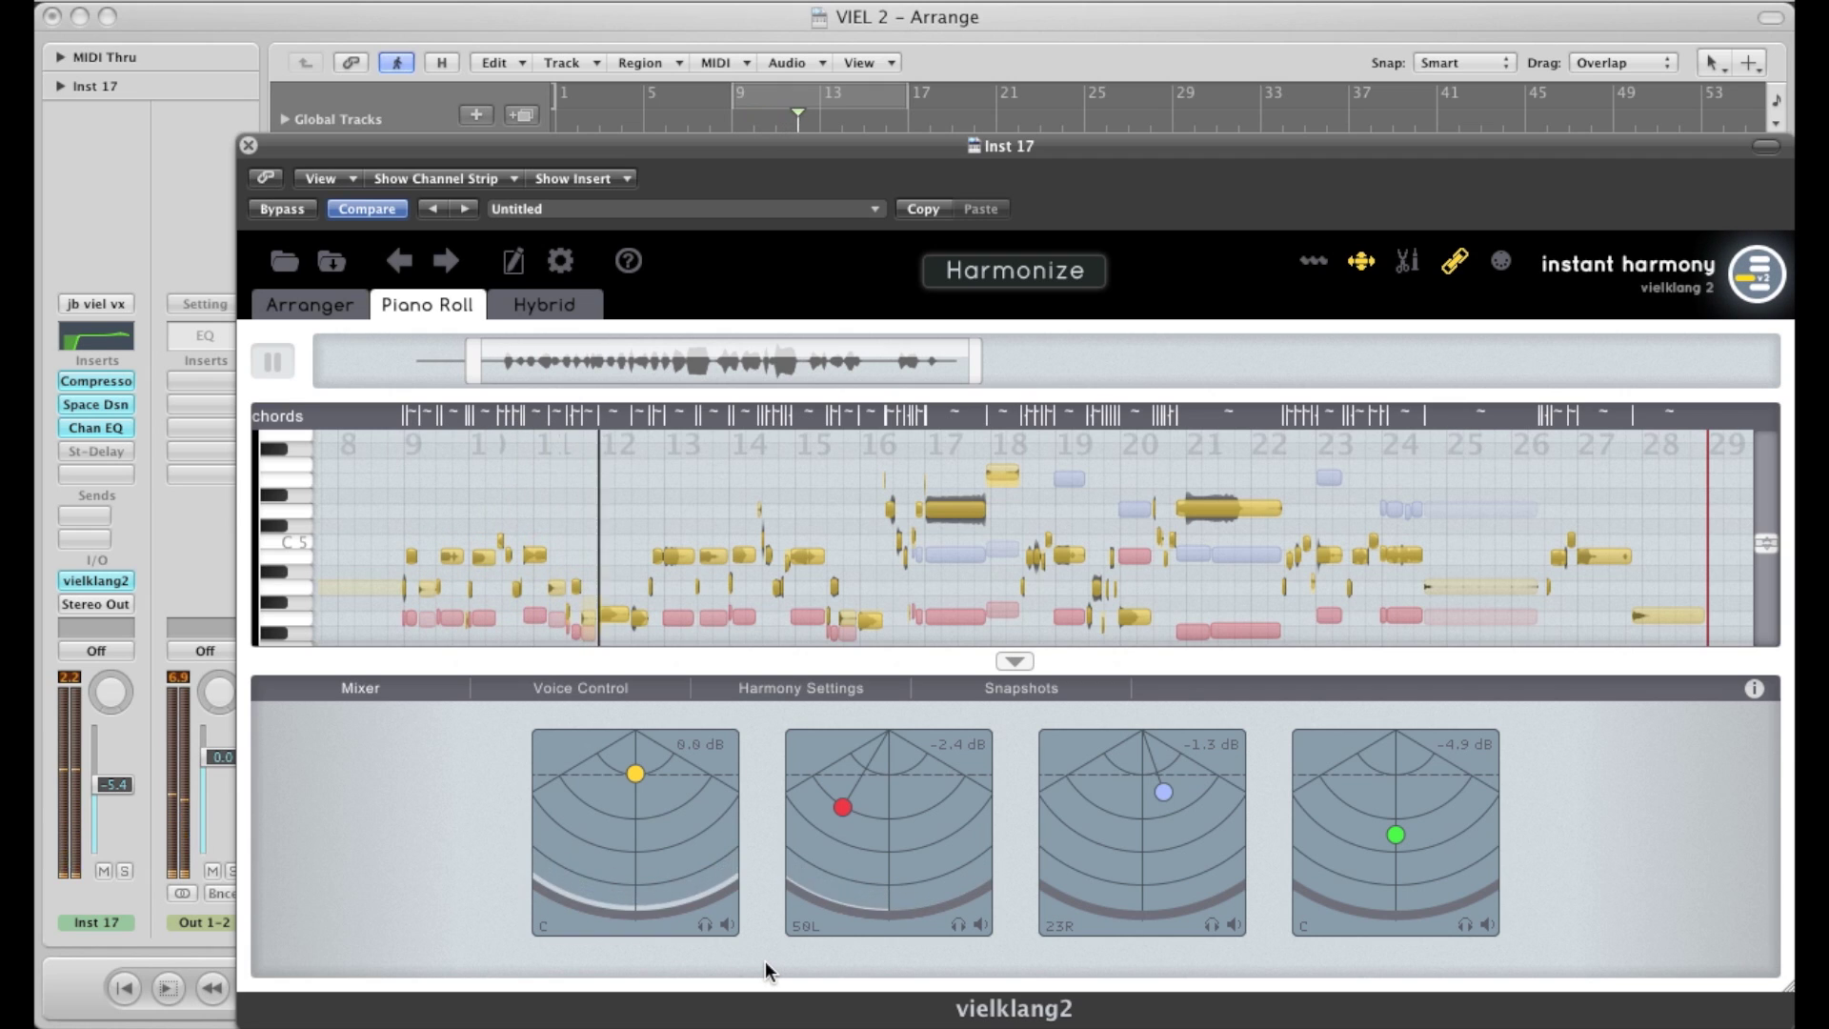
mouse_move(821, 842)
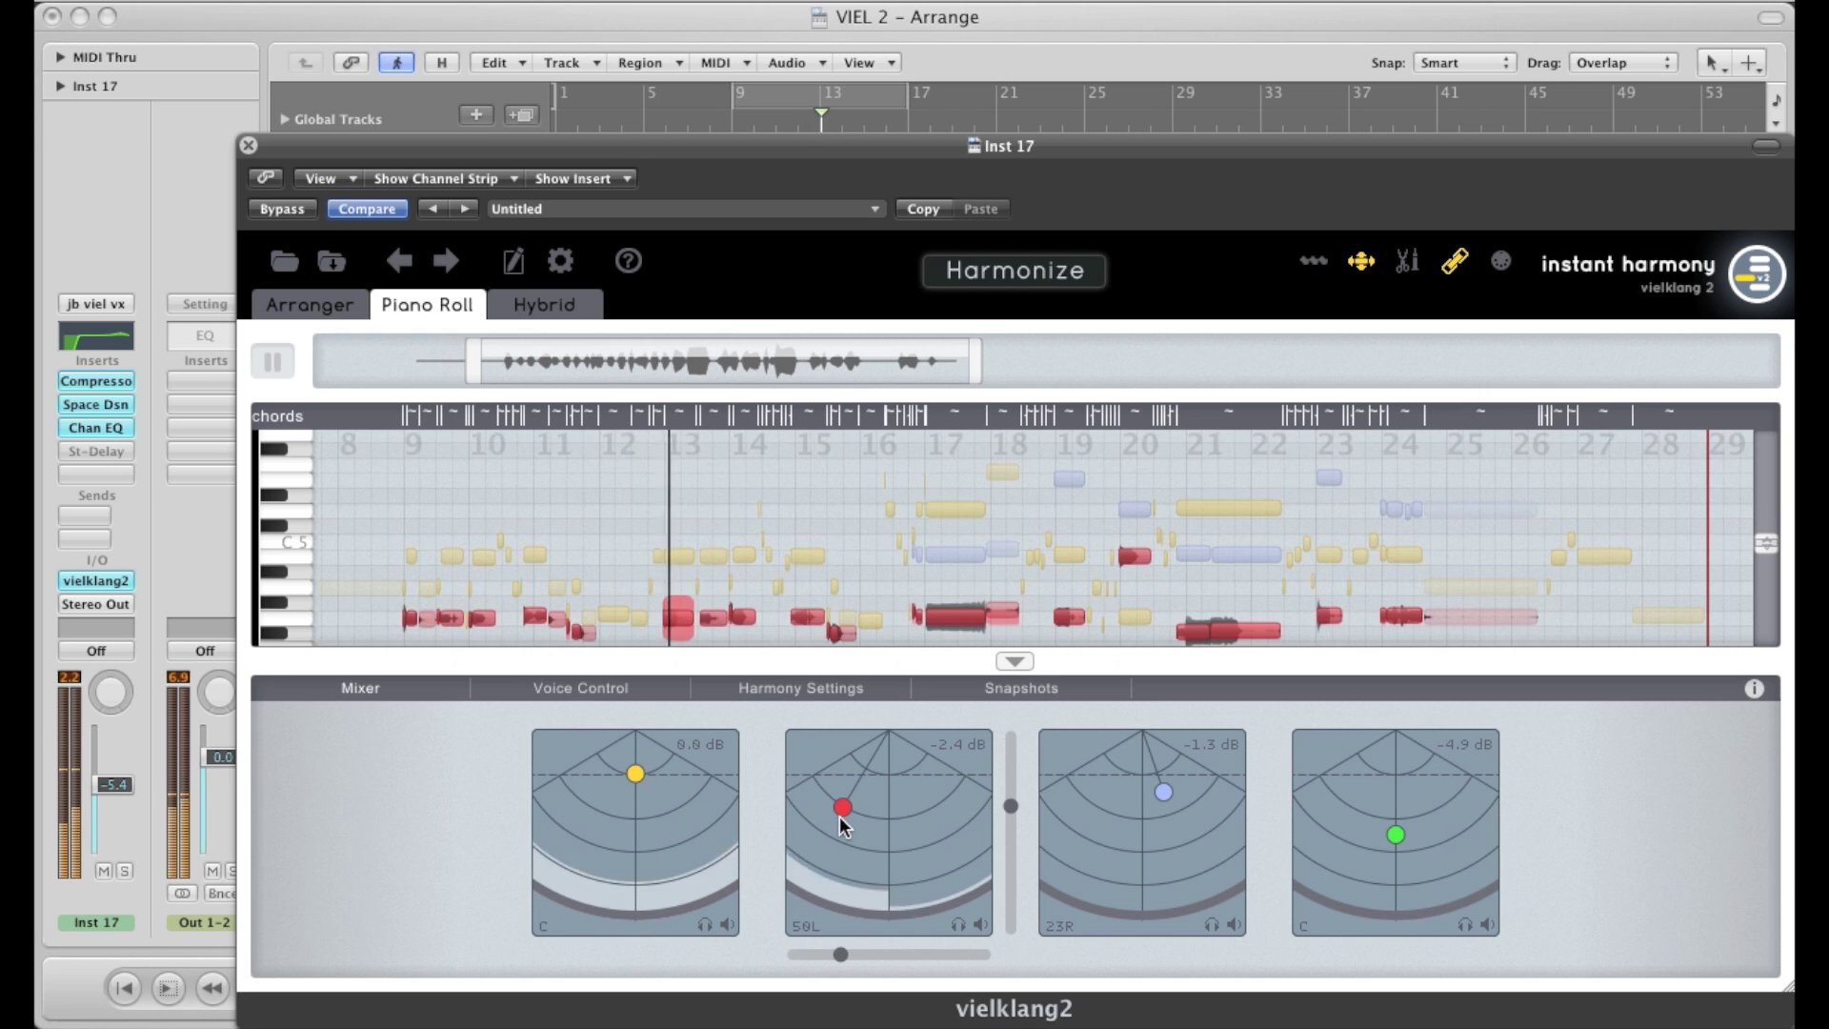
left_click_drag(839, 816, 839, 808)
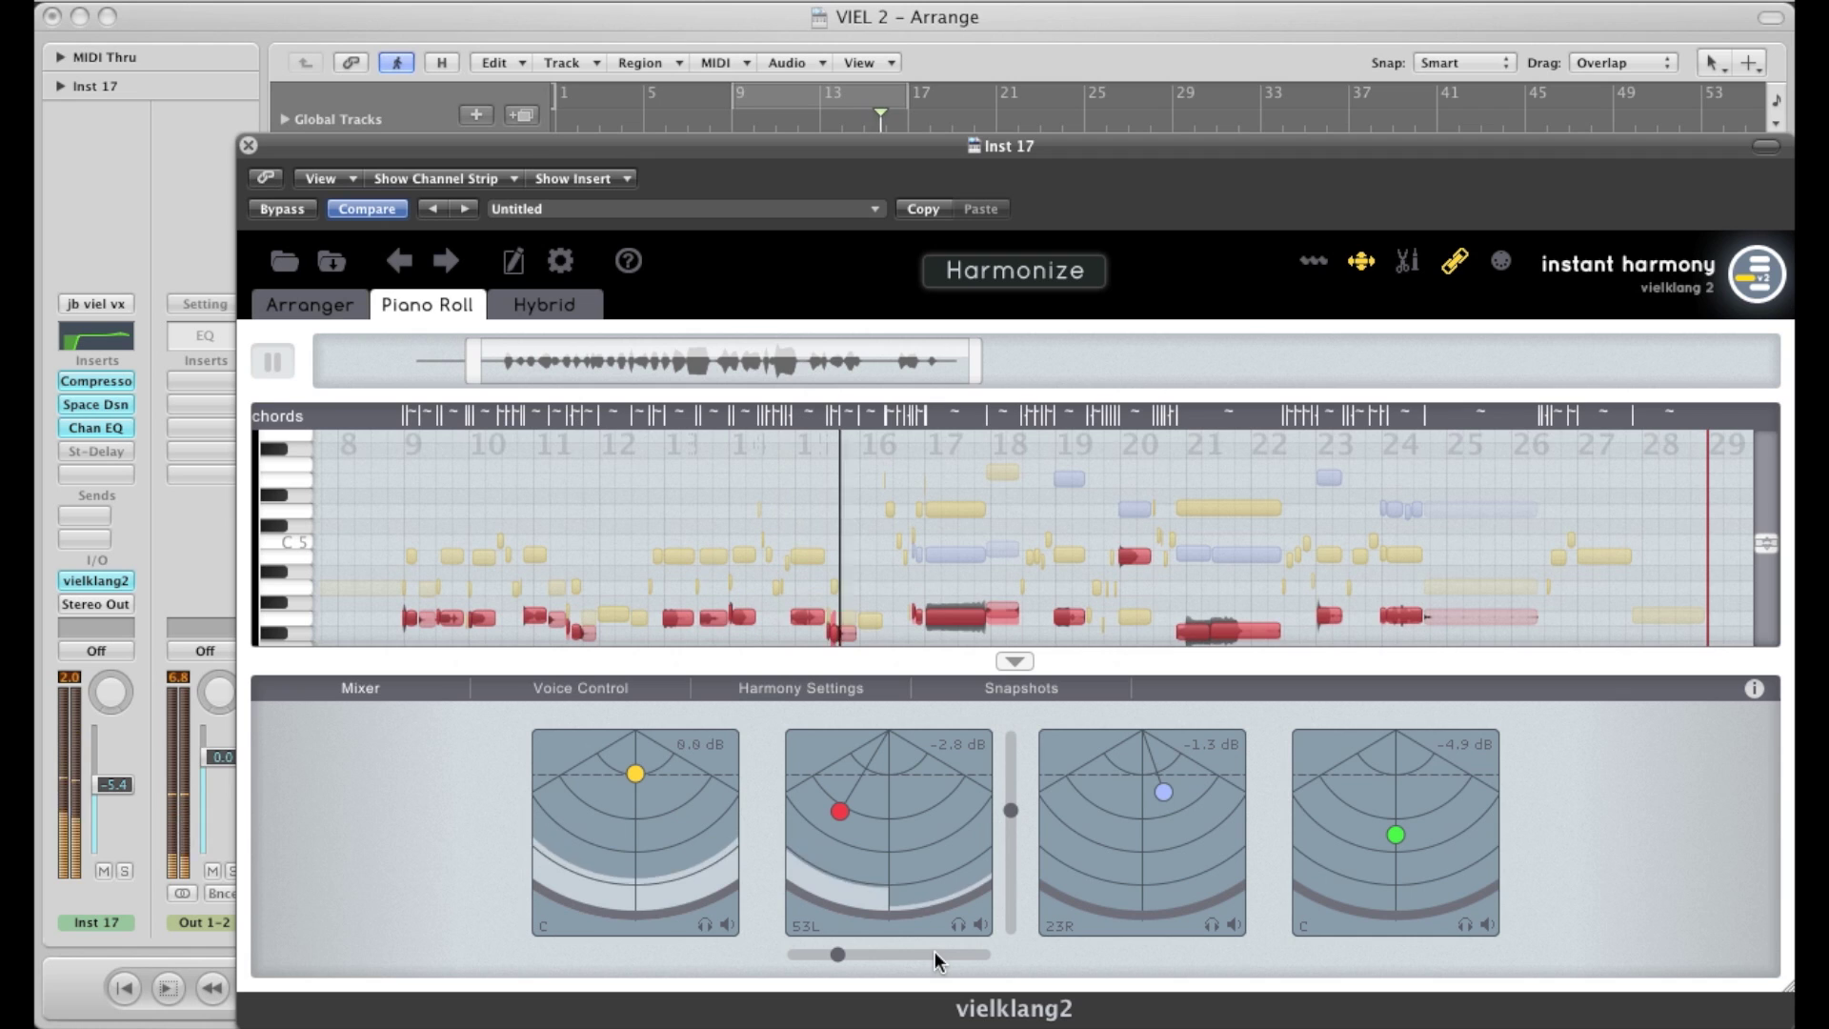
mouse_move(1133, 815)
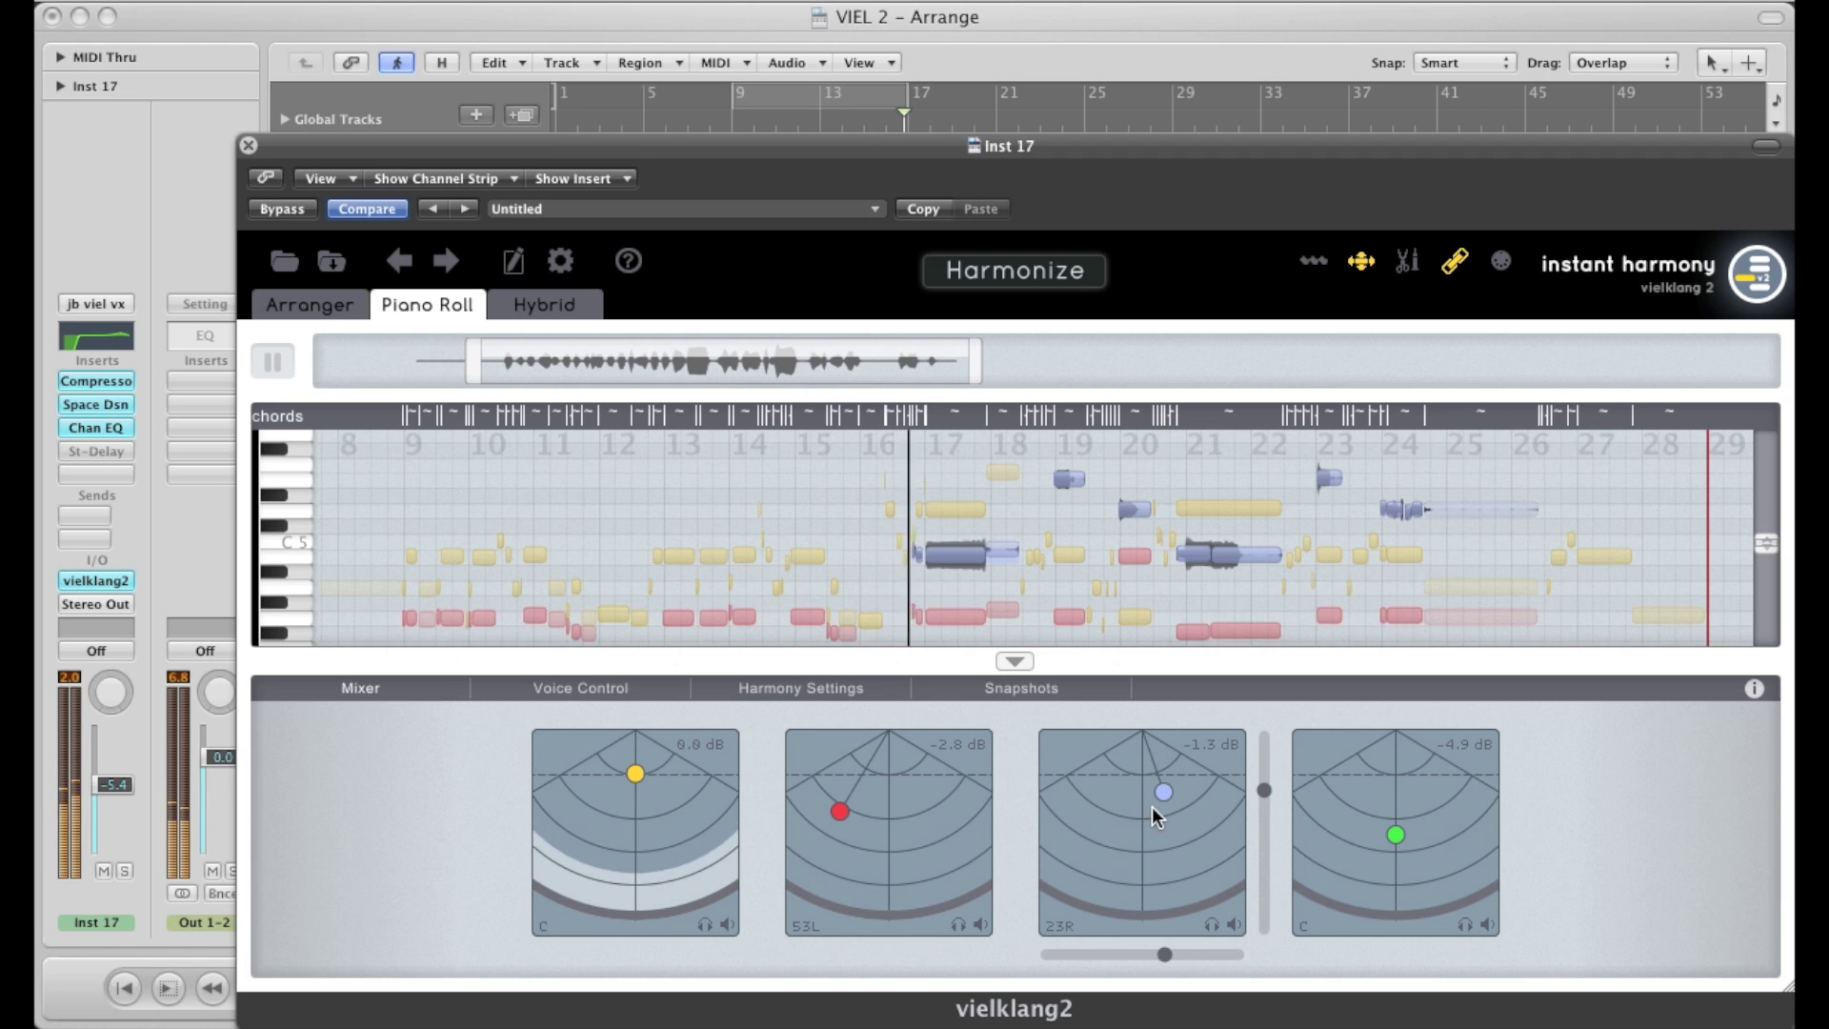
left_click_drag(1160, 792, 1166, 802)
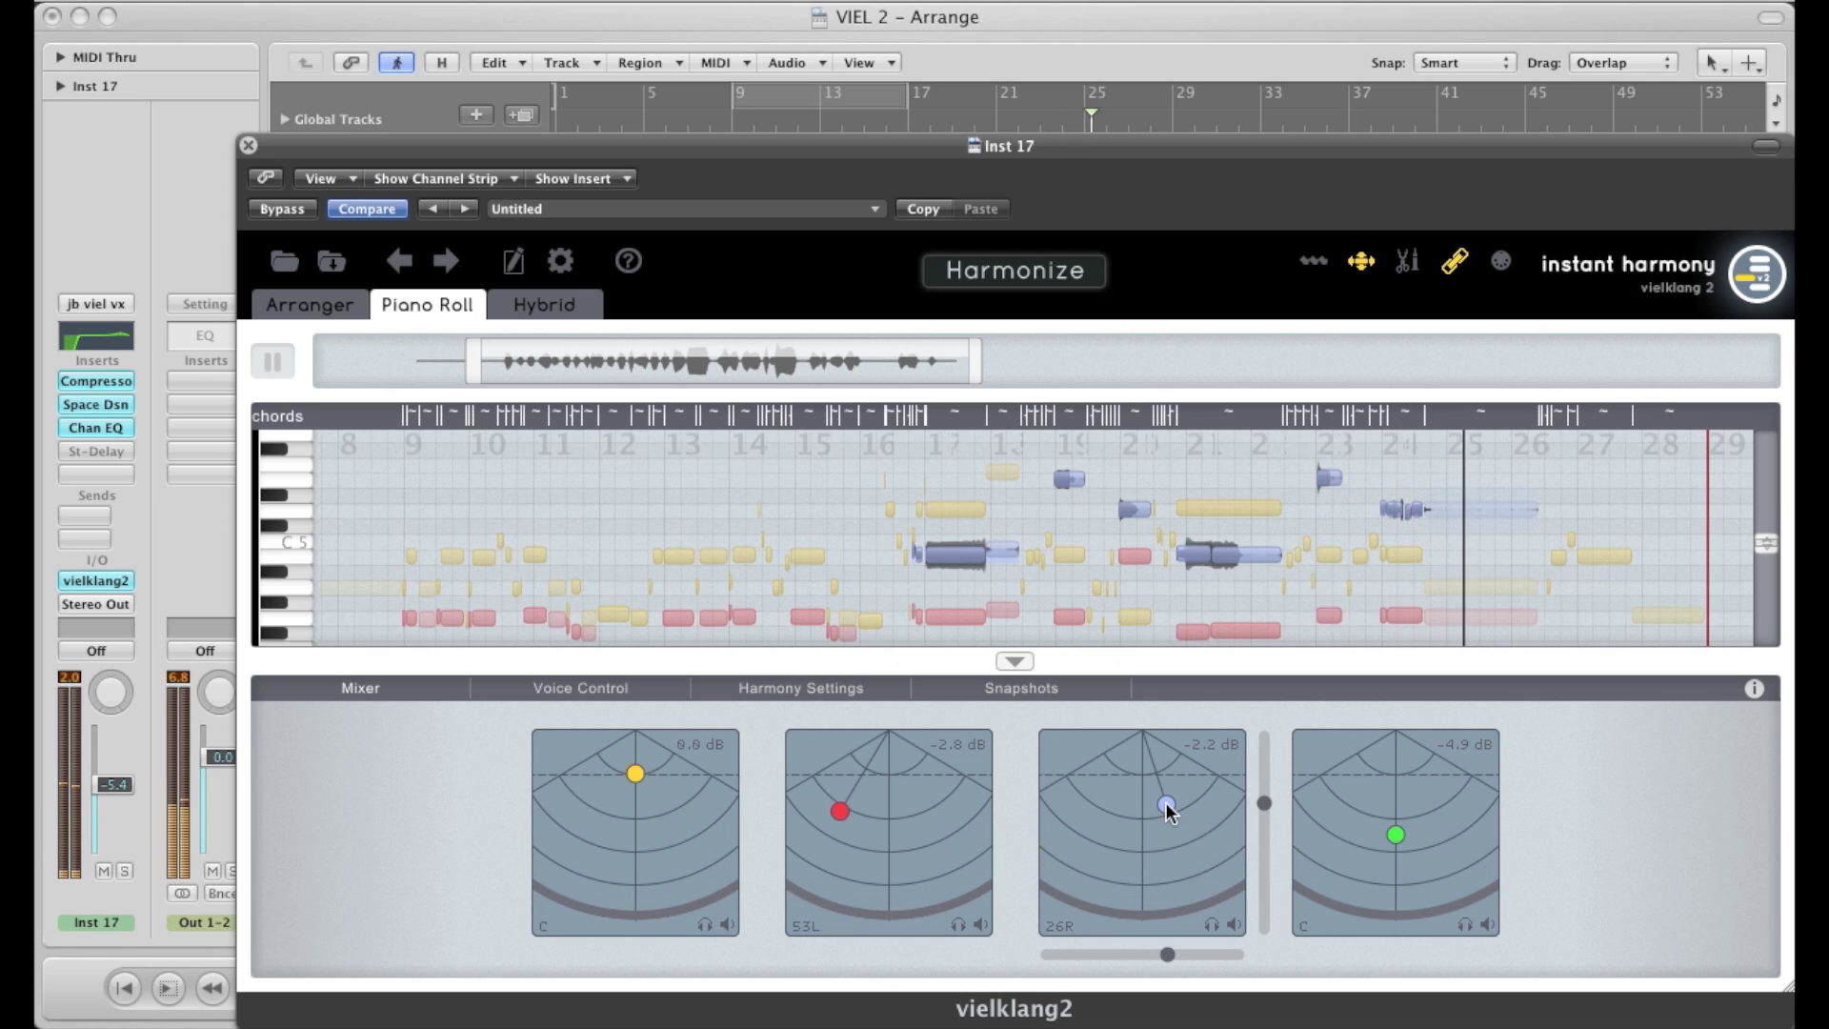
Stop playback and move the playhead to bar 9.
key("space")
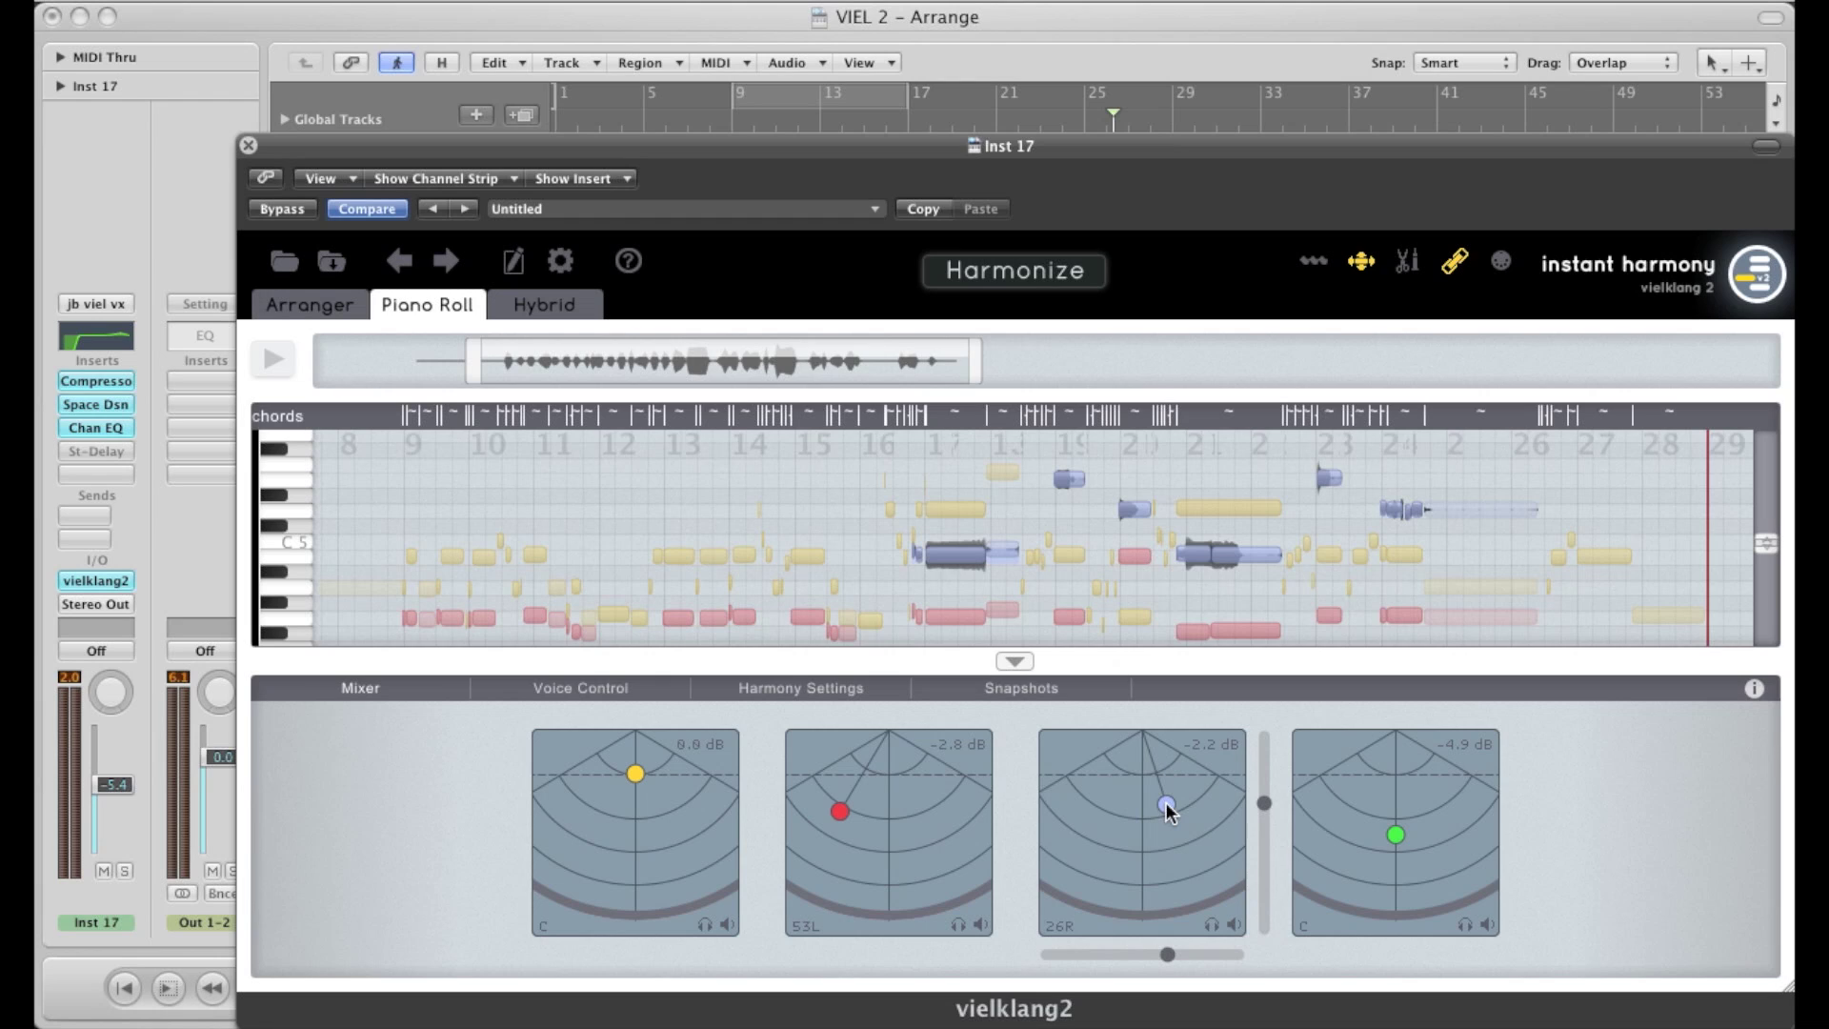
key("slash")
type("9")
key("Return")
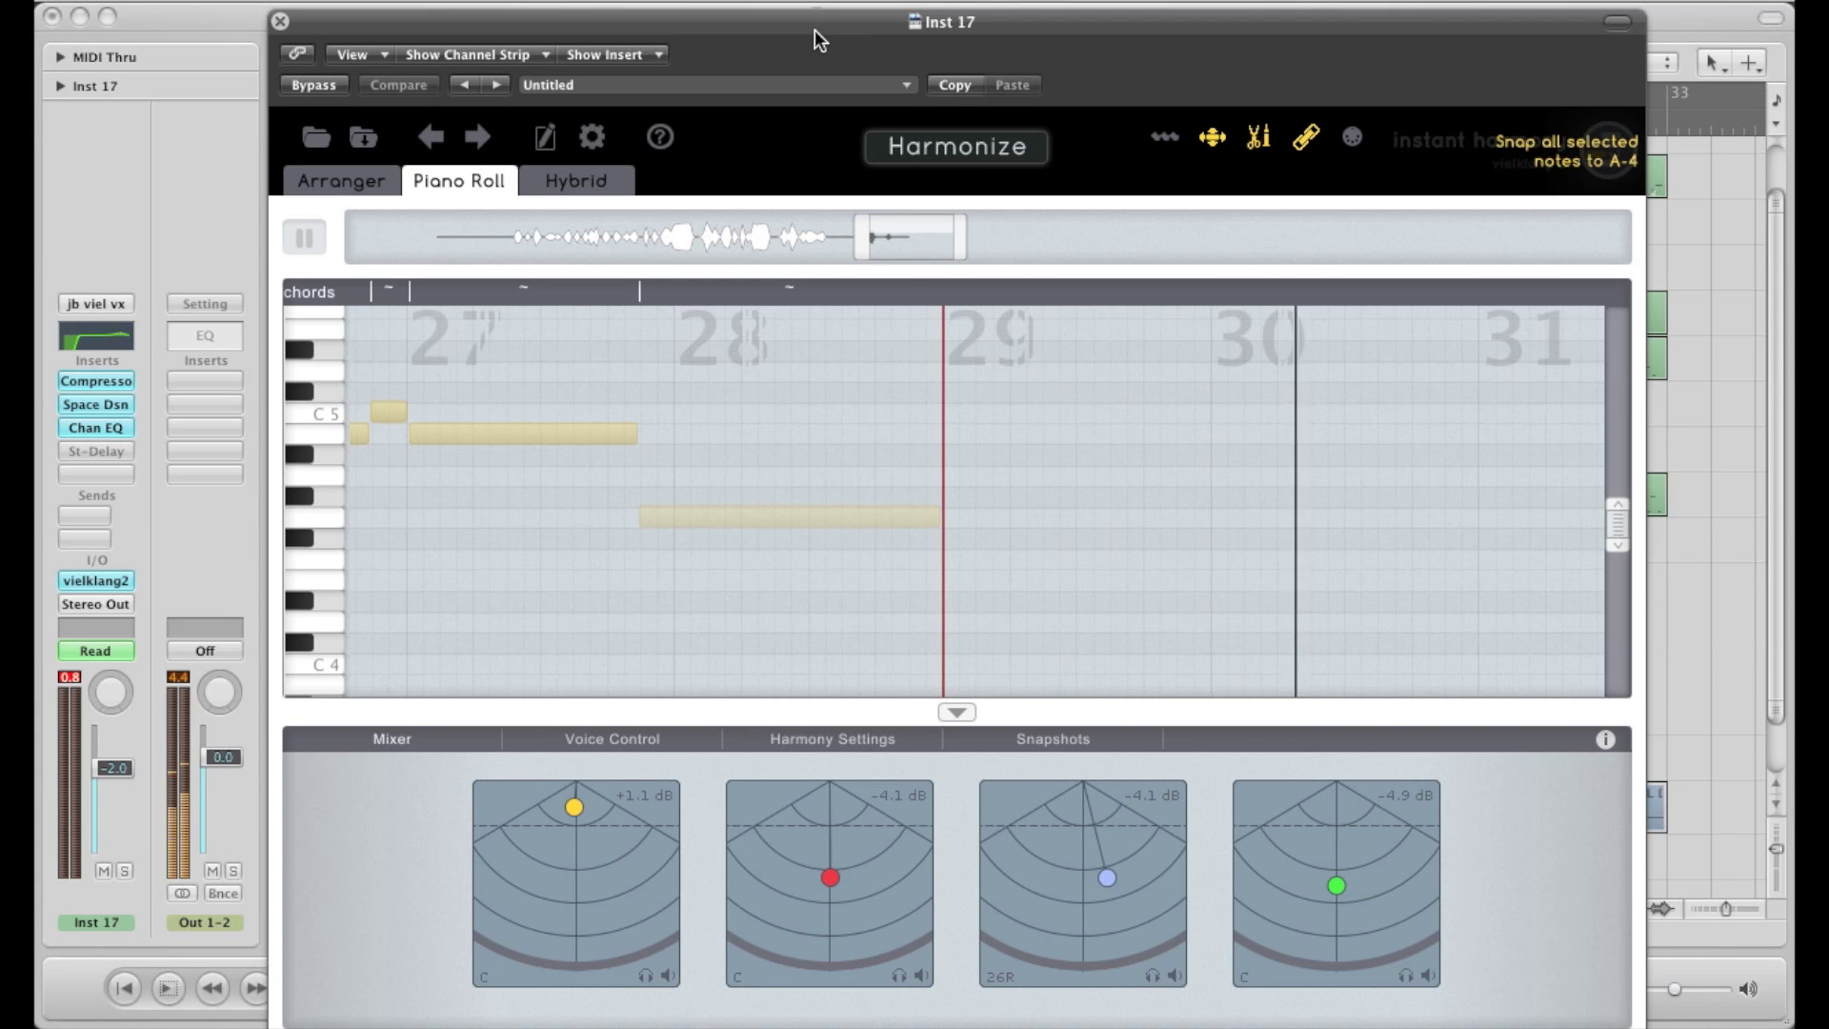
Stop, confirm the start position and play back the harmonised vocal from bar 9.
key("space")
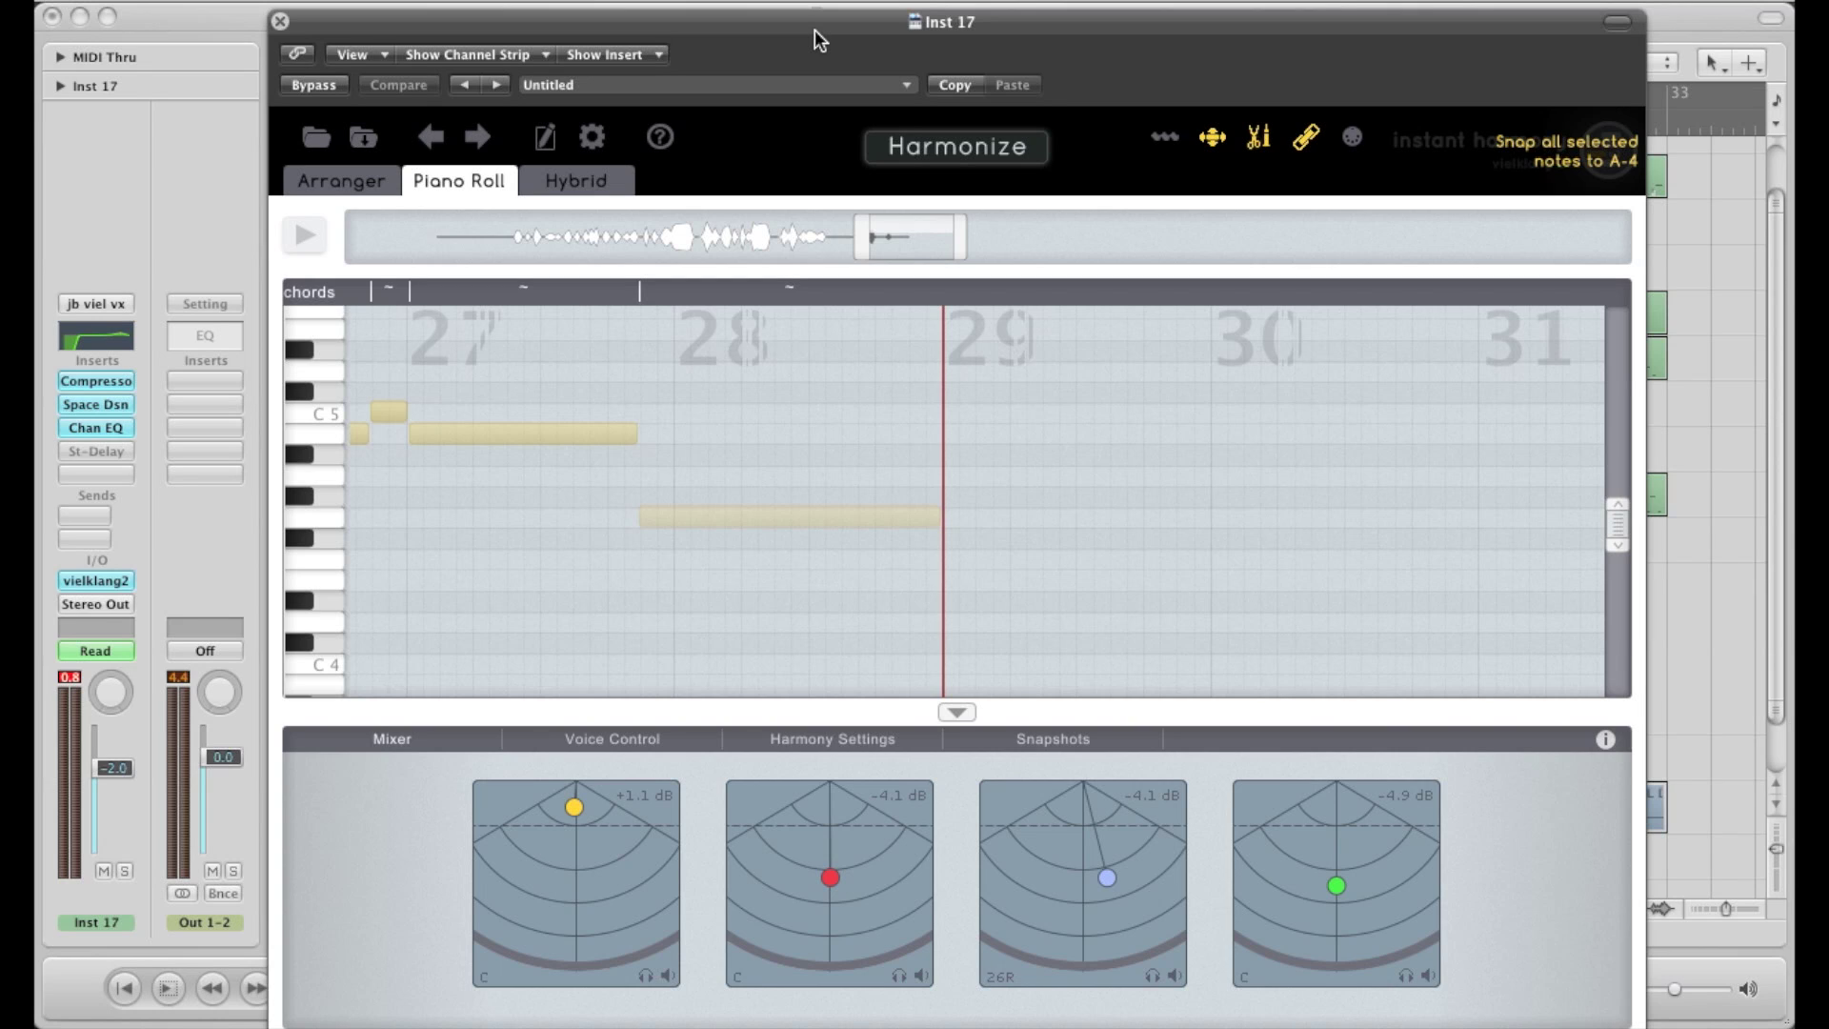
key("slash")
key("Return")
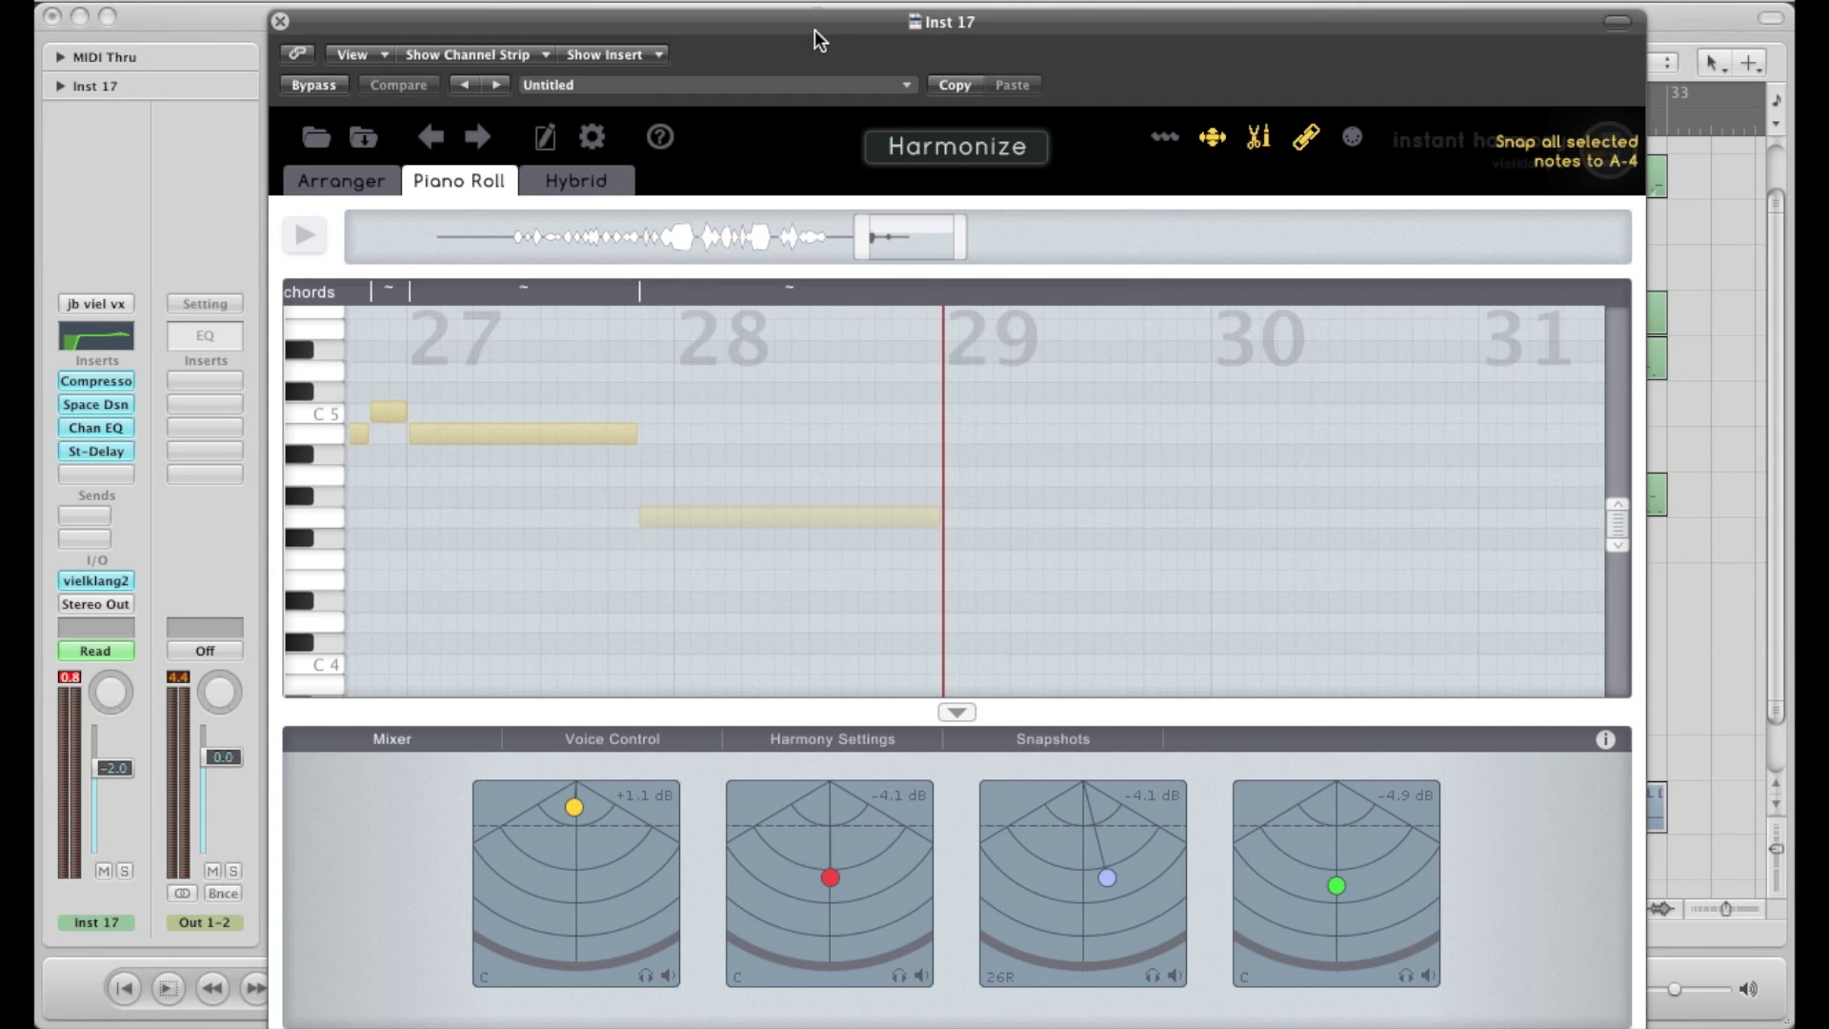
key("space")
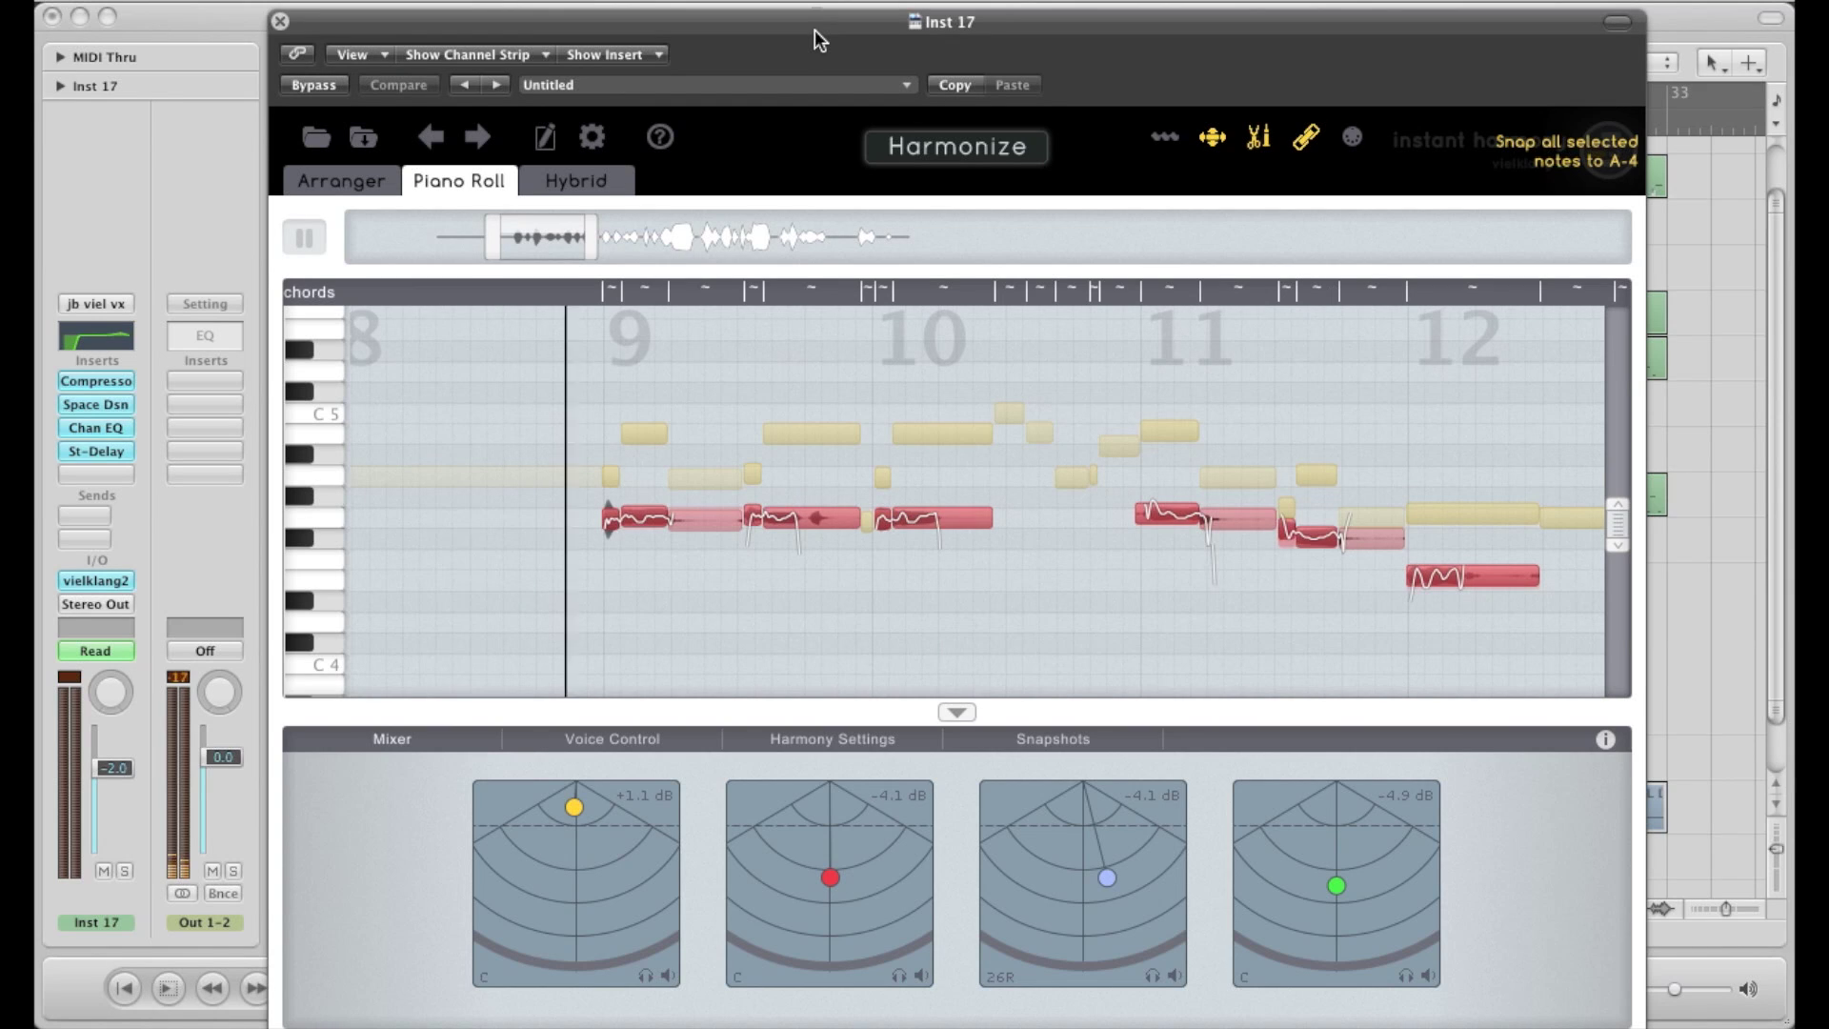